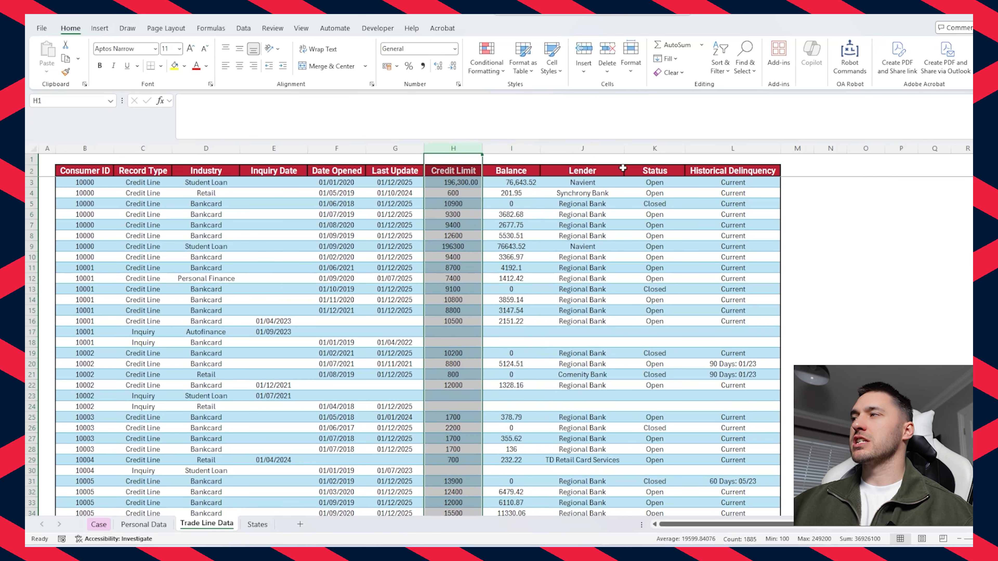
Go to the Bonus Questions on the Case sheet, read the Bonus 1 question and select its answer cell
{"action": "left_click", "coordinate": [98, 525]}
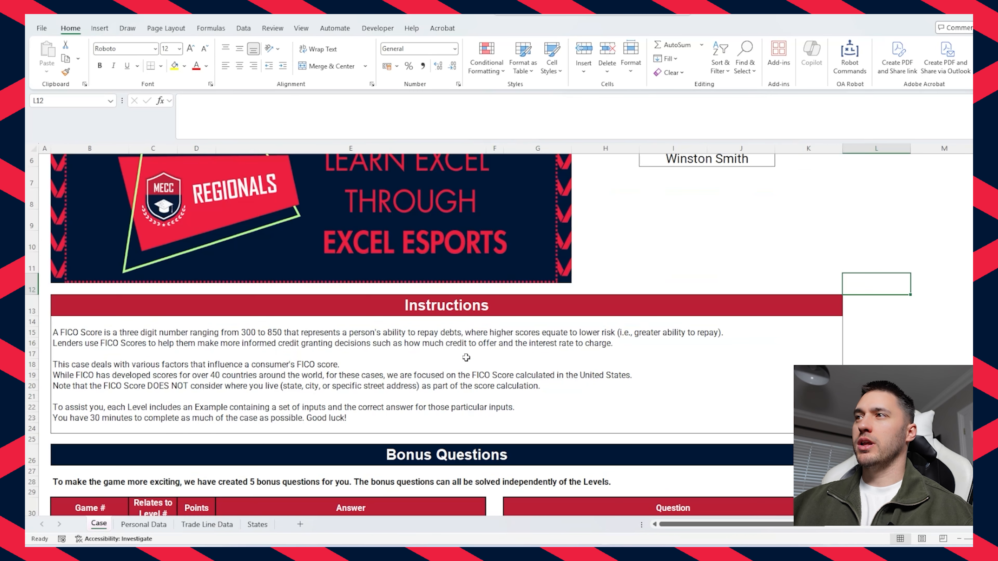
{"action": "scroll", "coordinate": [471, 394], "scroll_direction": "down", "scroll_amount": 5}
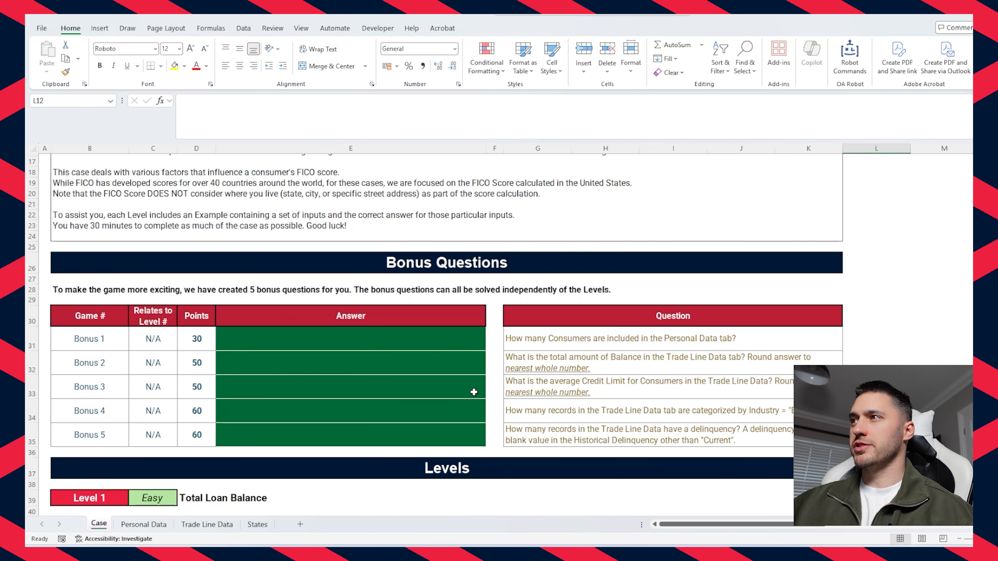
{"action": "scroll", "coordinate": [474, 392], "scroll_direction": "down", "scroll_amount": 1}
{"action": "left_click", "coordinate": [571, 311]}
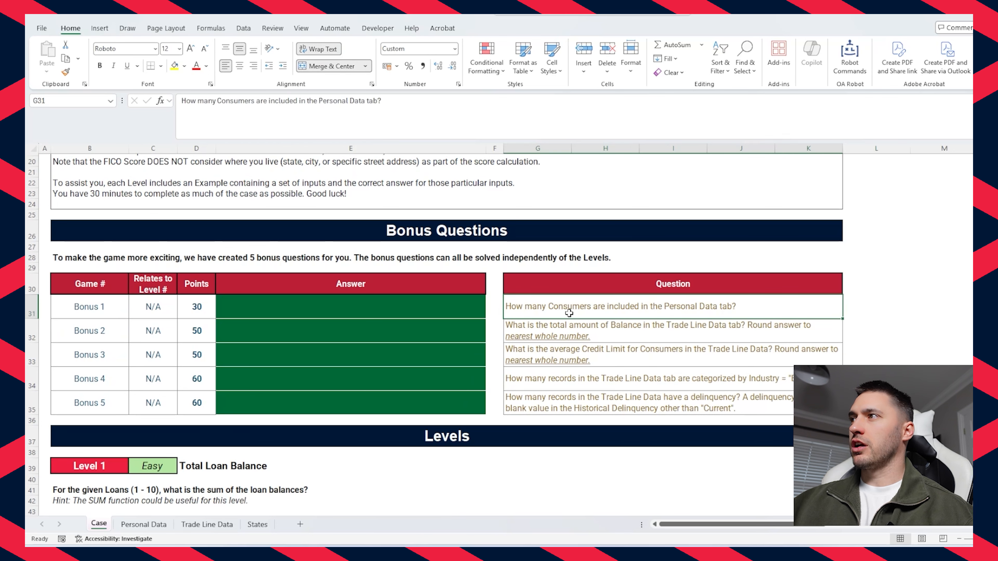
{"action": "left_click", "coordinate": [396, 312]}
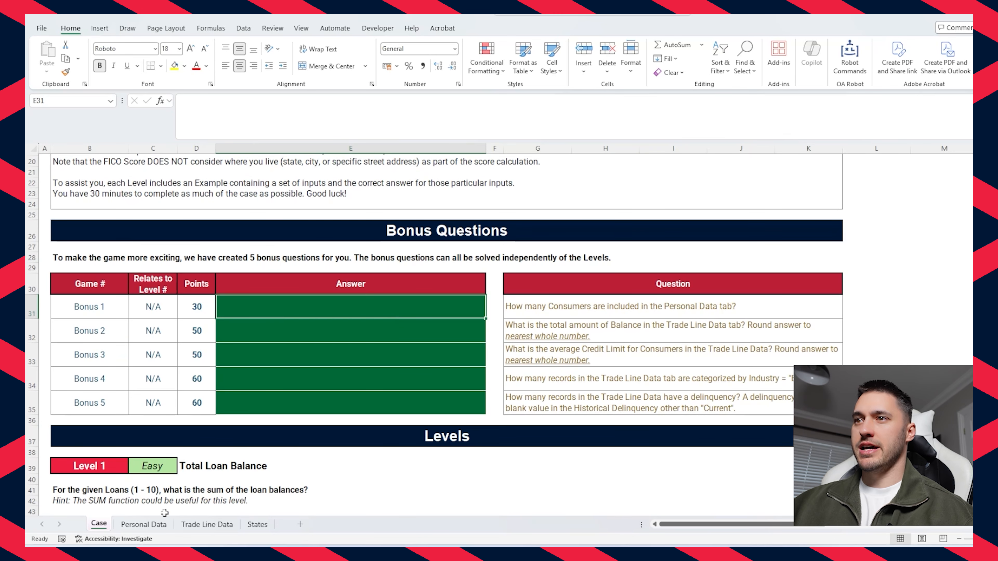
Select all consumer IDs on the Personal Data sheet to check how many there are
{"action": "left_click", "coordinate": [153, 525]}
{"action": "left_click", "coordinate": [103, 183]}
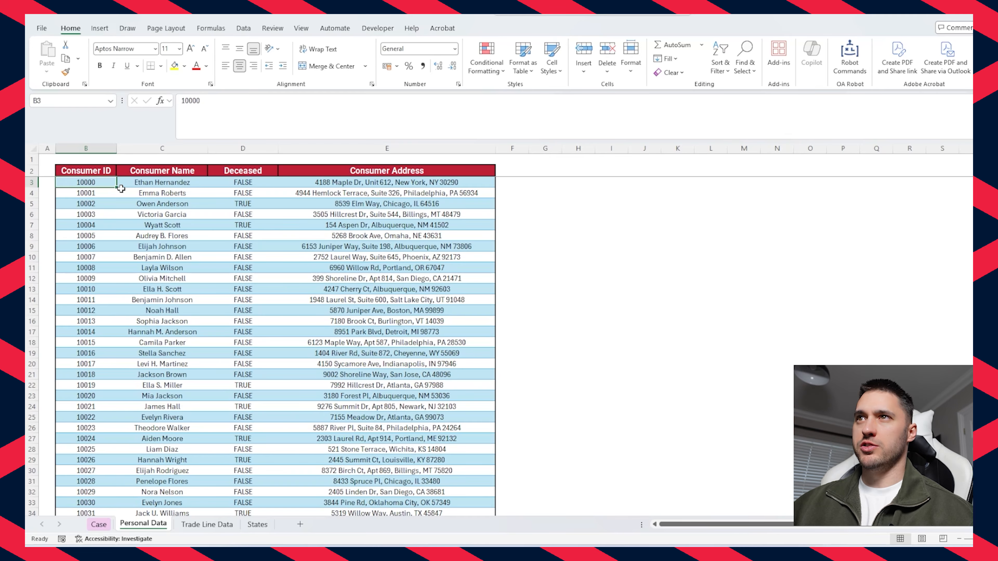
{"action": "key", "text": "ctrl+shift+Down"}
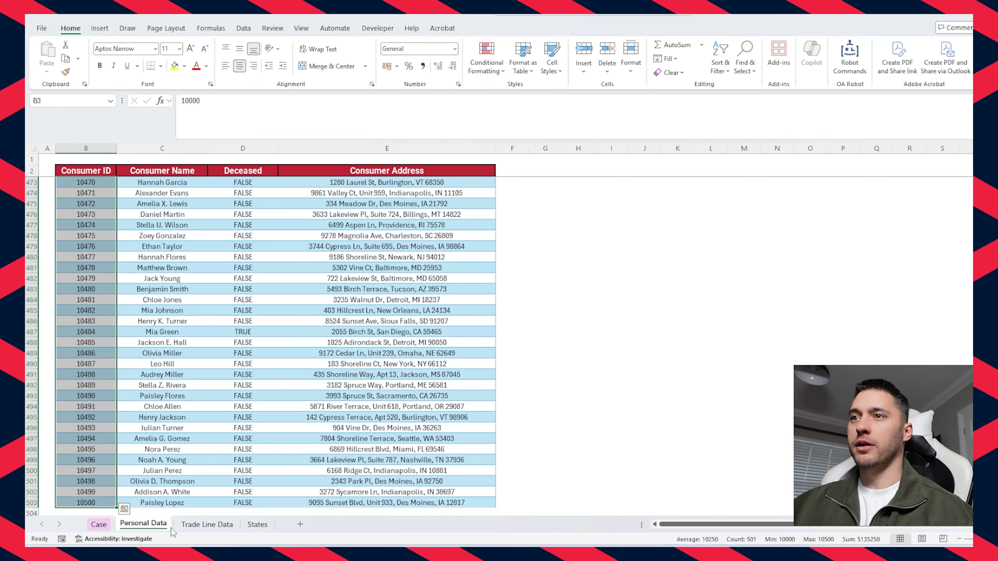
Answer Bonus 1 on the Case sheet with a ROWS formula over the Personal Data consumer IDs, B3:B503
{"action": "left_click", "coordinate": [99, 524]}
{"action": "type", "text": "=ROWS("}
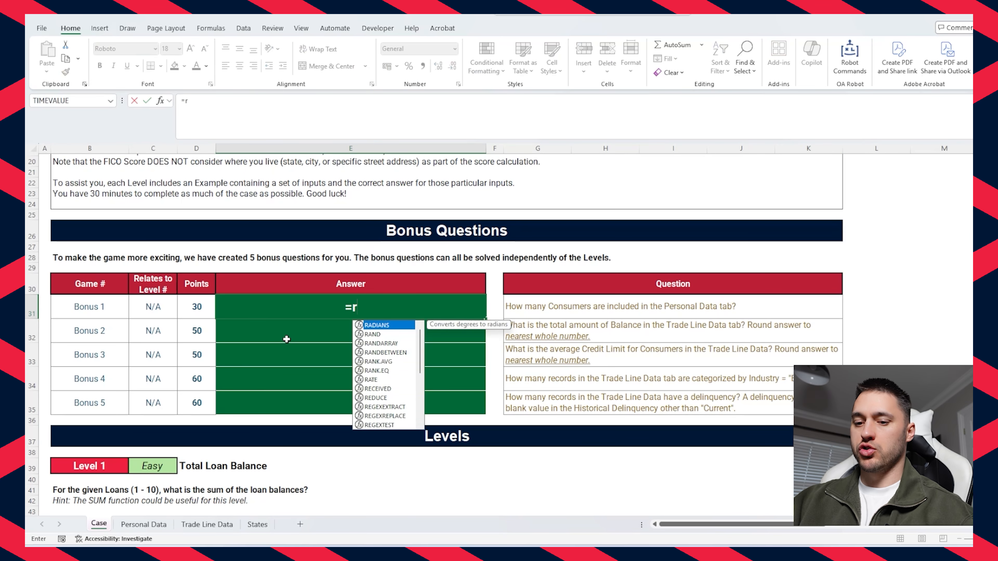
{"action": "left_click", "coordinate": [138, 524]}
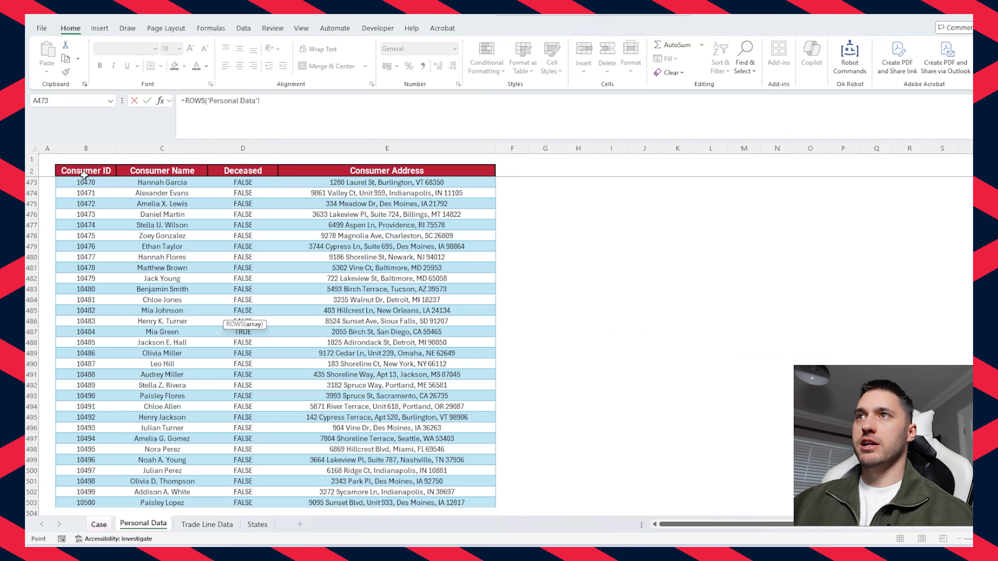
{"action": "left_click", "coordinate": [85, 183]}
{"action": "key", "text": "ctrl+shift+Down"}
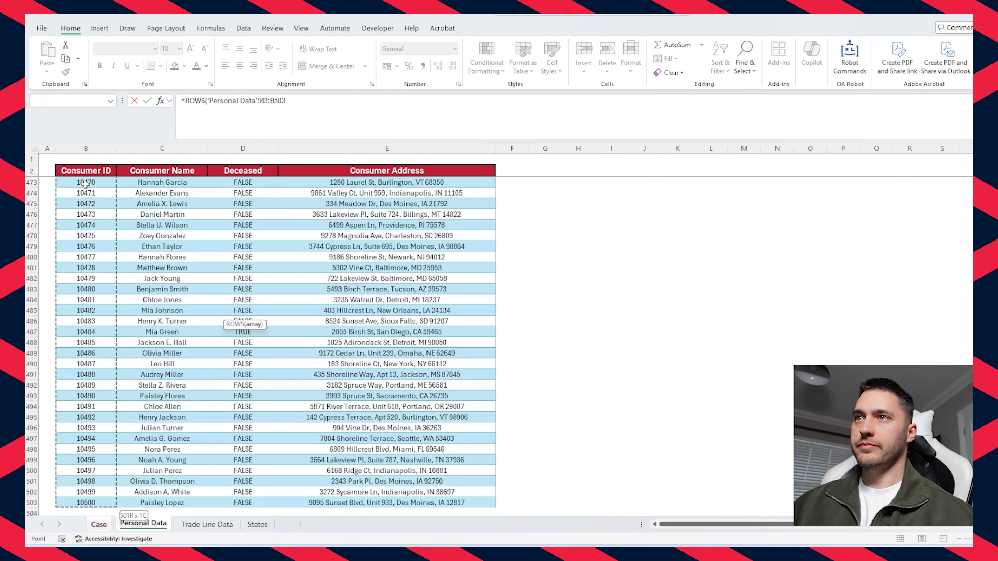
{"action": "key", "text": "Return"}
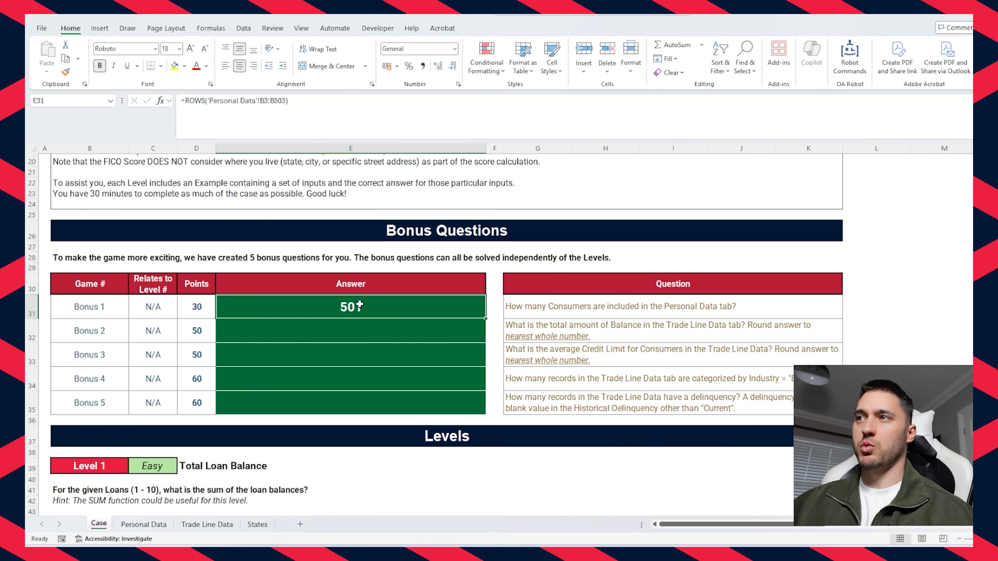
Copy the sum of the Balance column on the Trade Line Data sheet into the Bonus 2 answer as 12018498.23
{"action": "left_click", "coordinate": [419, 326]}
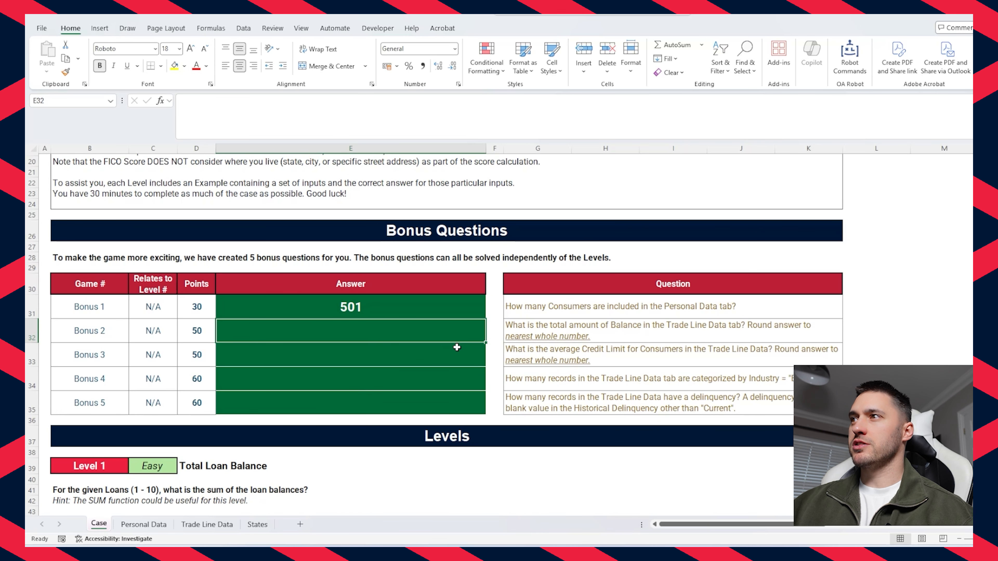
{"action": "left_click", "coordinate": [189, 526]}
{"action": "left_click", "coordinate": [512, 148]}
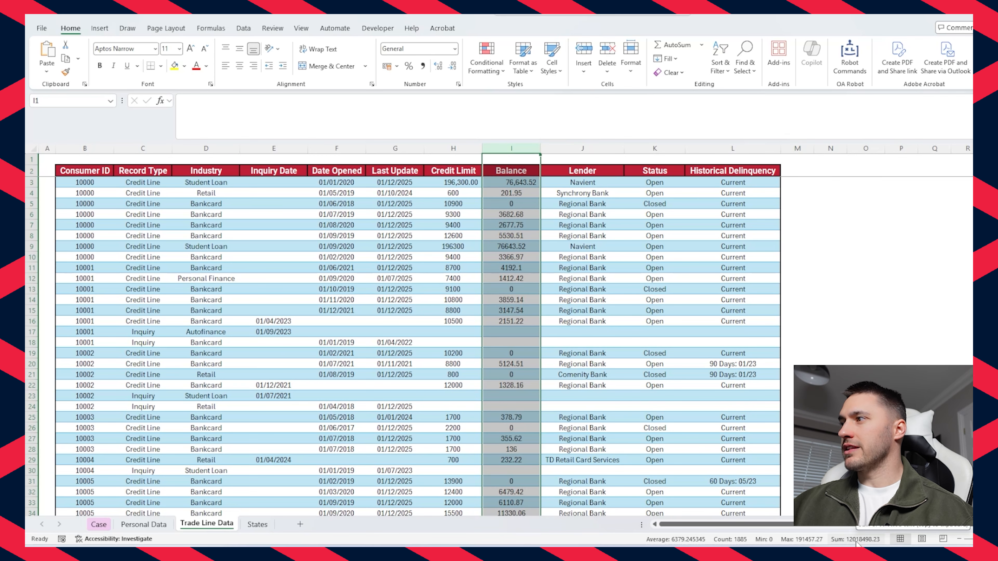
{"action": "left_click", "coordinate": [98, 525]}
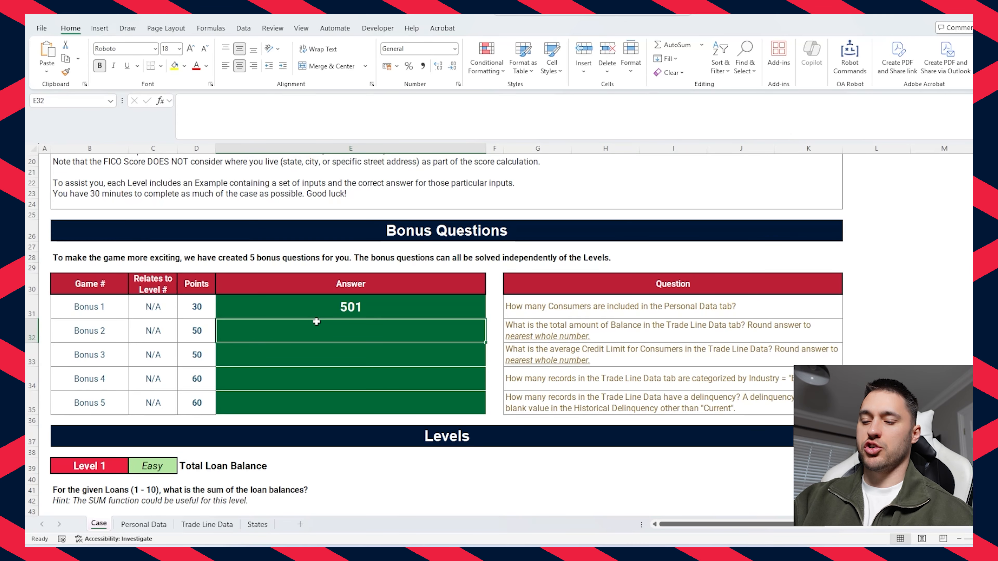
{"action": "type", "text": "12018498.23"}
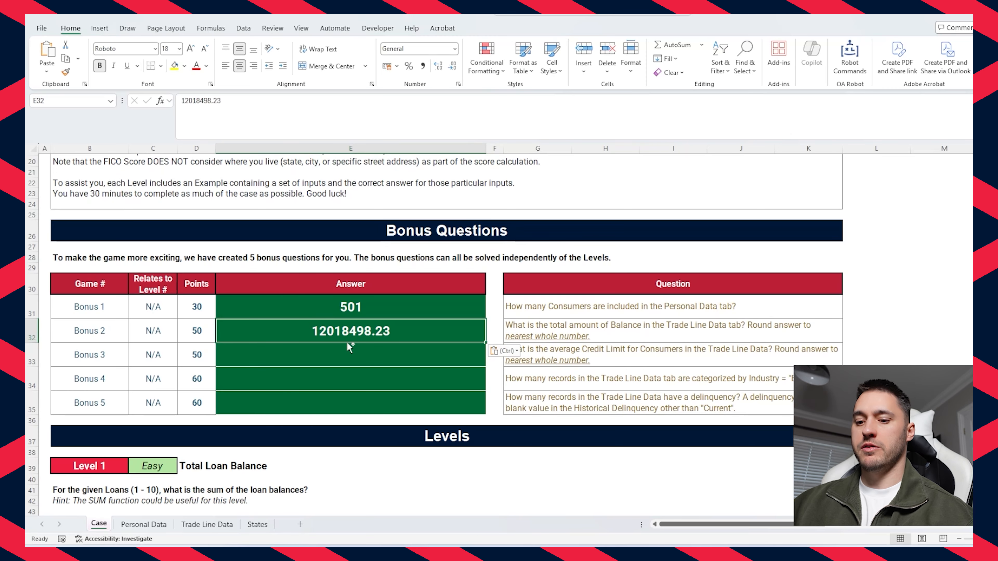
Remove the decimals from the pasted Bonus 2 answer so it reads 12018498
{"action": "double_click", "coordinate": [404, 331]}
{"action": "key", "text": "BackSpace"}
{"action": "key", "text": "BackSpace"}
{"action": "key", "text": "BackSpace"}
{"action": "key", "text": "Return"}
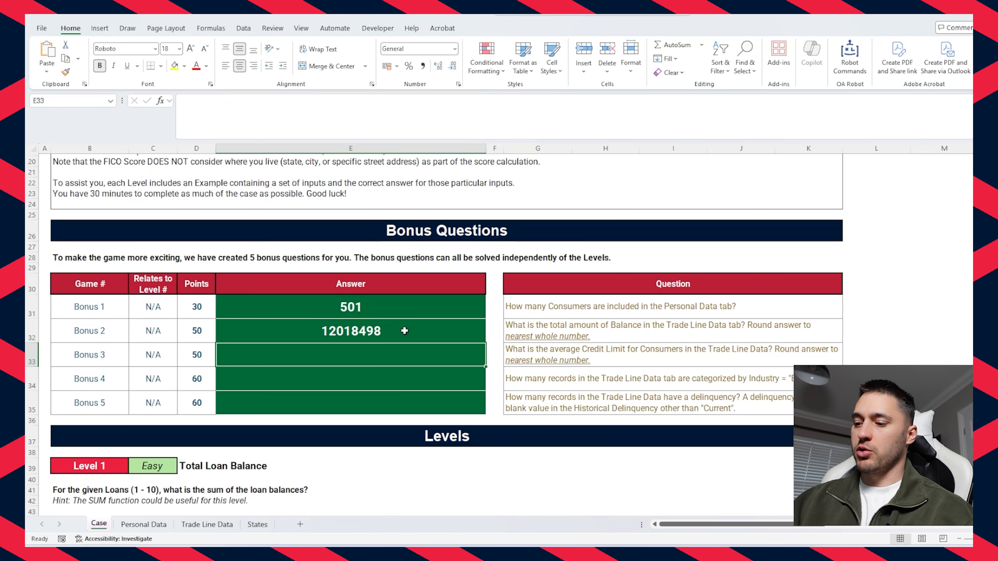
{"action": "type", "text": "="}
{"action": "key", "text": "Escape"}
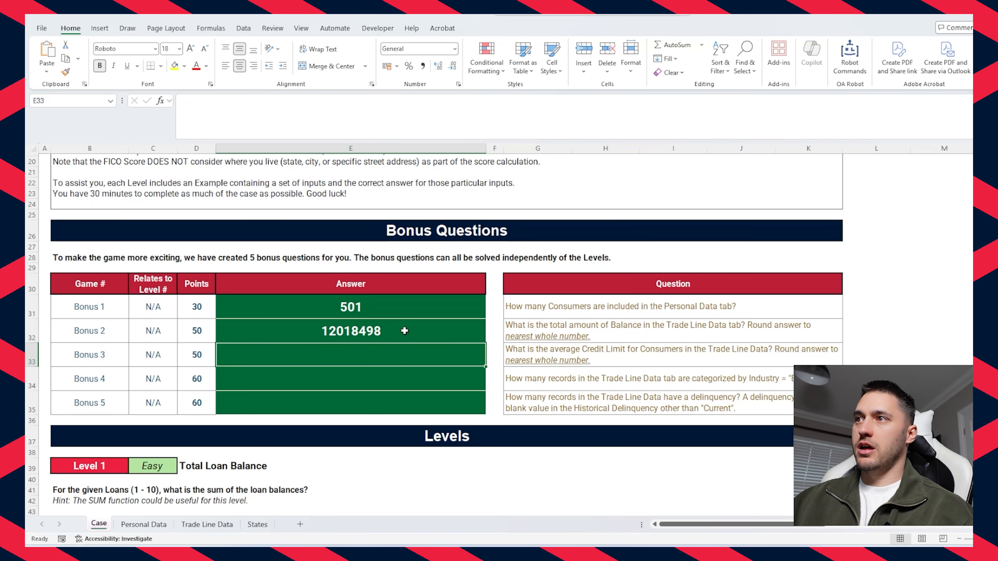
Replace the Bonus 2 answer with a SUM formula over the entire Balance column (I:I) of Trade Line Data
{"action": "left_click", "coordinate": [404, 331]}
{"action": "type", "text": "=sum"}
{"action": "key", "text": "Tab"}
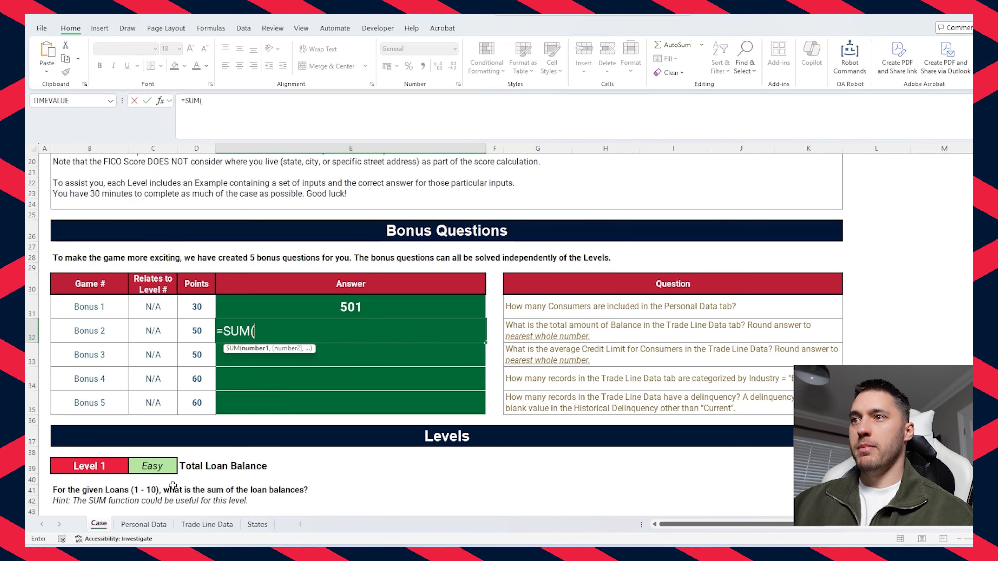
{"action": "left_click", "coordinate": [208, 525]}
{"action": "left_click_drag", "start_coordinate": [515, 182], "coordinate": [511, 509]}
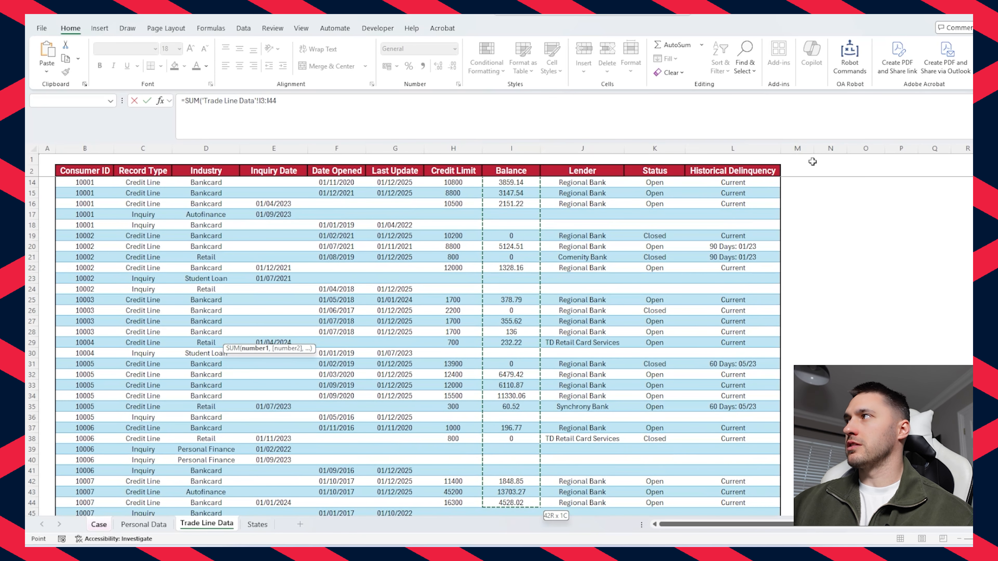
{"action": "left_click_drag", "start_coordinate": [994, 164], "coordinate": [994, 503]}
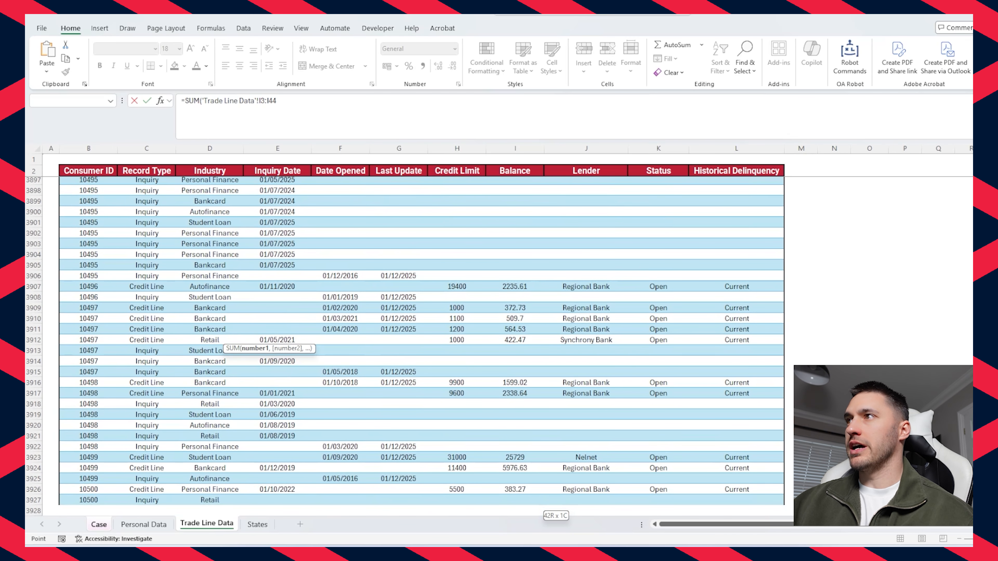
{"action": "scroll", "coordinate": [528, 473], "scroll_direction": "down", "scroll_amount": 1}
{"action": "left_click", "coordinate": [523, 469], "text": "shift"}
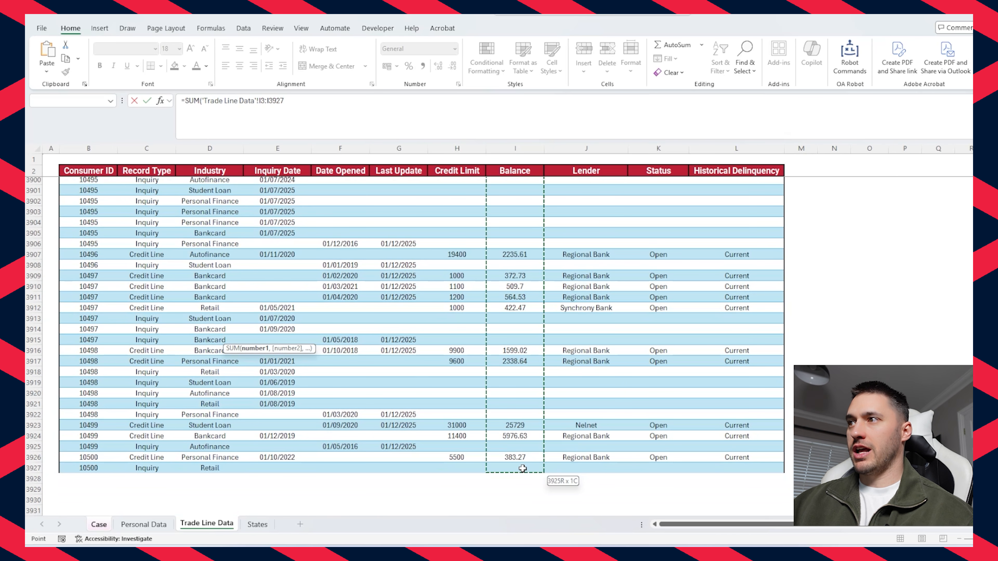
{"action": "left_click", "coordinate": [529, 148]}
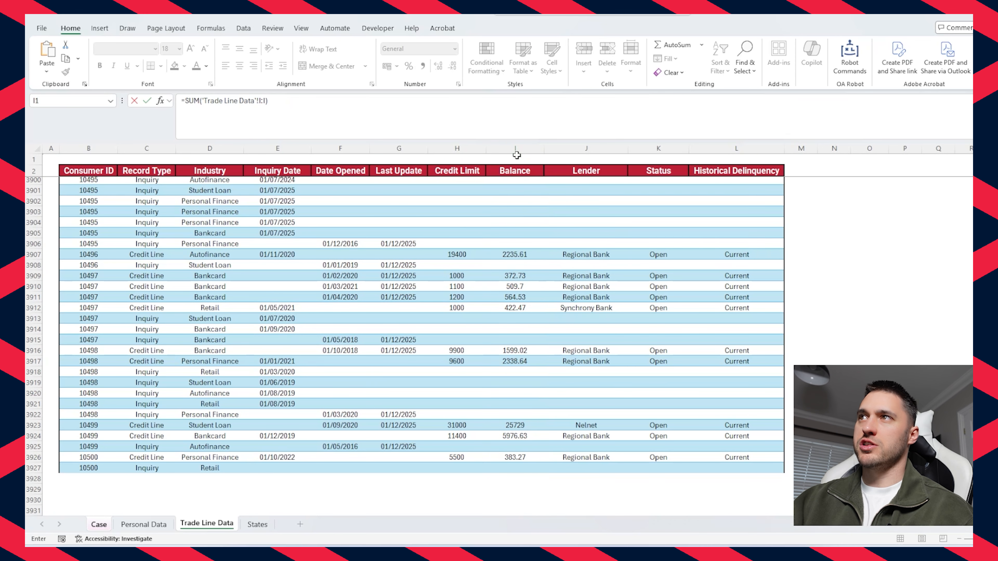
{"action": "key", "text": "Return"}
Wrap the Bonus 2 SUM formula in ROUND with 0 digits
{"action": "left_click", "coordinate": [344, 331]}
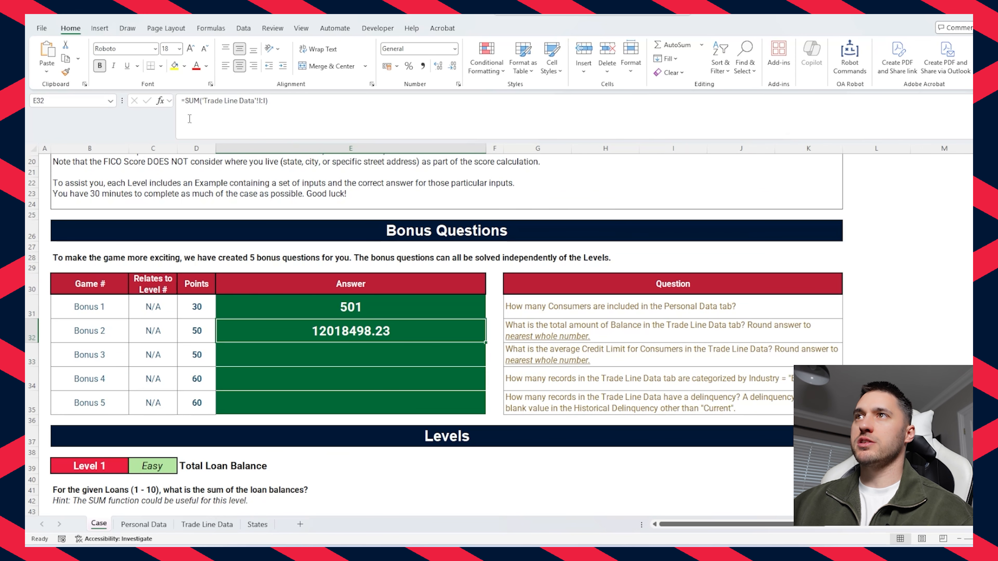
{"action": "left_click", "coordinate": [184, 102]}
{"action": "type", "text": "round"}
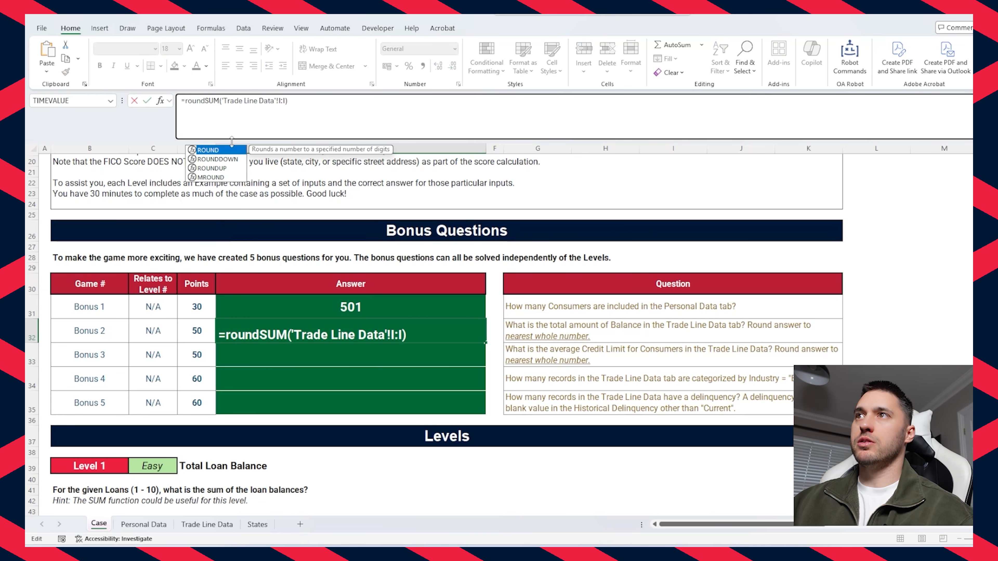
{"action": "key", "text": "Tab"}
{"action": "left_click", "coordinate": [359, 113]}
{"action": "type", "text": ","}
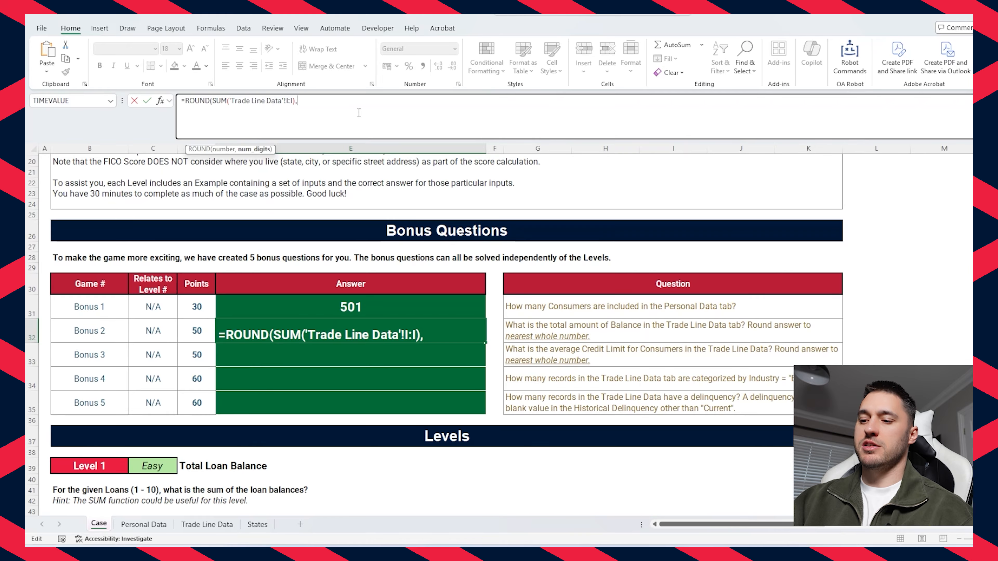
{"action": "type", "text": "0)"}
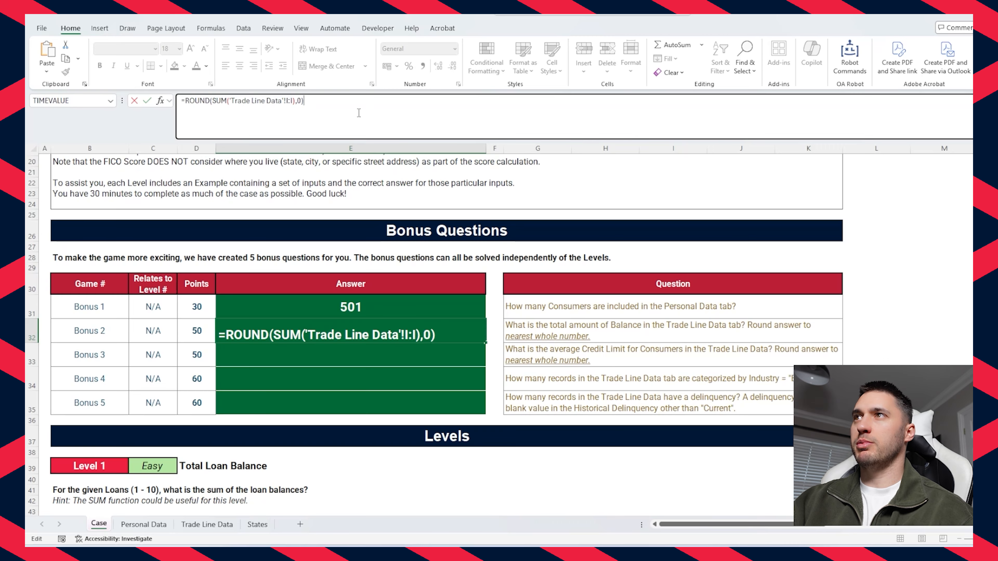
{"action": "key", "text": "Return"}
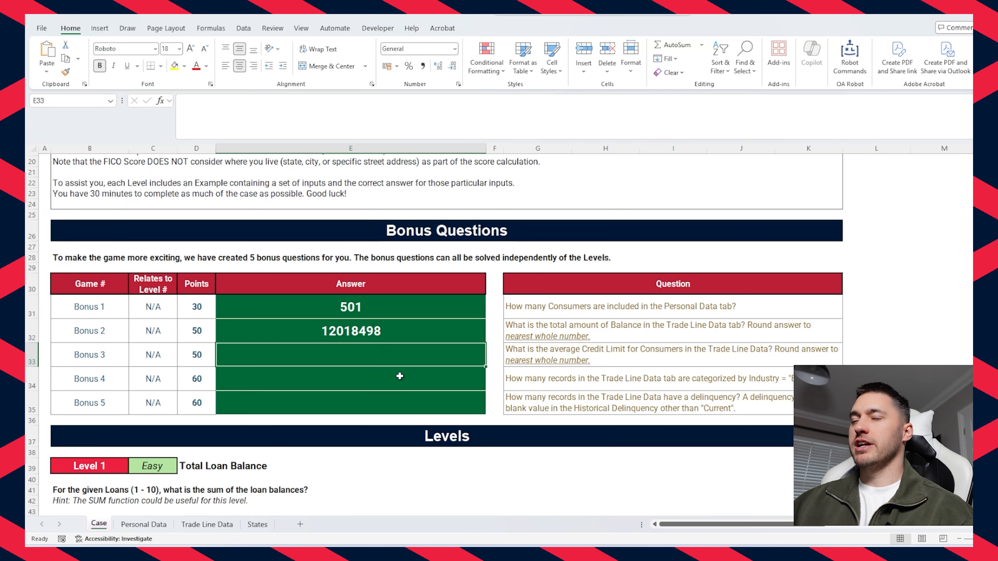
{"action": "key", "text": "Up"}
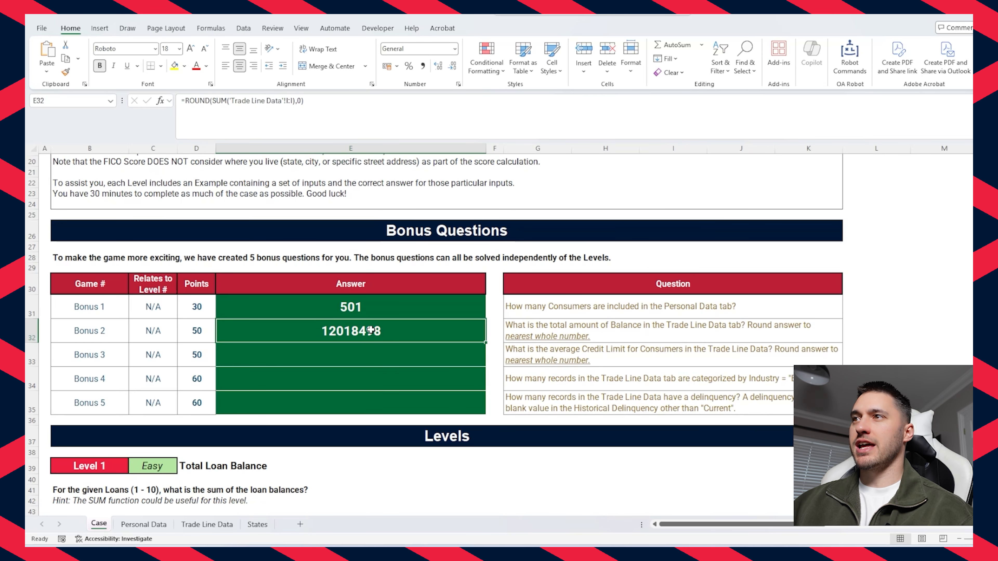
Answer Bonus 3 with an AVERAGE formula over the entire Credit Limit column (H:H) of Trade Line Data
{"action": "left_click", "coordinate": [370, 357]}
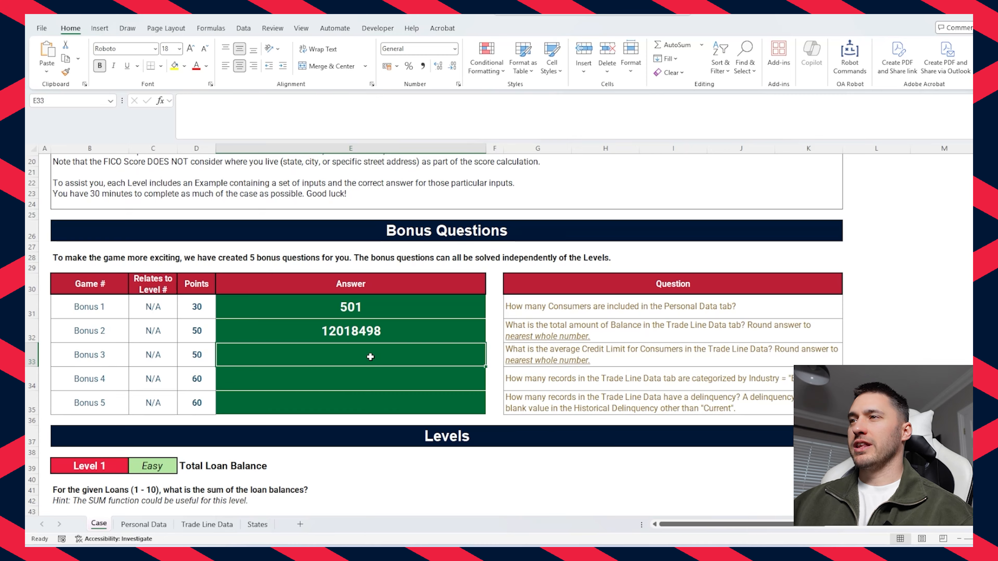
{"action": "type", "text": "=aver"}
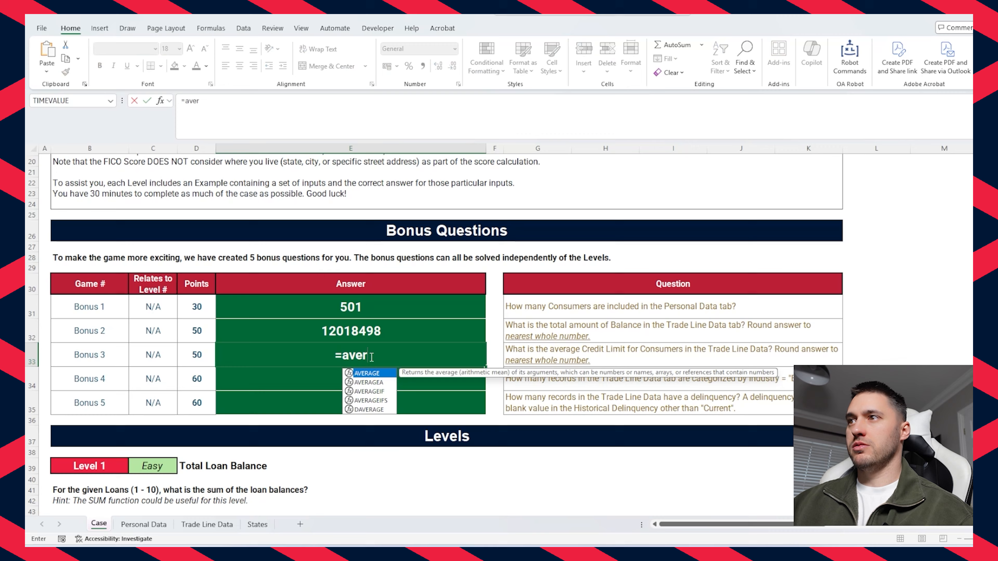
{"action": "key", "text": "Tab"}
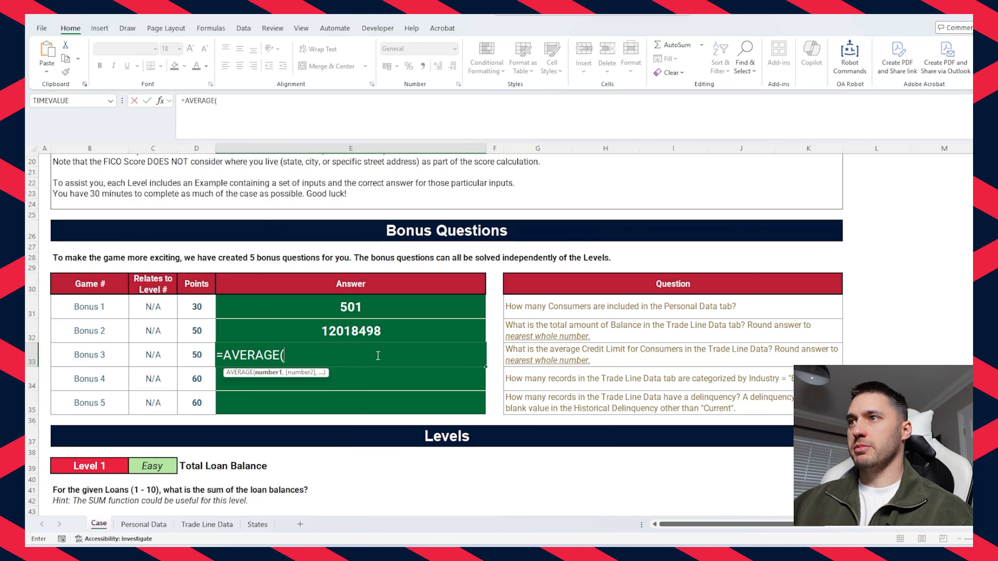
{"action": "left_click", "coordinate": [190, 525]}
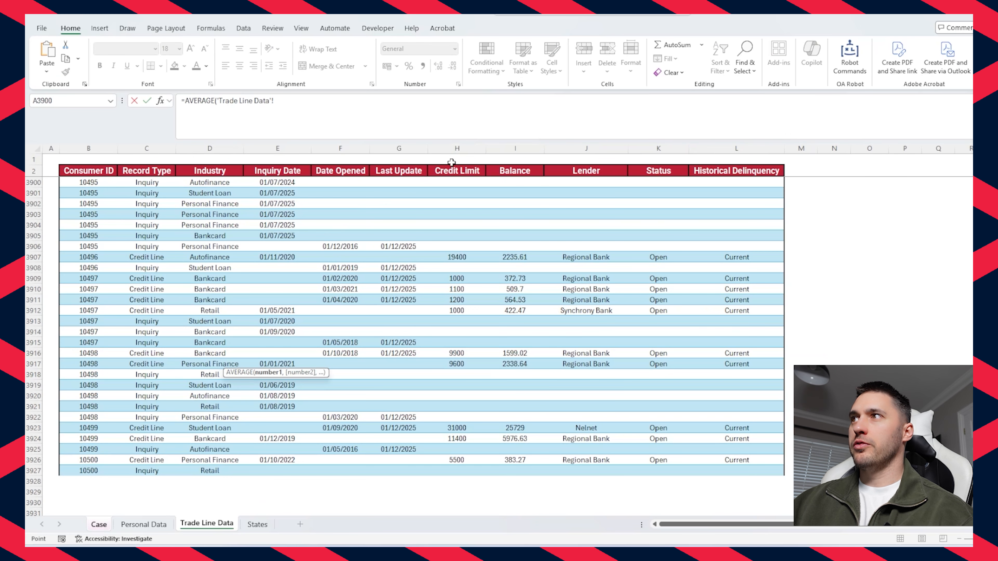
{"action": "left_click", "coordinate": [459, 148]}
{"action": "key", "text": "Return"}
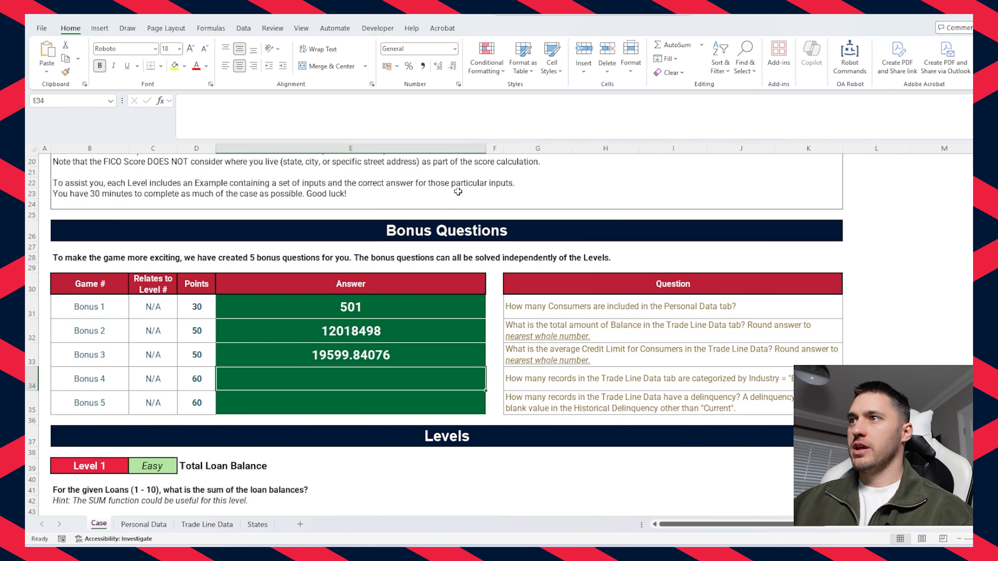
Wrap the Bonus 3 AVERAGE formula in ROUND with 0 digits
{"action": "key", "text": "Up"}
{"action": "left_click", "coordinate": [187, 101]}
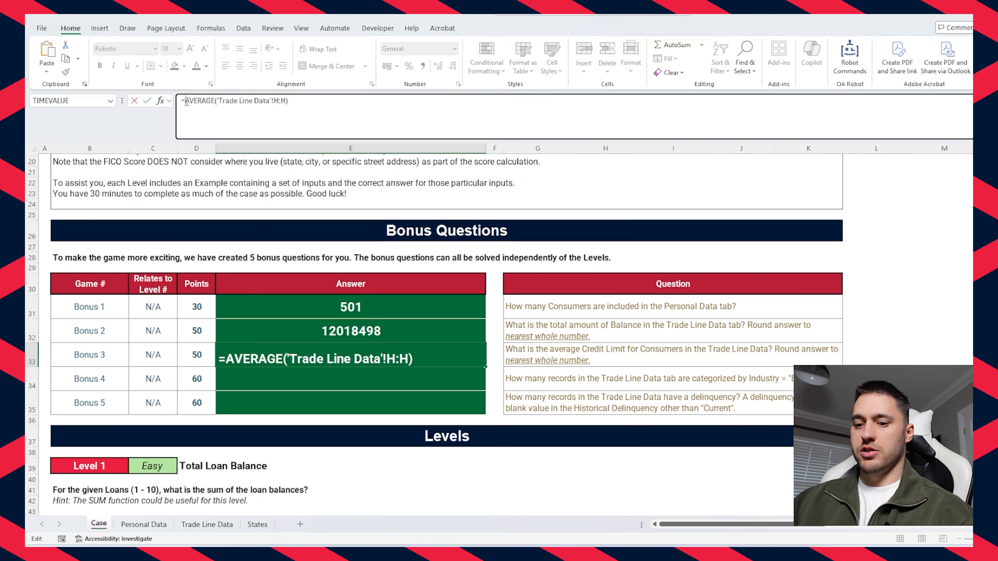
{"action": "type", "text": "round"}
{"action": "key", "text": "Tab"}
{"action": "type", "text": ",0)"}
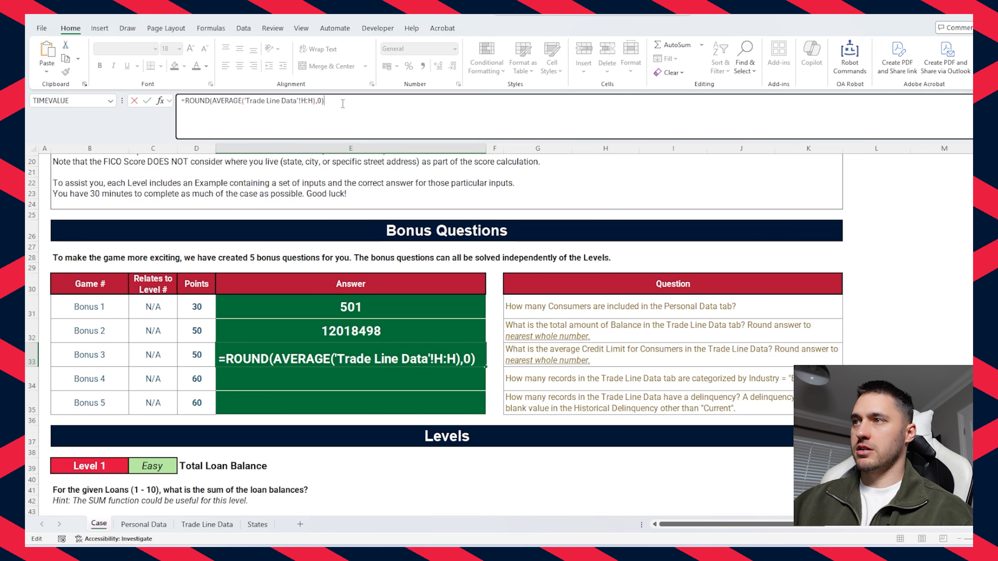
{"action": "key", "text": "Return"}
{"action": "left_click", "coordinate": [370, 358]}
{"action": "left_click", "coordinate": [353, 376]}
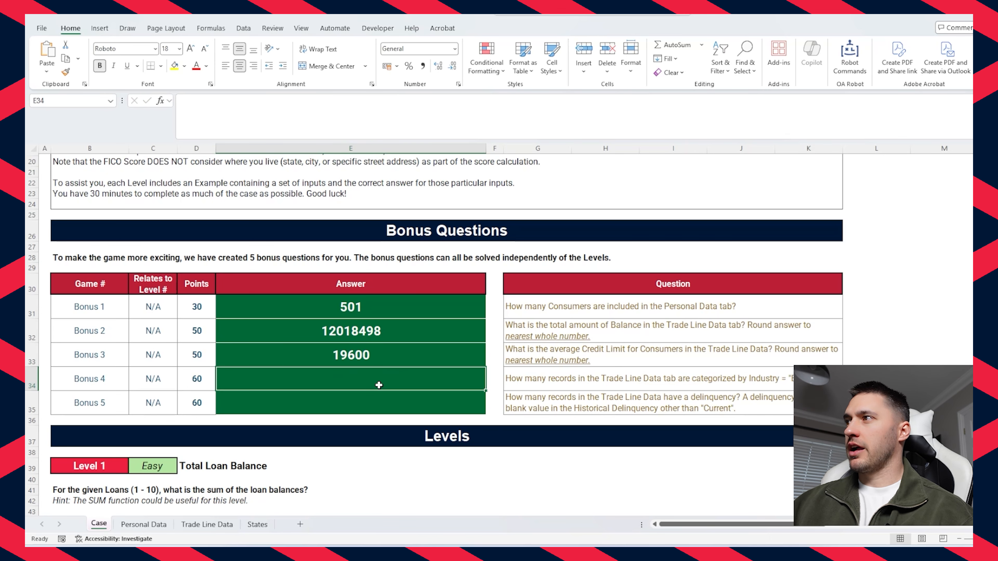
Add filters to the header row of the whole table on the Trade Line Data sheet
{"action": "left_click", "coordinate": [207, 525]}
{"action": "scroll", "coordinate": [344, 438], "scroll_direction": "up", "scroll_amount": 20}
{"action": "scroll", "coordinate": [420, 331], "scroll_direction": "up", "scroll_amount": 20}
{"action": "left_click_drag", "start_coordinate": [179, 182], "coordinate": [207, 382]}
{"action": "left_click_drag", "start_coordinate": [87, 170], "coordinate": [770, 239]}
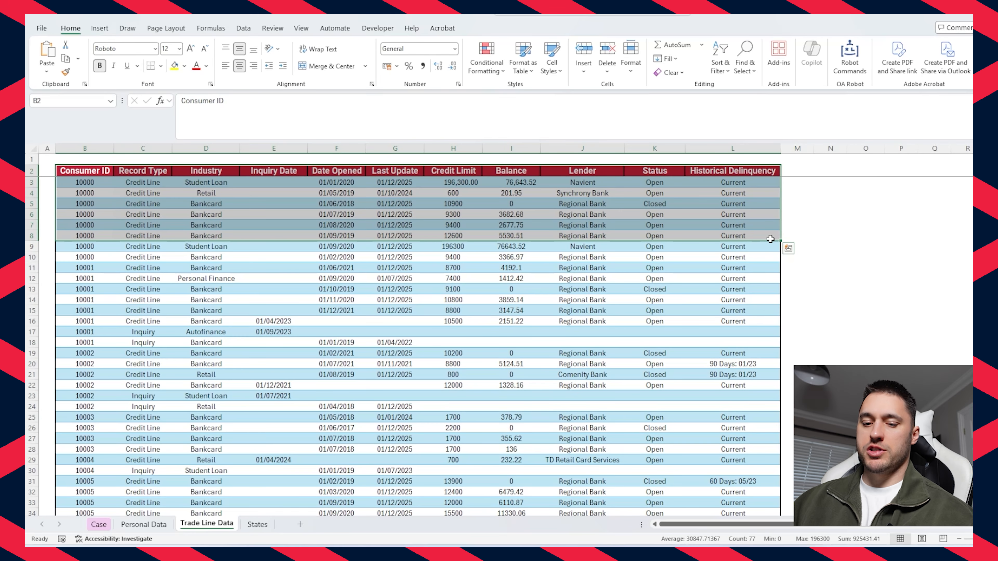
{"action": "key", "text": "ctrl+shift+Down"}
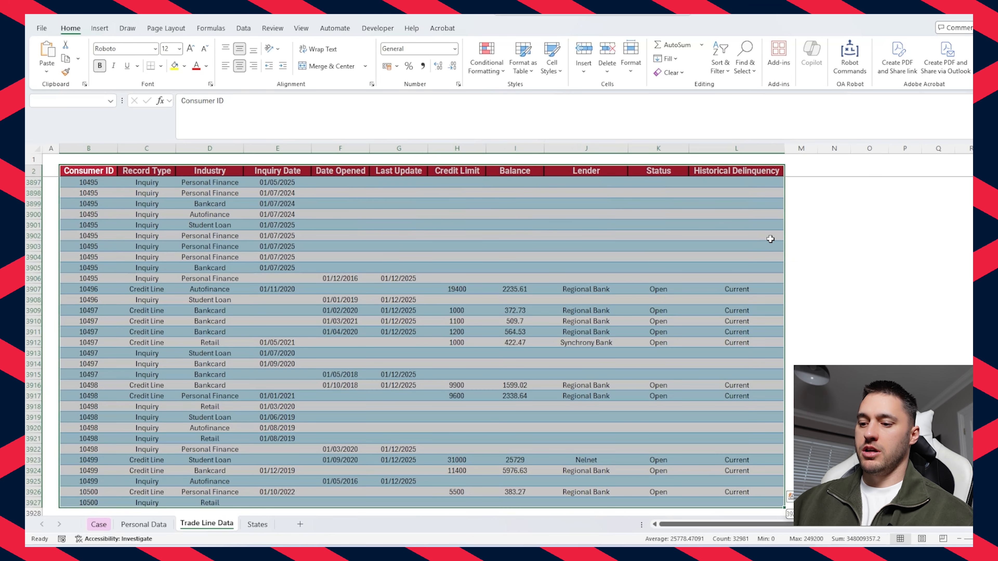
{"action": "key", "text": "ctrl+shift+l"}
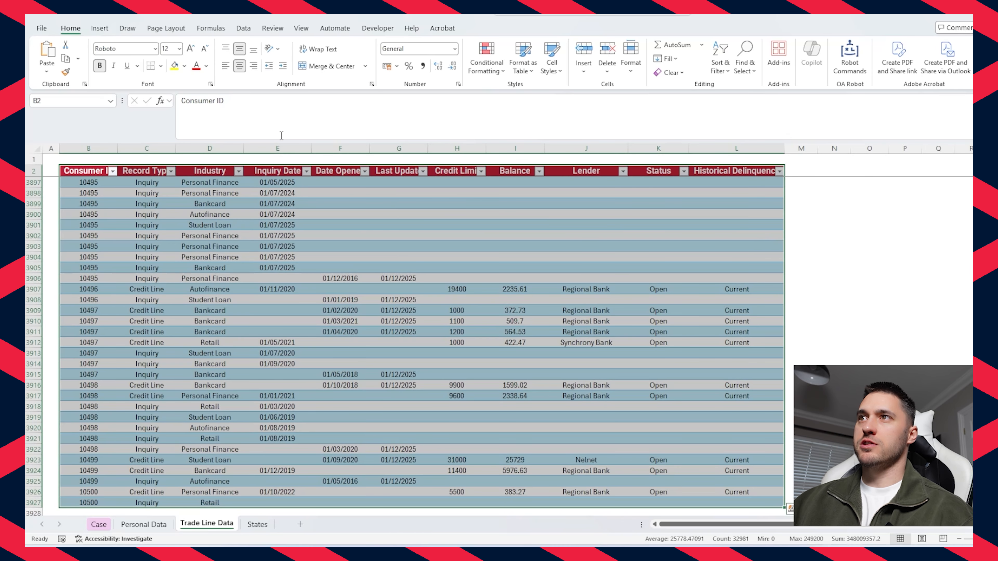
Filter the Industry column to Bankcard to count its records, and clear that filter
{"action": "left_click", "coordinate": [171, 171]}
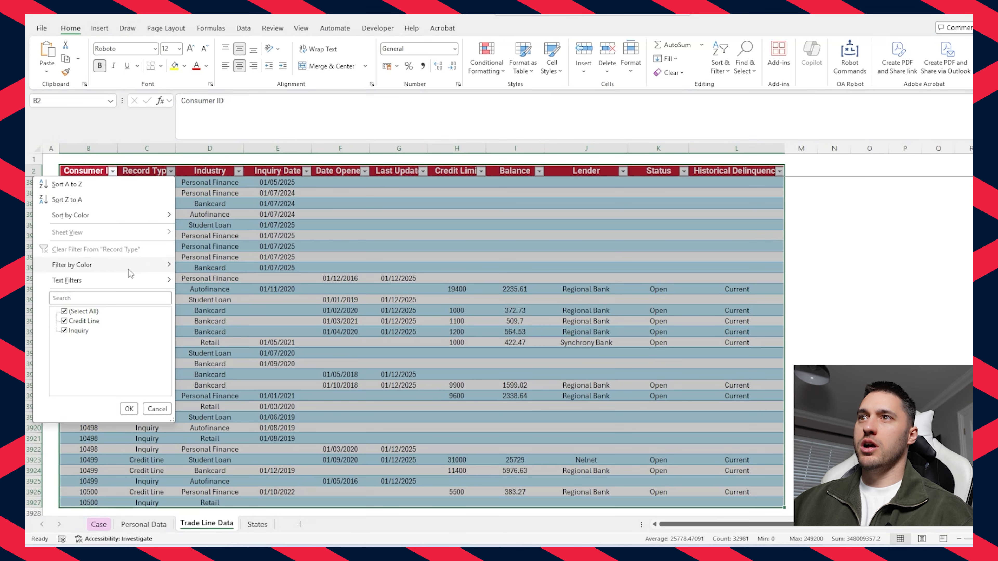
{"action": "key", "text": "Escape"}
{"action": "left_click", "coordinate": [238, 171]}
{"action": "left_click", "coordinate": [146, 311]}
{"action": "left_click", "coordinate": [150, 330]}
{"action": "left_click", "coordinate": [196, 409]}
{"action": "scroll", "coordinate": [220, 275], "scroll_direction": "up", "scroll_amount": 1}
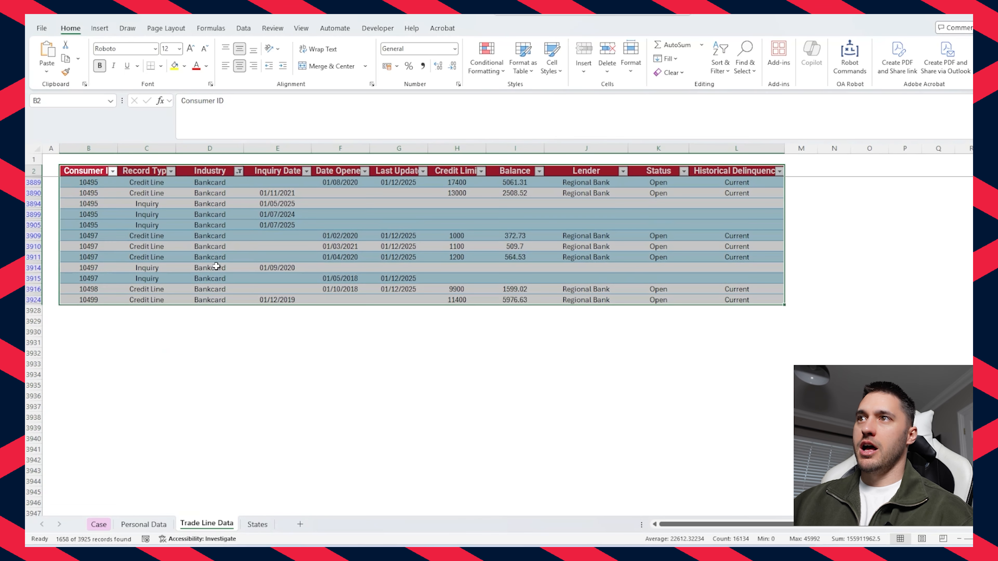
{"action": "left_click", "coordinate": [209, 302]}
{"action": "key", "text": "ctrl+shift+Up"}
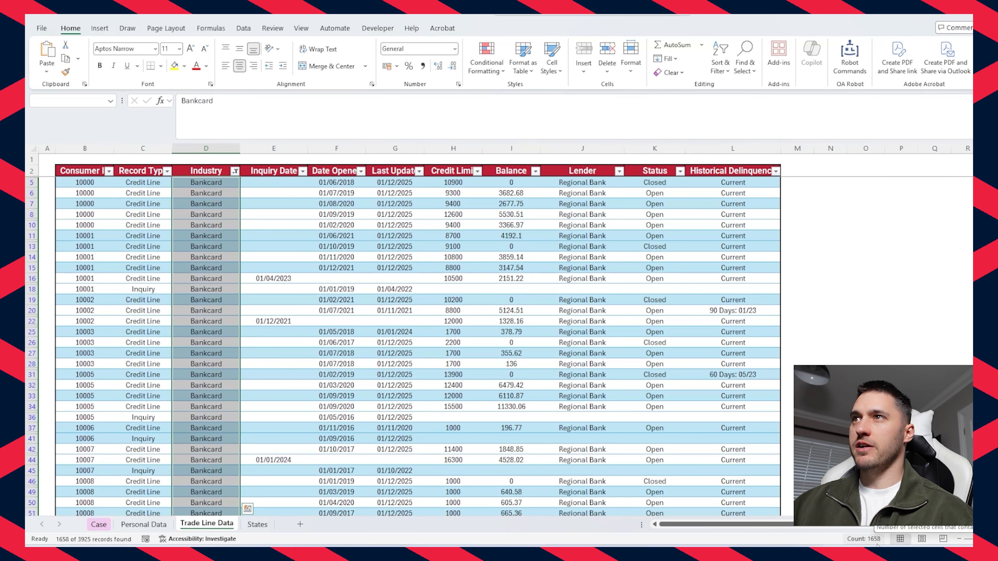
{"action": "left_click", "coordinate": [235, 171]}
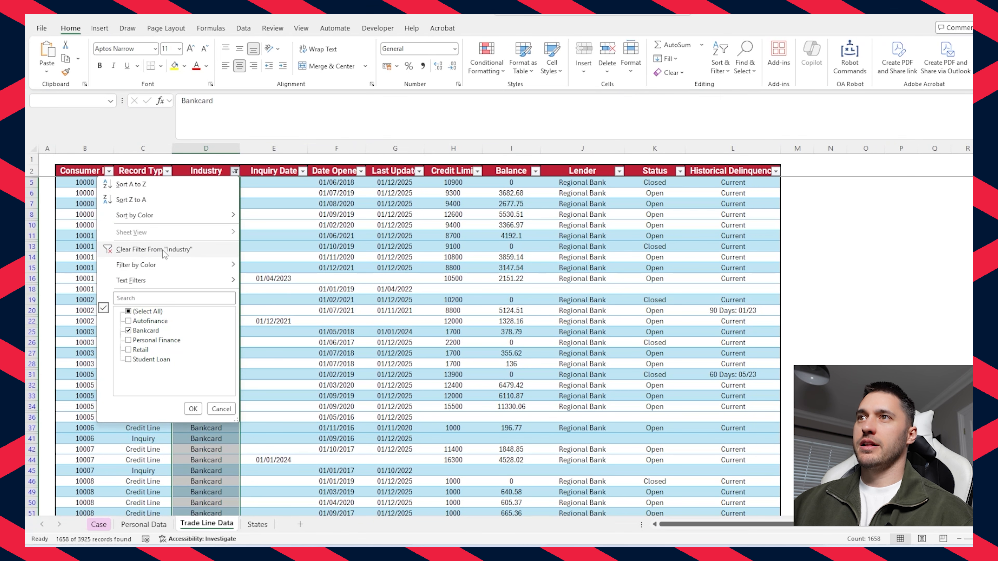
{"action": "left_click", "coordinate": [154, 249]}
Answer Bonus 4 with a COUNTIF formula counting "Bankcard" in the entire Industry column (D:D) of Trade Line Data
{"action": "left_click", "coordinate": [98, 525]}
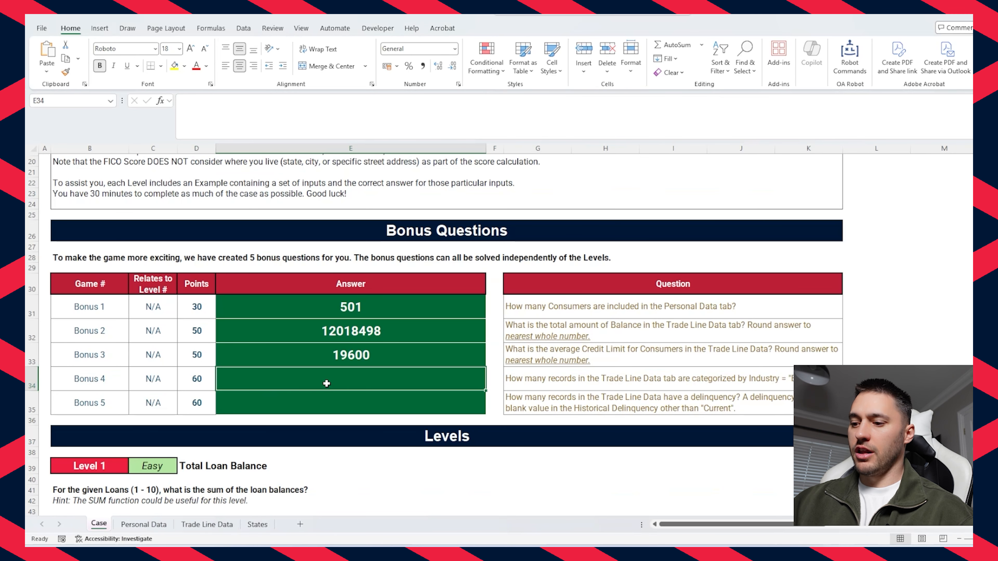
{"action": "type", "text": "=counti"}
{"action": "key", "text": "Tab"}
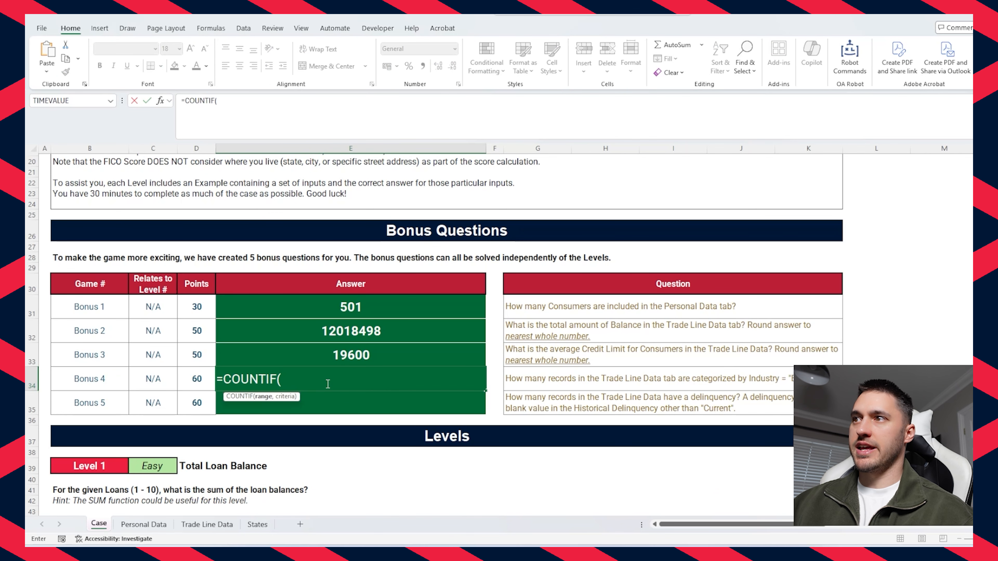
{"action": "left_click", "coordinate": [144, 524]}
{"action": "left_click", "coordinate": [207, 525]}
{"action": "left_click", "coordinate": [206, 148]}
{"action": "type", "text": ","}
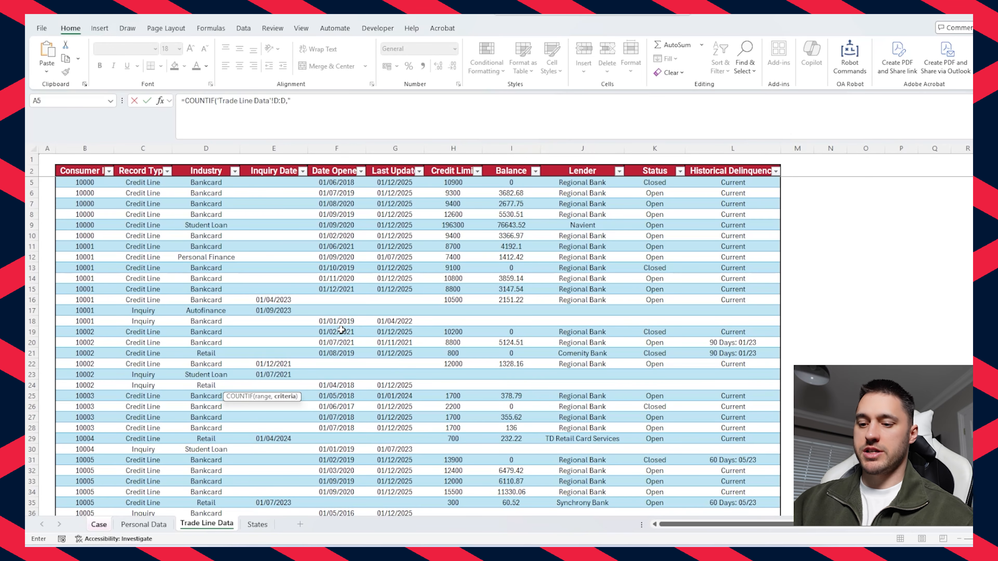
{"action": "type", "text": "\"Bankcard\")"}
{"action": "key", "text": "Return"}
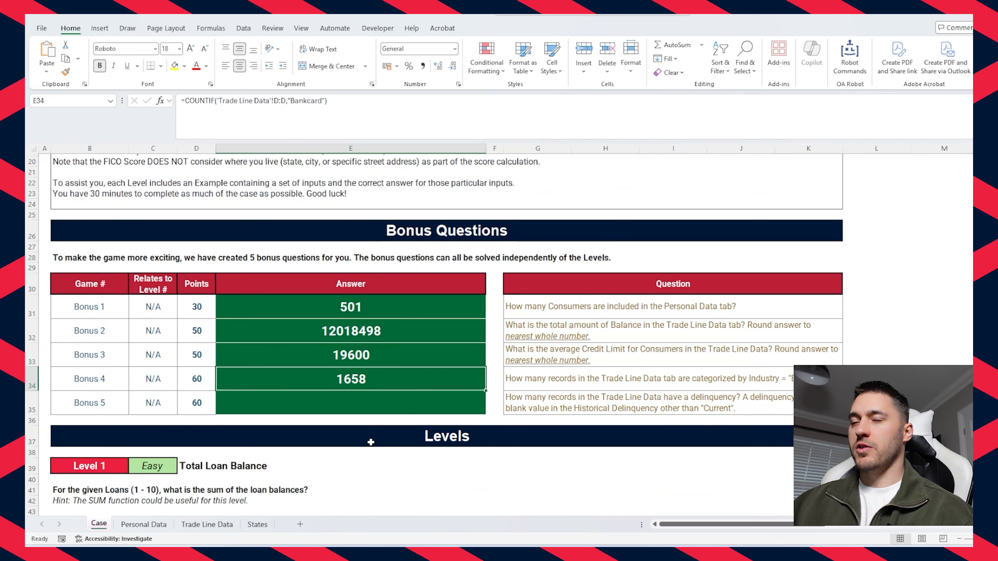
Filter the Historical Delinquency column of Trade Line Data to exclude Current and blank values
{"action": "key", "text": "Down"}
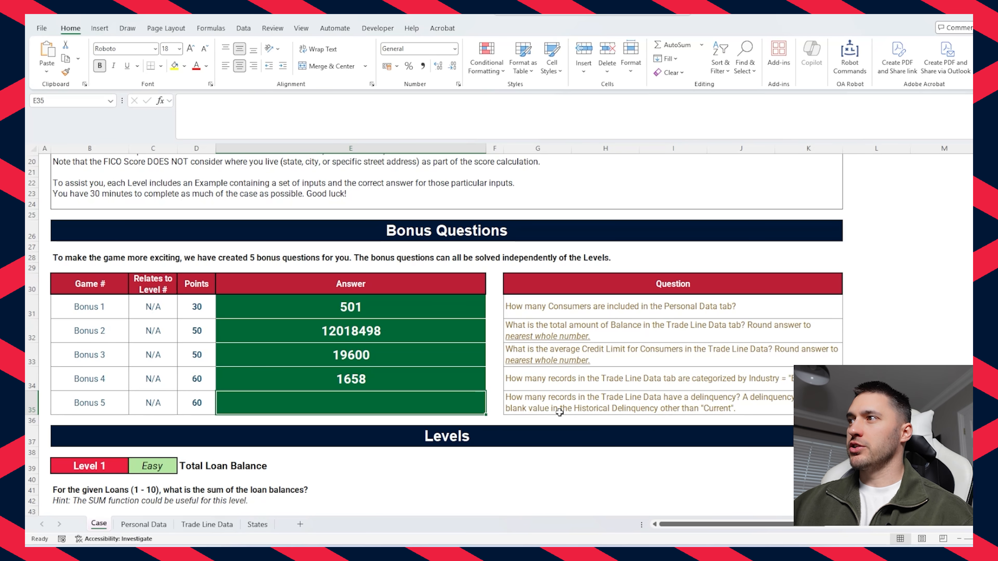
{"action": "left_click", "coordinate": [157, 525]}
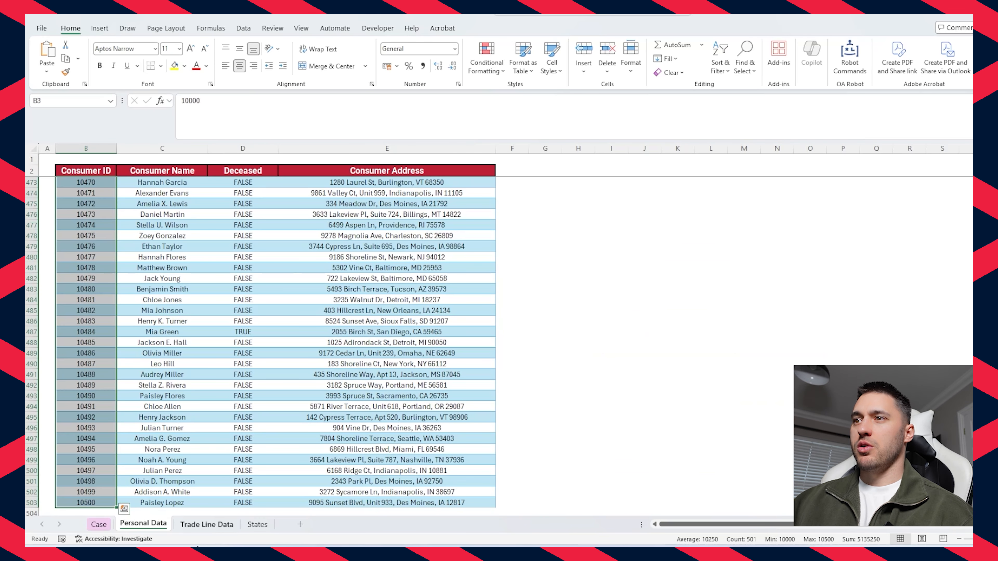
{"action": "left_click", "coordinate": [207, 525]}
{"action": "left_click", "coordinate": [776, 171]}
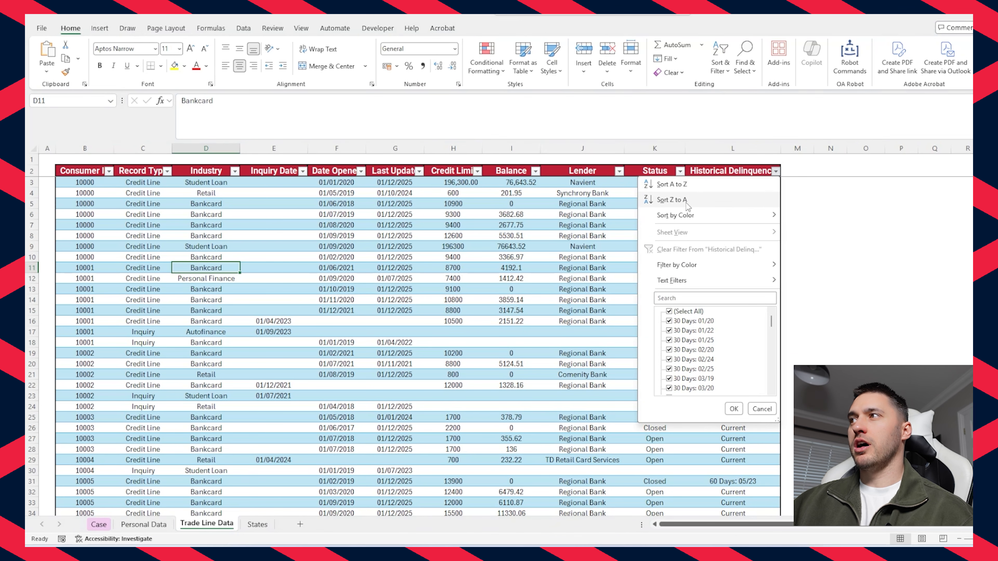
{"action": "left_click_drag", "start_coordinate": [775, 321], "coordinate": [776, 390]}
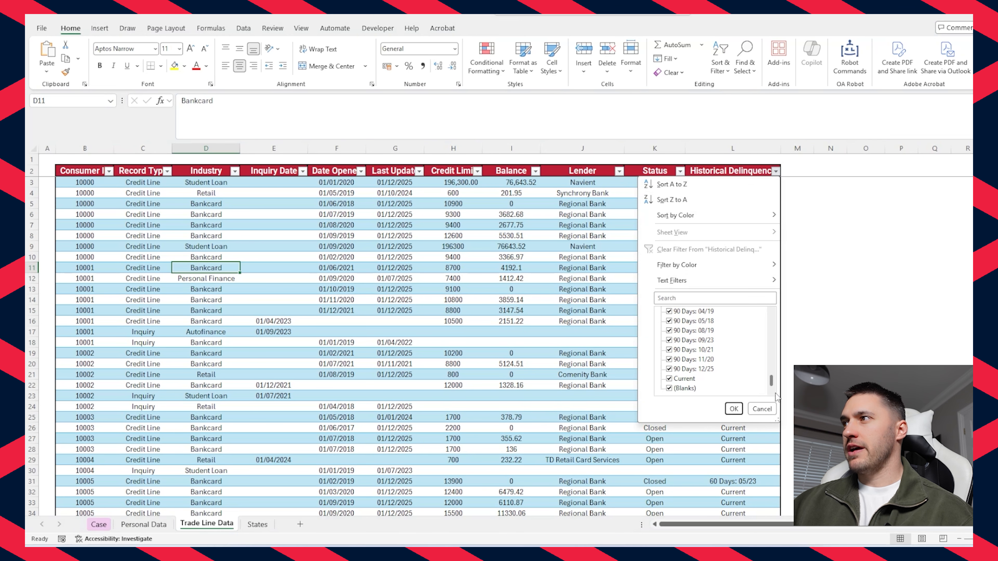
{"action": "left_click", "coordinate": [670, 379]}
{"action": "left_click", "coordinate": [669, 389]}
{"action": "left_click", "coordinate": [733, 409]}
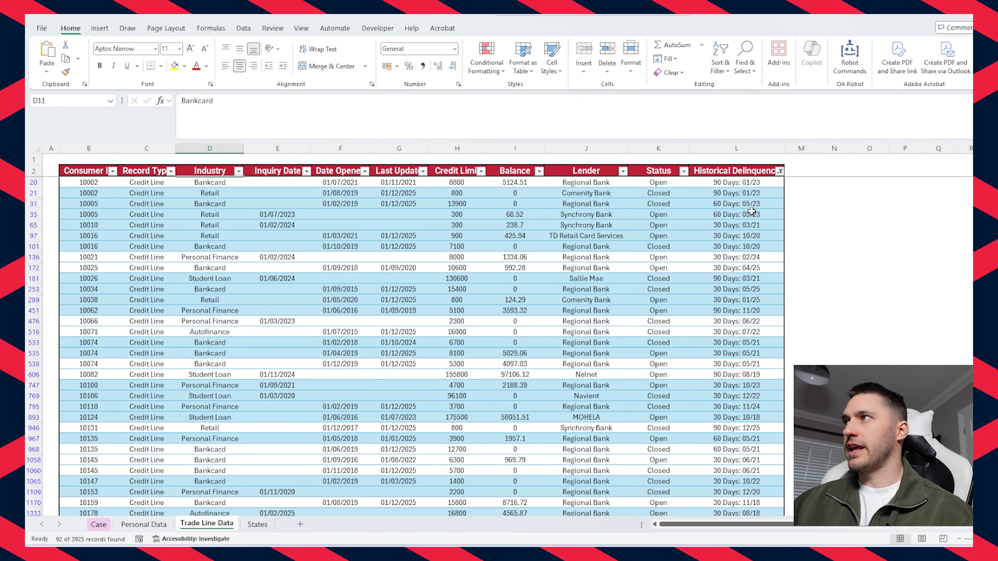
Enter the count of the filtered Historical Delinquency entries, 92, as the Bonus 5 answer on the Case sheet
{"action": "left_click", "coordinate": [744, 183]}
{"action": "key", "text": "ctrl+shift+Down"}
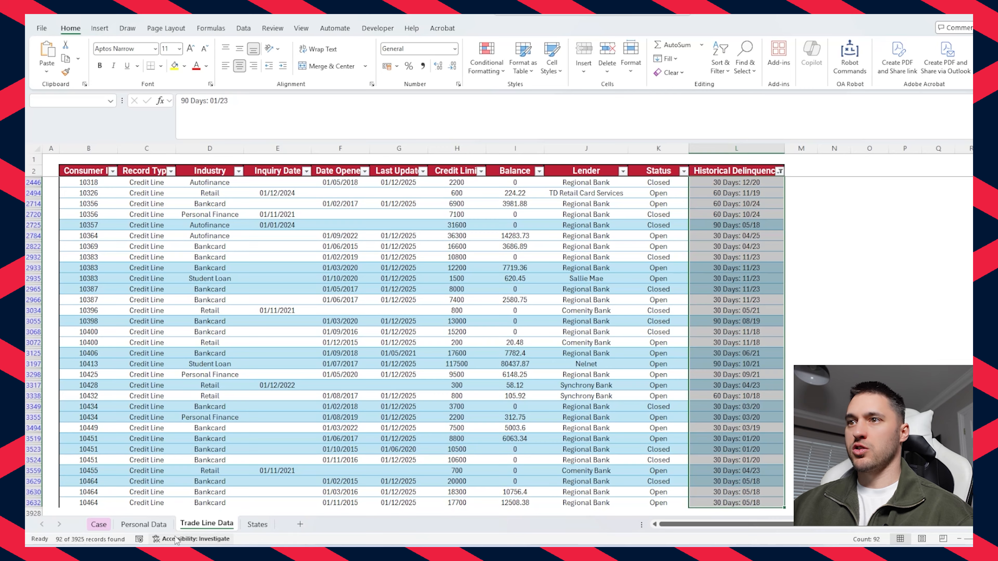
{"action": "left_click", "coordinate": [99, 525]}
{"action": "left_click", "coordinate": [285, 402]}
{"action": "key", "text": "ctrl+v"}
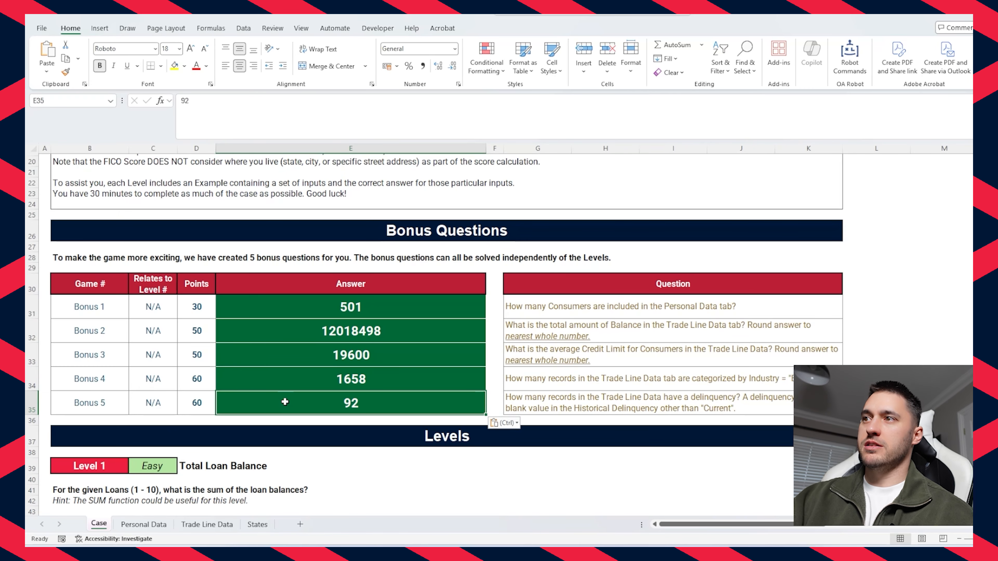
{"action": "left_click", "coordinate": [834, 326]}
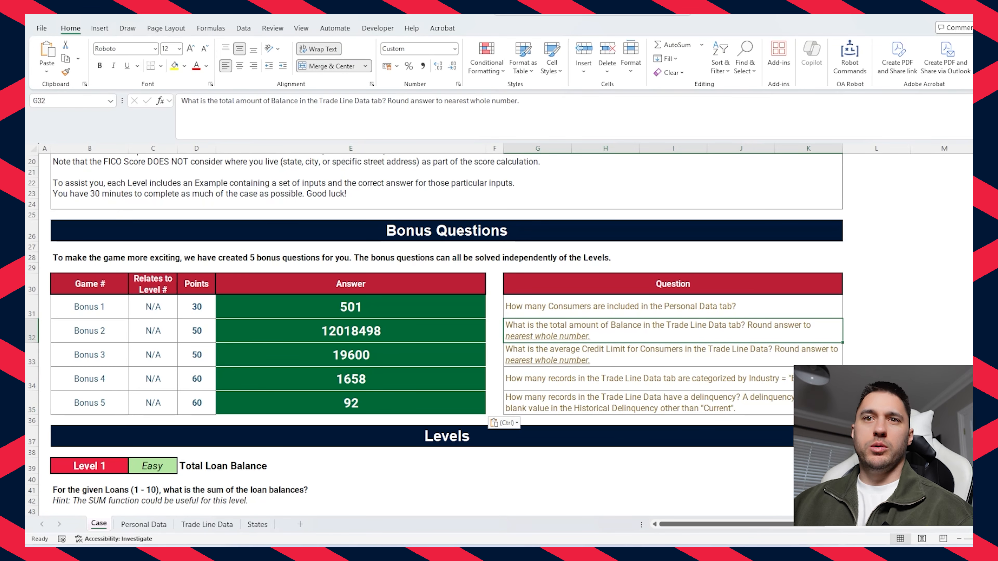
{"action": "left_click", "coordinate": [885, 364]}
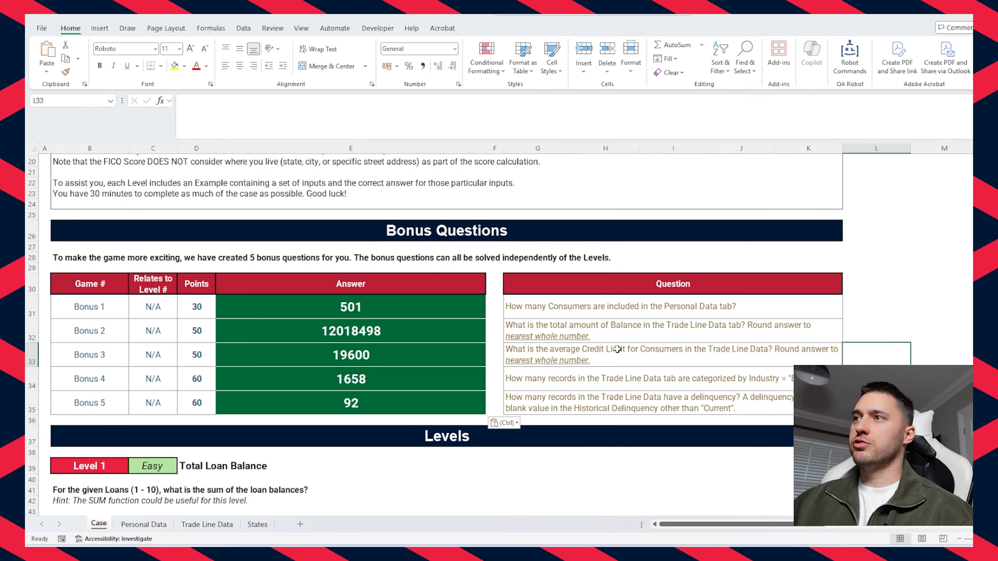
Answer Level 1 Game 1 in E55 with a SUM formula over its loan balances, G55:P55
{"action": "scroll", "coordinate": [613, 348], "scroll_direction": "down", "scroll_amount": 5}
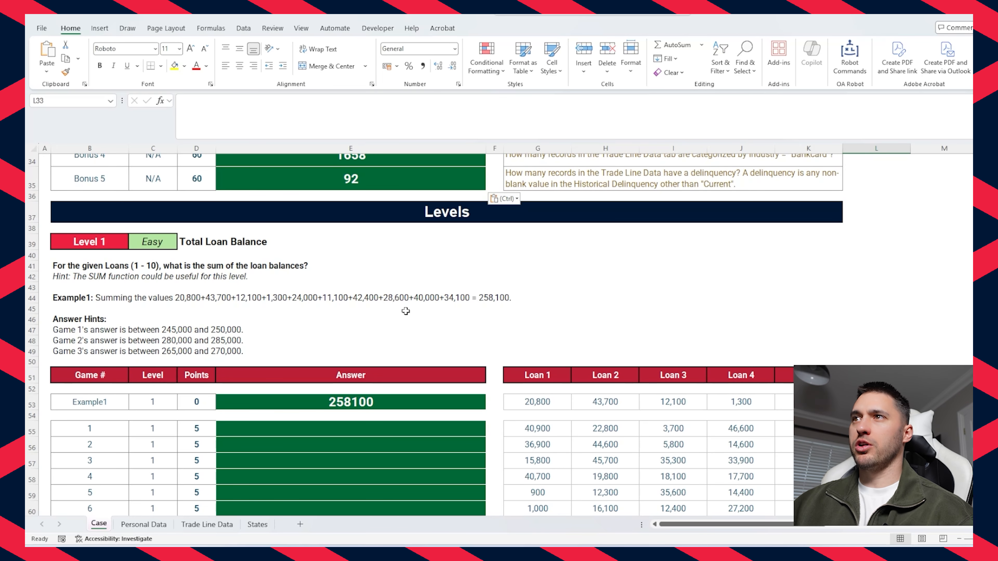
{"action": "scroll", "coordinate": [406, 311], "scroll_direction": "down", "scroll_amount": 1}
{"action": "scroll", "coordinate": [541, 383], "scroll_direction": "right", "scroll_amount": 3}
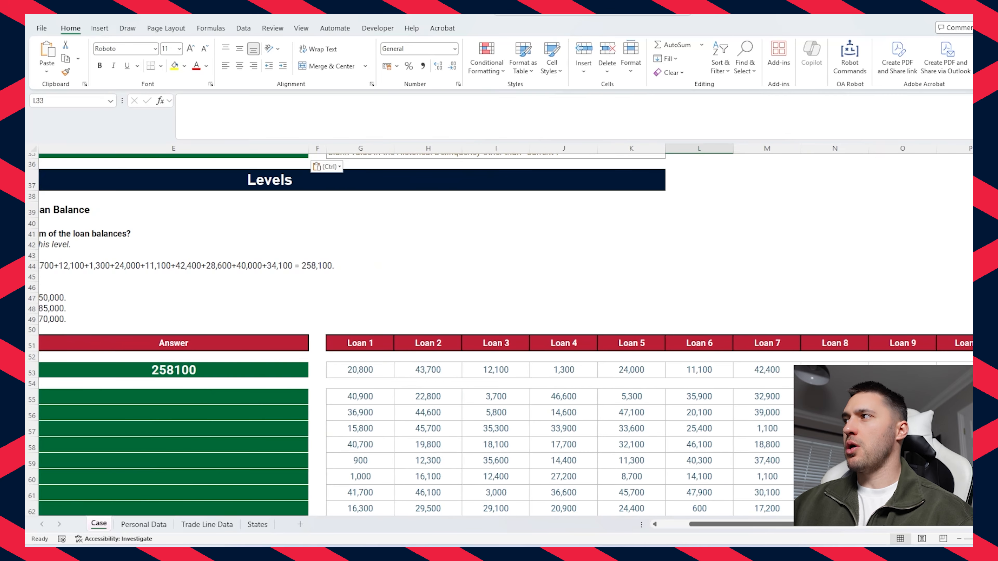
{"action": "scroll", "coordinate": [529, 374], "scroll_direction": "left", "scroll_amount": 3}
{"action": "scroll", "coordinate": [394, 347], "scroll_direction": "down", "scroll_amount": 1}
{"action": "left_click", "coordinate": [388, 333]}
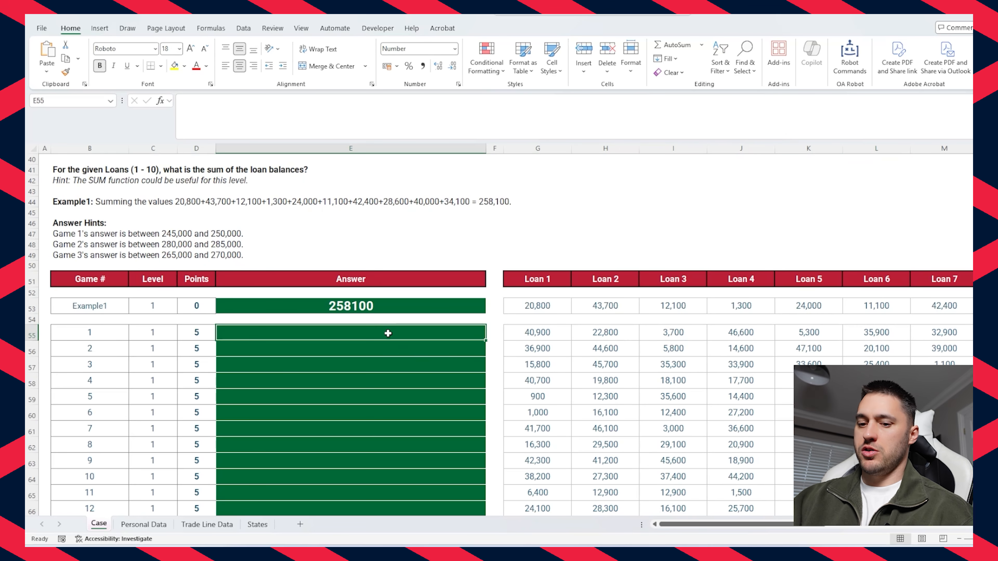
{"action": "type", "text": "=SUM("}
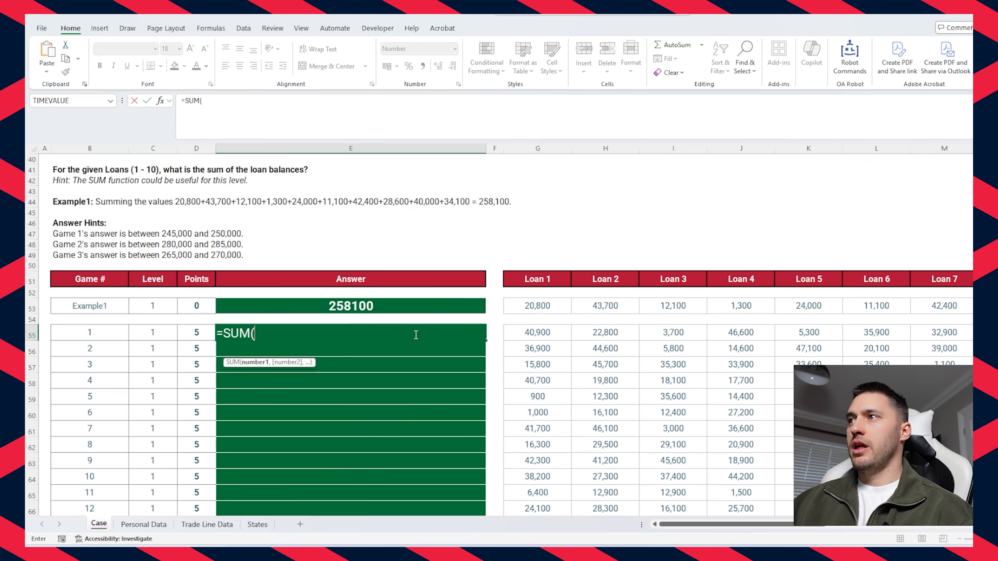
{"action": "left_click", "coordinate": [529, 332]}
{"action": "key", "text": "ctrl+shift+Right"}
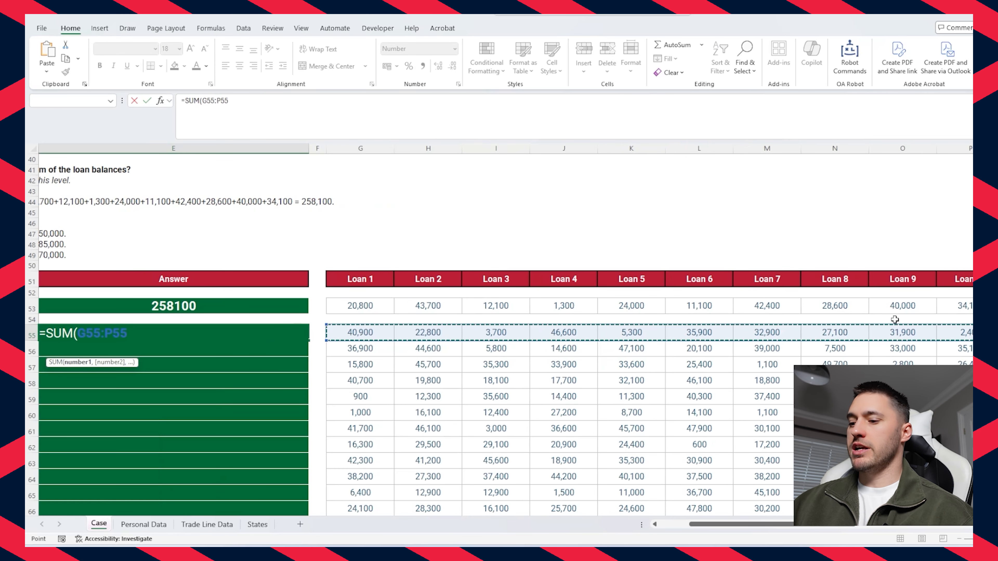
{"action": "key", "text": "Return"}
Fill the Game 1 SUM formula down through the Level 1 answers to Game 20
{"action": "left_click", "coordinate": [302, 332]}
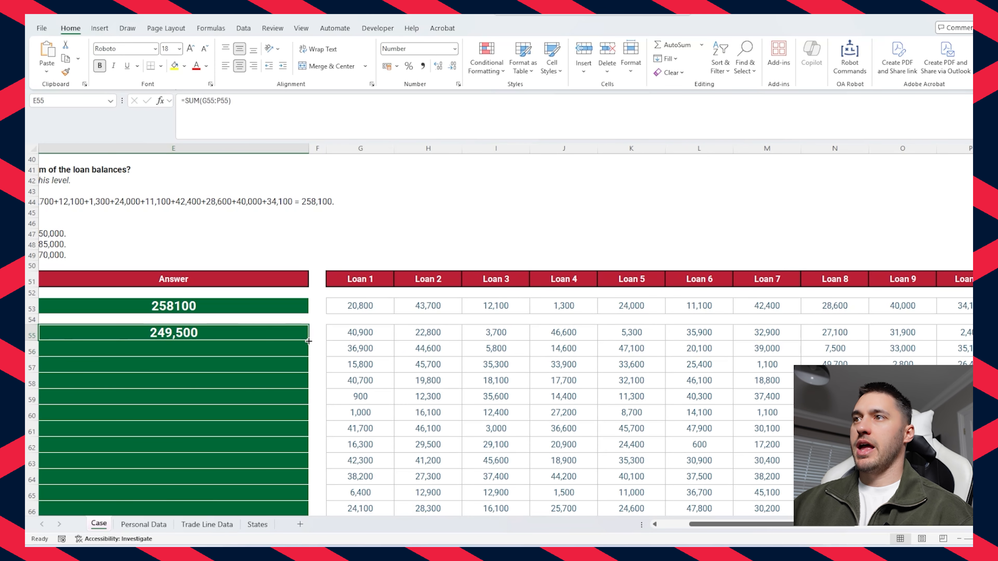
{"action": "double_click", "coordinate": [309, 340]}
{"action": "scroll", "coordinate": [590, 339], "scroll_direction": "down", "scroll_amount": 3}
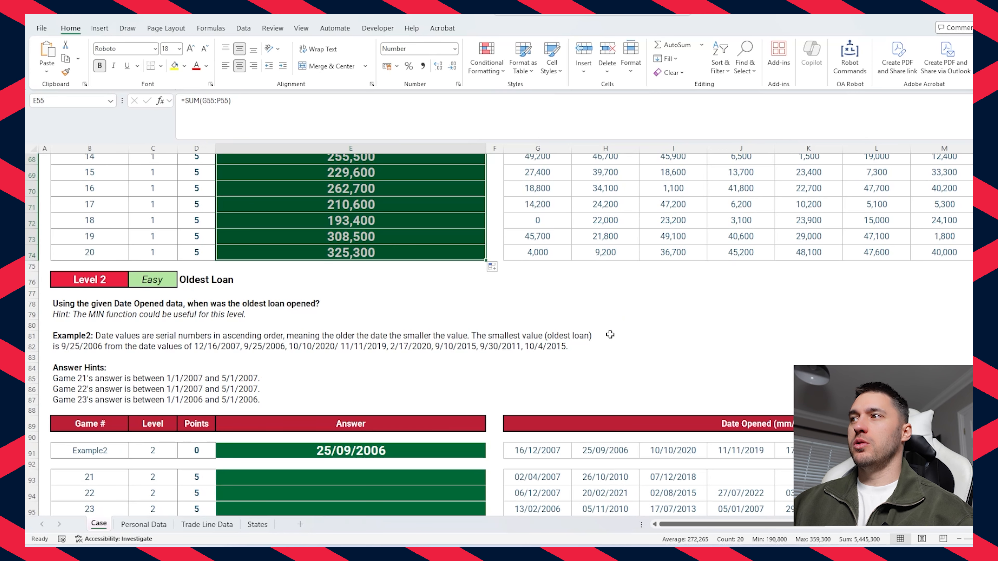
Examine the Level 2 Oldest Loan question, its example and the layout of the Date Opened data
{"action": "left_click", "coordinate": [610, 334]}
{"action": "scroll", "coordinate": [695, 353], "scroll_direction": "down", "scroll_amount": 2}
{"action": "scroll", "coordinate": [692, 367], "scroll_direction": "up", "scroll_amount": 1}
{"action": "scroll", "coordinate": [685, 383], "scroll_direction": "down", "scroll_amount": 1}
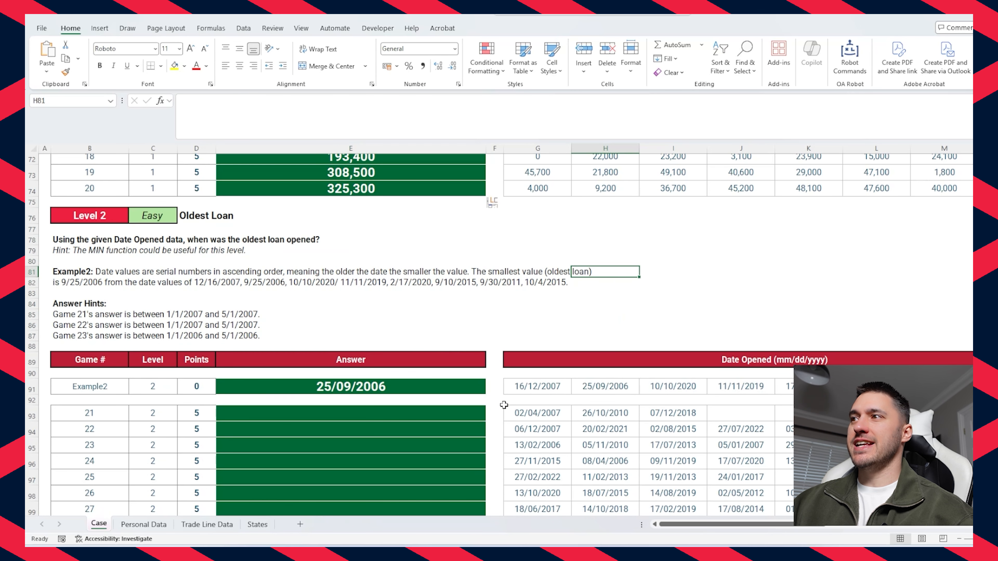
{"action": "left_click", "coordinate": [535, 385]}
{"action": "scroll", "coordinate": [787, 416], "scroll_direction": "right", "scroll_amount": 2}
{"action": "scroll", "coordinate": [550, 346], "scroll_direction": "left", "scroll_amount": 1}
{"action": "scroll", "coordinate": [550, 346], "scroll_direction": "down", "scroll_amount": 2}
{"action": "scroll", "coordinate": [551, 346], "scroll_direction": "left", "scroll_amount": 2}
{"action": "left_click", "coordinate": [552, 347]}
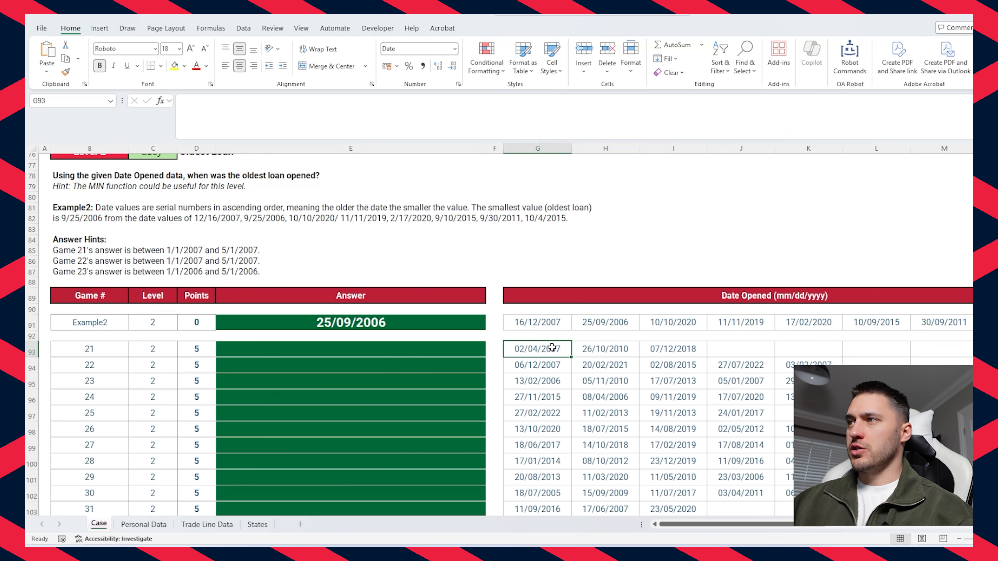
Answer Level 2 Game 21 in E93 with a MIN formula over its Date Opened cells, G93:N93
{"action": "left_click", "coordinate": [352, 352]}
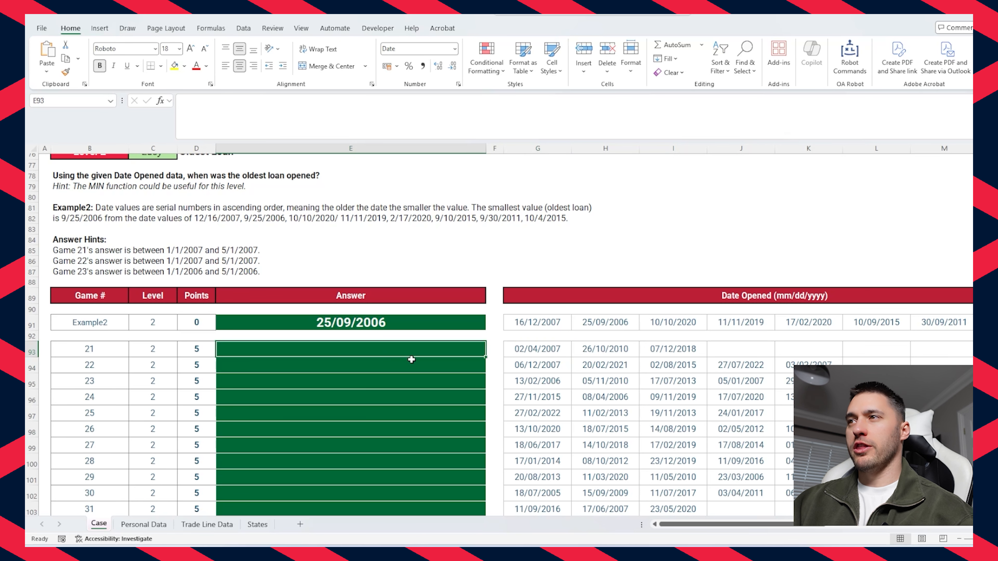
{"action": "type", "text": "=min"}
{"action": "key", "text": "Tab"}
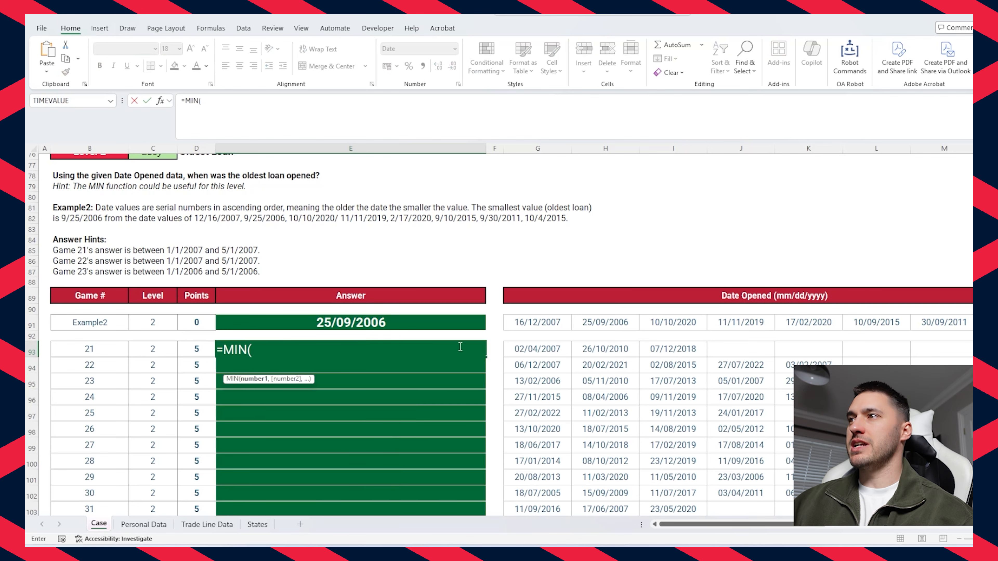
{"action": "left_click_drag", "start_coordinate": [537, 348], "coordinate": [673, 348]}
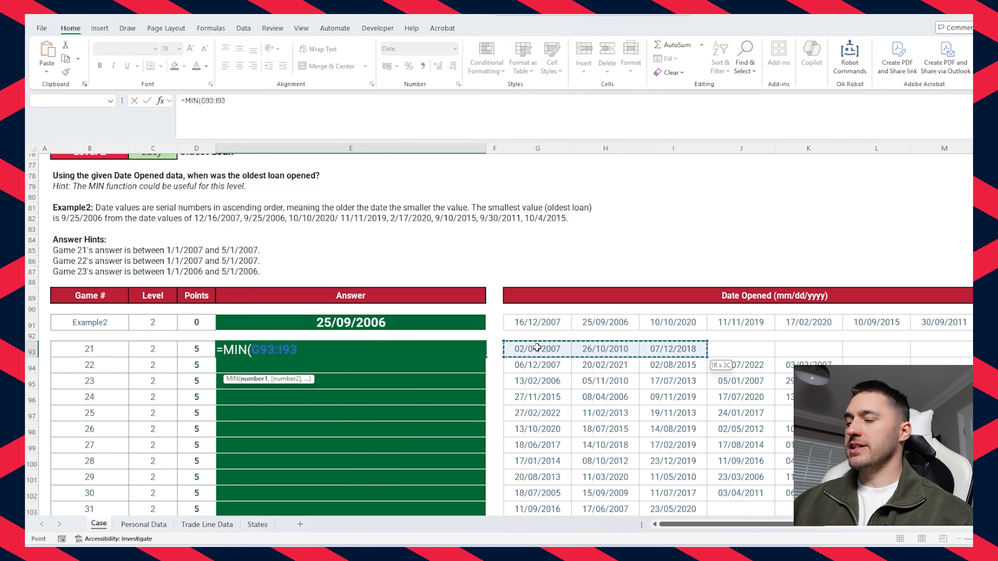
{"action": "key", "text": "Left"}
{"action": "key", "text": "Left"}
{"action": "key", "text": "Right"}
{"action": "key", "text": "Right"}
{"action": "key", "text": "ctrl+shift+Right"}
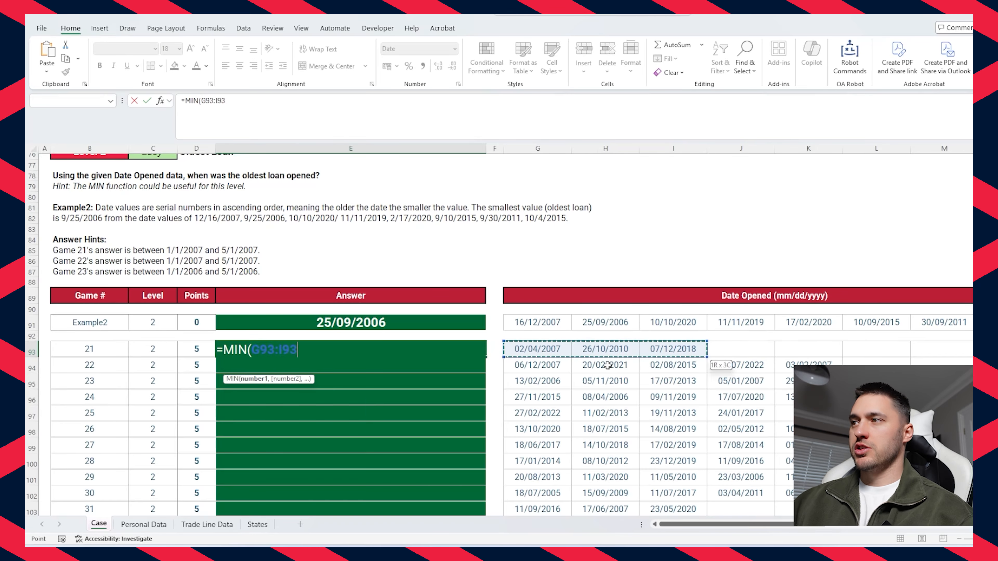
{"action": "scroll", "coordinate": [595, 361], "scroll_direction": "right", "scroll_amount": 3}
{"action": "left_click", "coordinate": [565, 352], "text": "shift"}
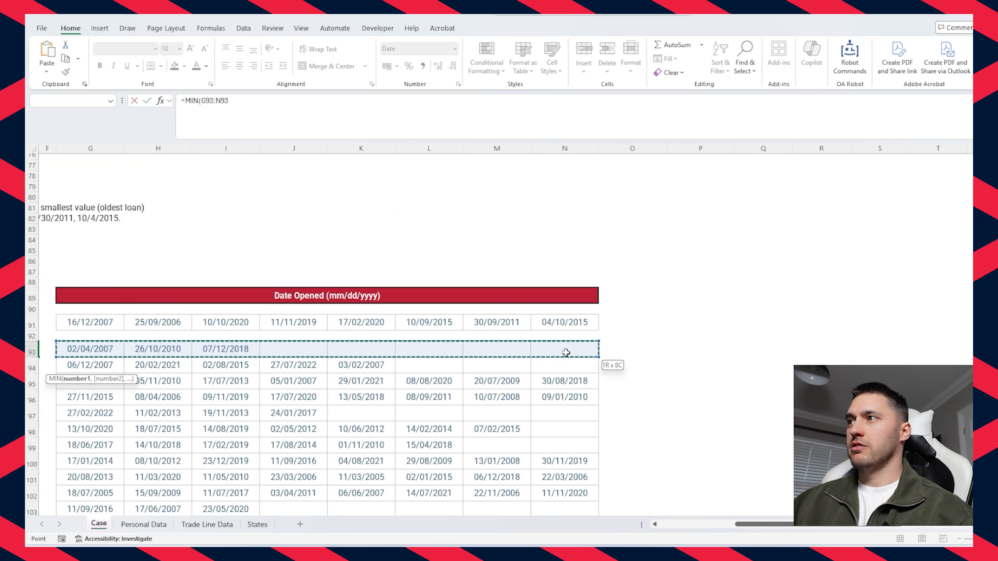
{"action": "scroll", "coordinate": [545, 354], "scroll_direction": "left", "scroll_amount": 4}
{"action": "key", "text": "Return"}
Fill the Game 21 MIN formula down through the remaining Level 2 answers
{"action": "left_click", "coordinate": [471, 349]}
{"action": "double_click", "coordinate": [486, 358]}
{"action": "scroll", "coordinate": [471, 354], "scroll_direction": "down", "scroll_amount": 3}
{"action": "scroll", "coordinate": [456, 292], "scroll_direction": "up", "scroll_amount": 1}
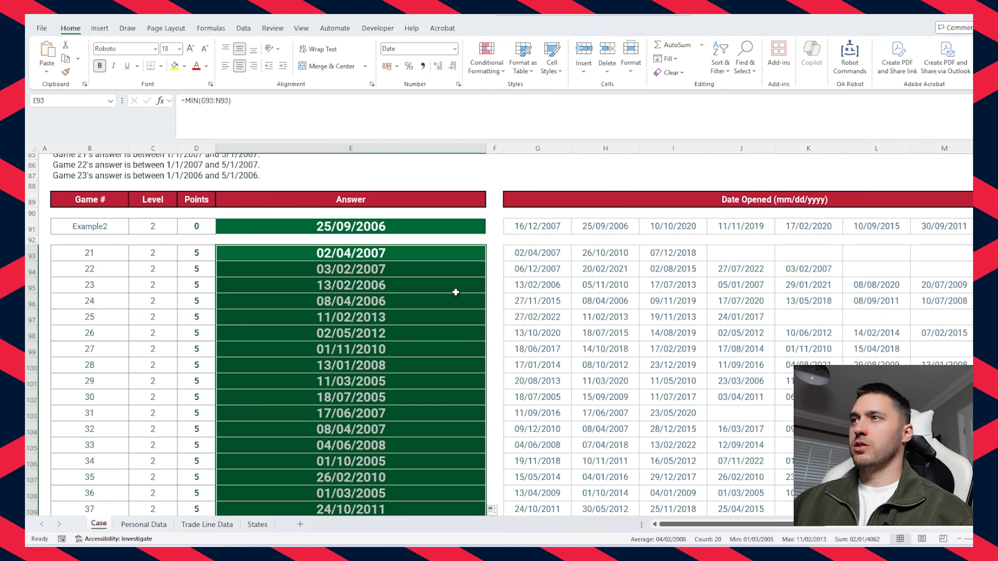
Check the Level 2 answers against their Date Opened cells and read the Level 3 Year of Oldest Credit Line question with its data
{"action": "left_click", "coordinate": [401, 348]}
{"action": "left_click_drag", "start_coordinate": [542, 317], "coordinate": [866, 322]}
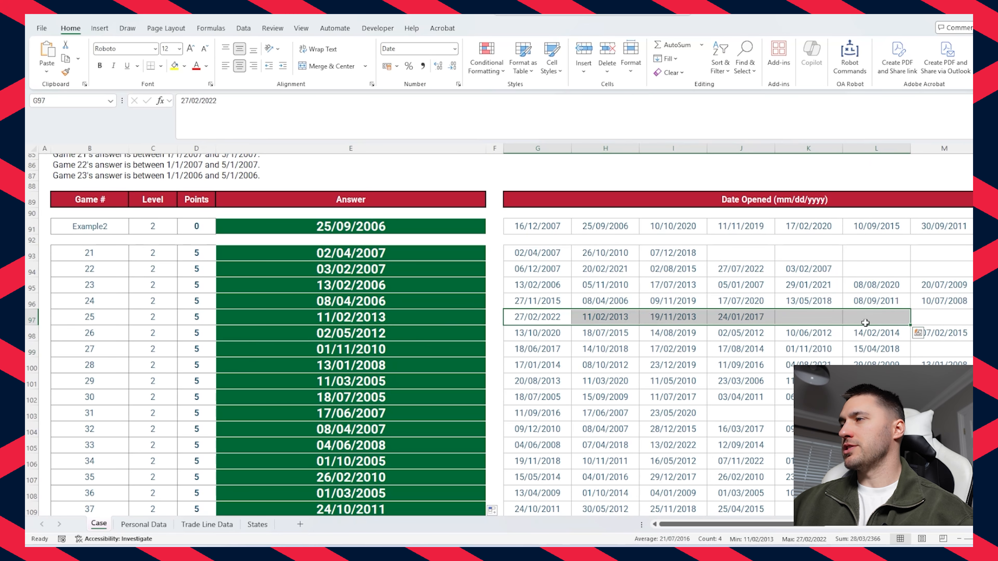
{"action": "left_click", "coordinate": [333, 333]}
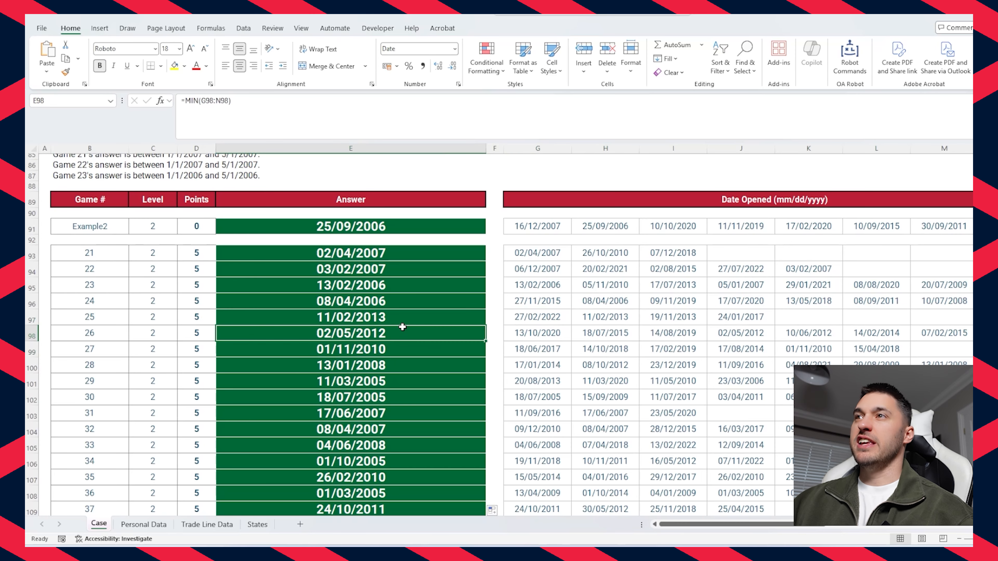
{"action": "scroll", "coordinate": [403, 327], "scroll_direction": "up", "scroll_amount": 1}
{"action": "scroll", "coordinate": [402, 327], "scroll_direction": "down", "scroll_amount": 8}
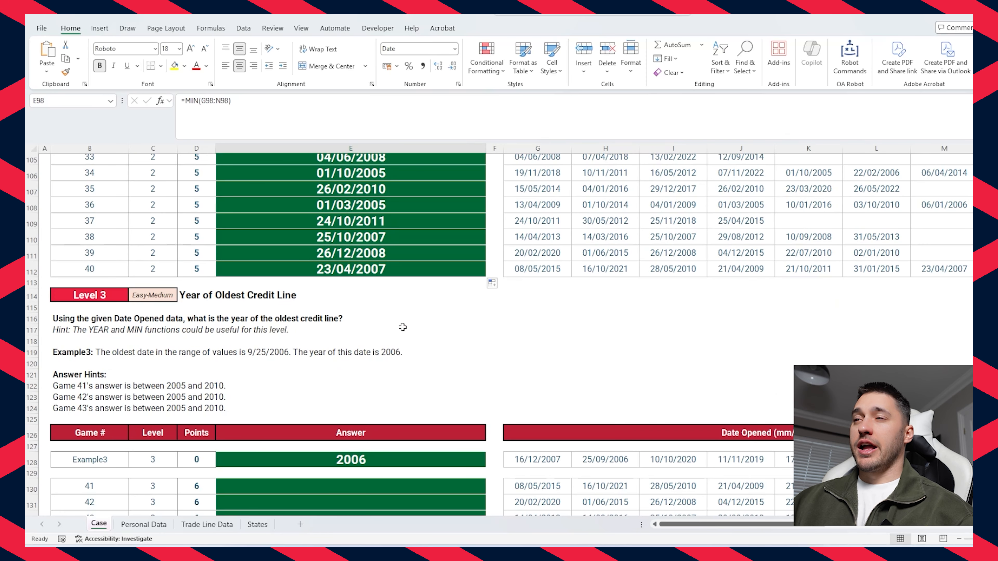
{"action": "scroll", "coordinate": [402, 327], "scroll_direction": "down", "scroll_amount": 4}
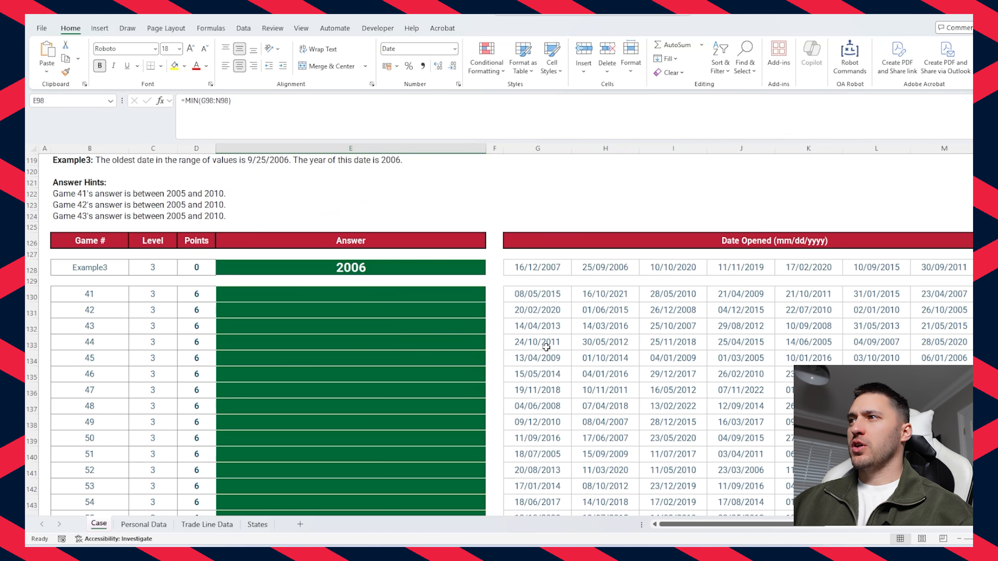
{"action": "left_click", "coordinate": [547, 292]}
{"action": "left_click", "coordinate": [631, 292]}
{"action": "left_click", "coordinate": [663, 295]}
Enter a MIN formula for Level 3 Game 41 in E130 over its Date Opened cells, G130:N130
{"action": "left_click", "coordinate": [393, 300]}
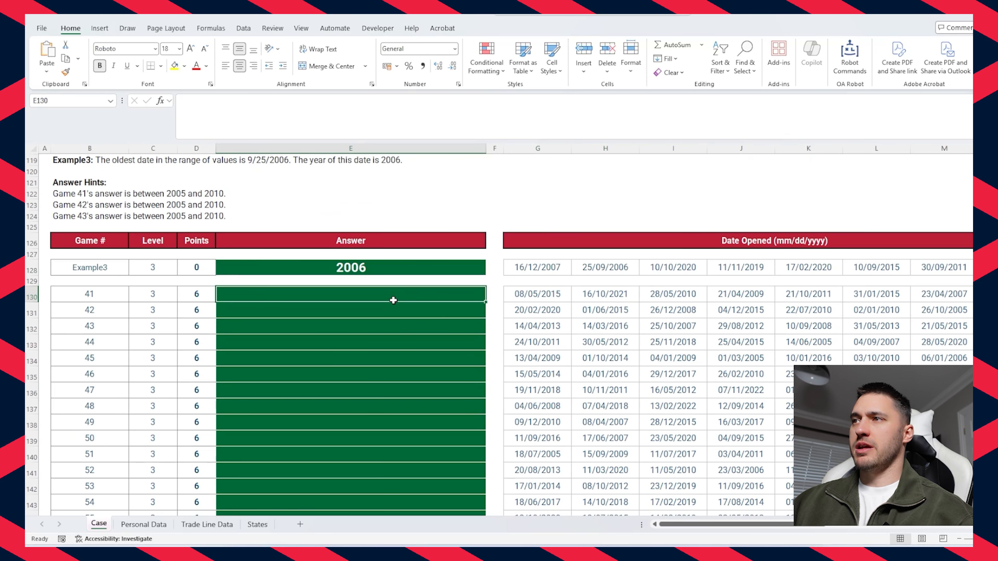
{"action": "type", "text": "=min"}
{"action": "key", "text": "Tab"}
{"action": "left_click", "coordinate": [519, 293]}
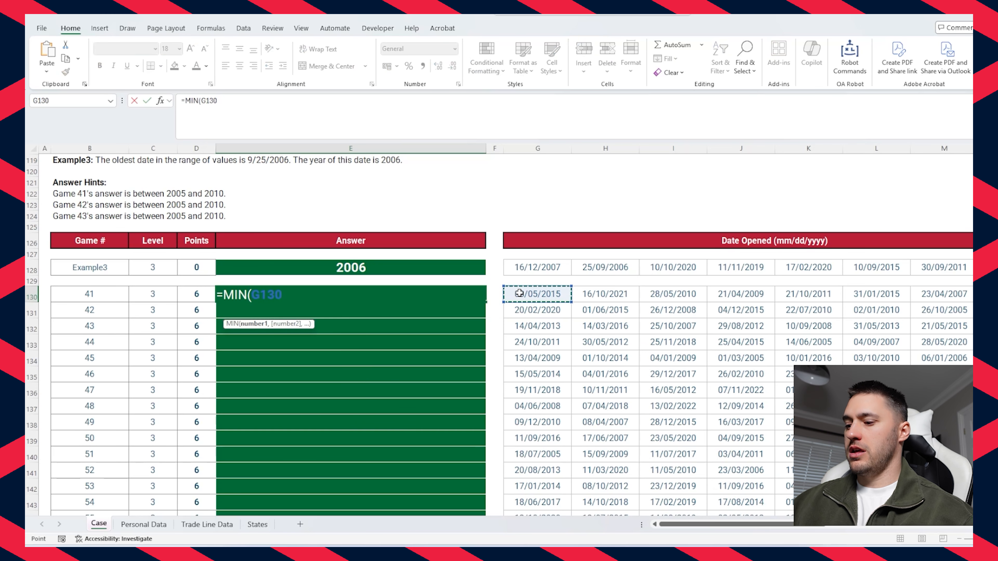
{"action": "key", "text": "ctrl+shift+Right"}
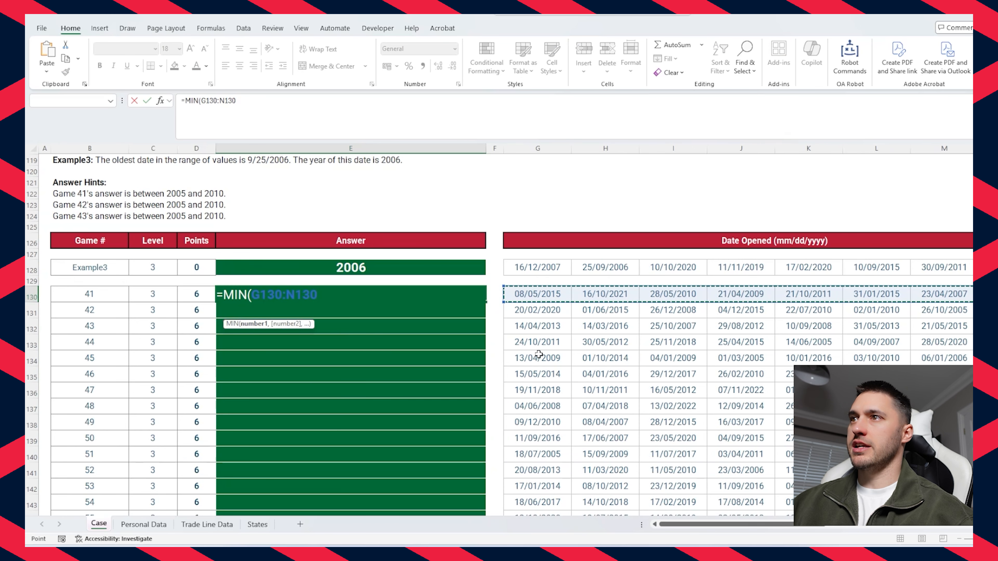
{"action": "key", "text": "Return"}
Wrap the Game 41 MIN formula in E130 in a YEAR function
{"action": "left_click", "coordinate": [372, 298]}
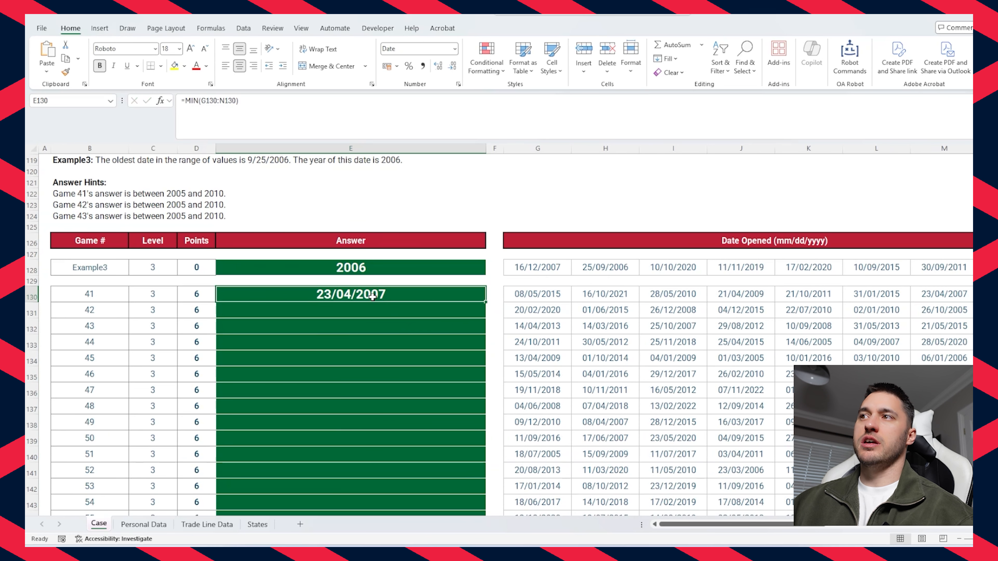
{"action": "left_click", "coordinate": [187, 101]}
{"action": "type", "text": "year"}
{"action": "key", "text": "Tab"}
{"action": "type", "text": ")"}
{"action": "key", "text": "Return"}
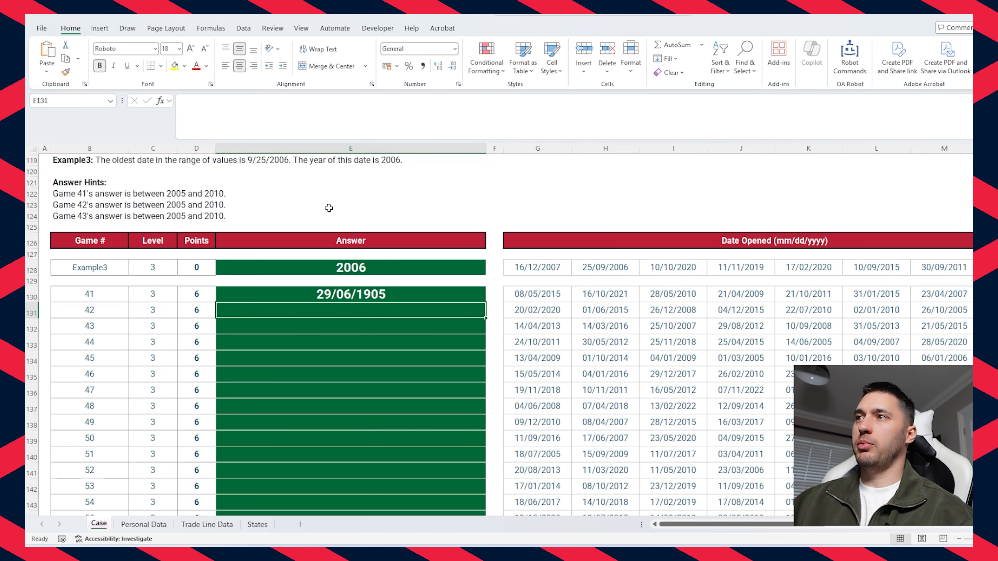
Set the number format of the Game 41 answer in E130 to General
{"action": "left_click", "coordinate": [354, 293]}
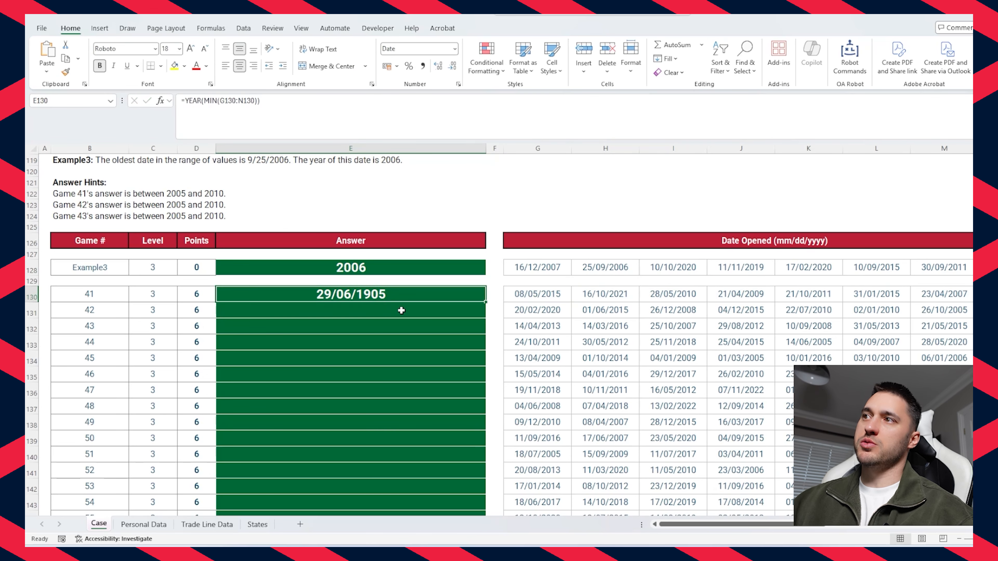
{"action": "left_click", "coordinate": [456, 54]}
{"action": "left_click", "coordinate": [455, 54]}
{"action": "left_click", "coordinate": [455, 54]}
{"action": "left_click", "coordinate": [425, 69]}
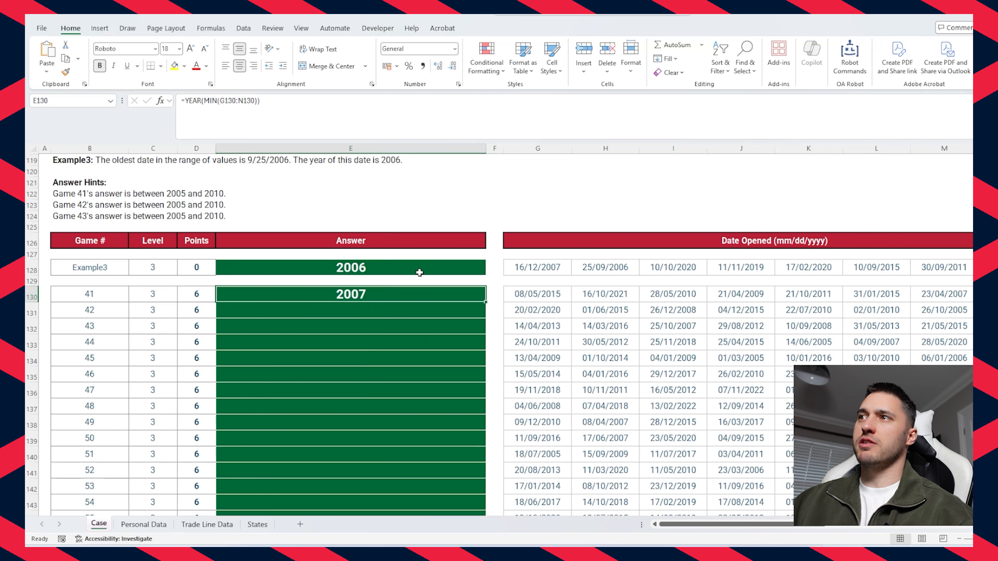
Fill the Game 41 formula down through the remaining Level 3 answers and check the cell references in a few of them
{"action": "double_click", "coordinate": [486, 301]}
{"action": "scroll", "coordinate": [350, 327], "scroll_direction": "down", "scroll_amount": 1}
{"action": "double_click", "coordinate": [350, 328]}
{"action": "key", "text": "Escape"}
{"action": "double_click", "coordinate": [390, 391]}
{"action": "key", "text": "Escape"}
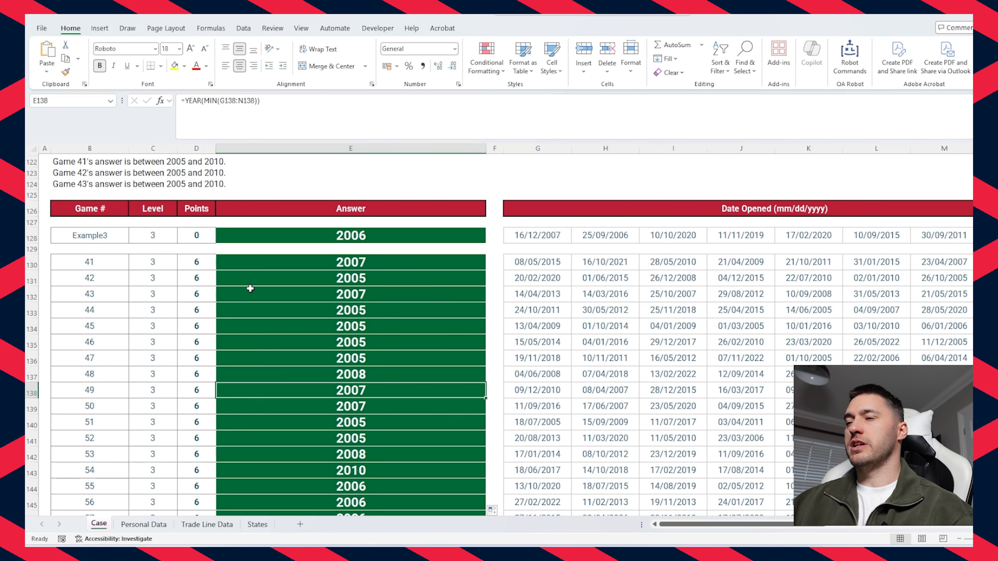
Examine the Level 4 Name and Address question, its example answer and the Consumer Name and Consumer Address data
{"action": "scroll", "coordinate": [374, 306], "scroll_direction": "down", "scroll_amount": 1}
{"action": "scroll", "coordinate": [434, 338], "scroll_direction": "down", "scroll_amount": 8}
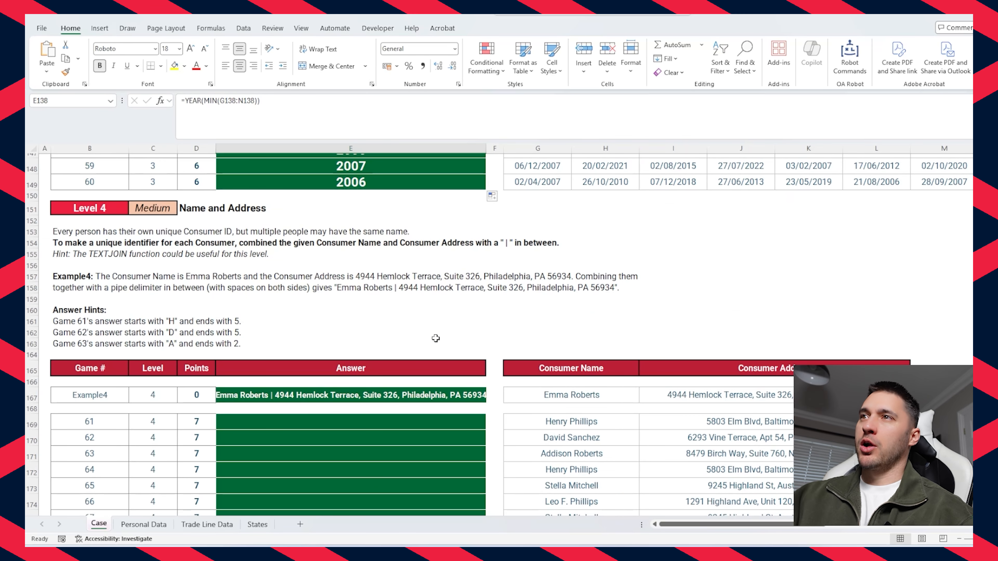
{"action": "scroll", "coordinate": [435, 336], "scroll_direction": "down", "scroll_amount": 1}
{"action": "scroll", "coordinate": [436, 337], "scroll_direction": "down", "scroll_amount": 1}
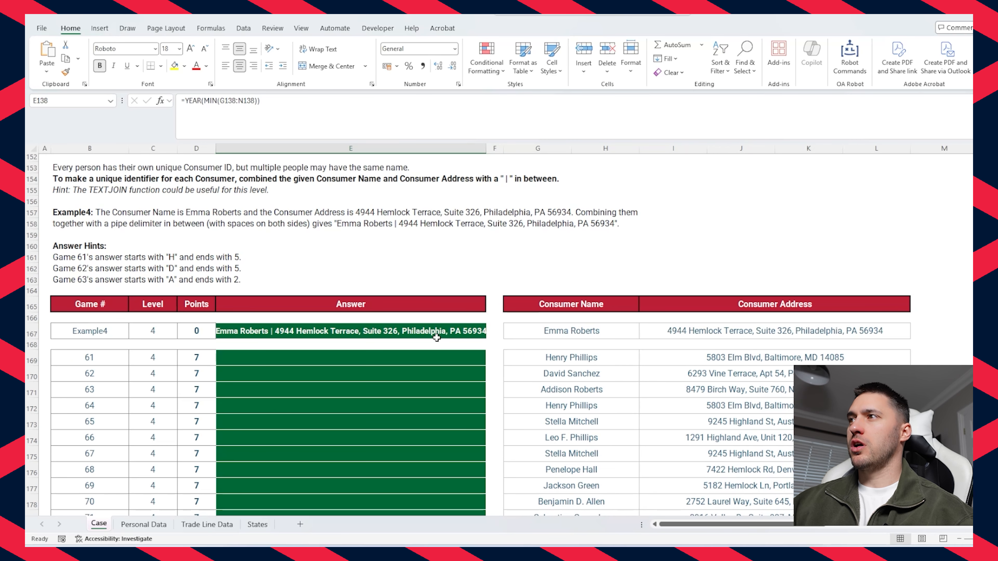
{"action": "left_click", "coordinate": [522, 330]}
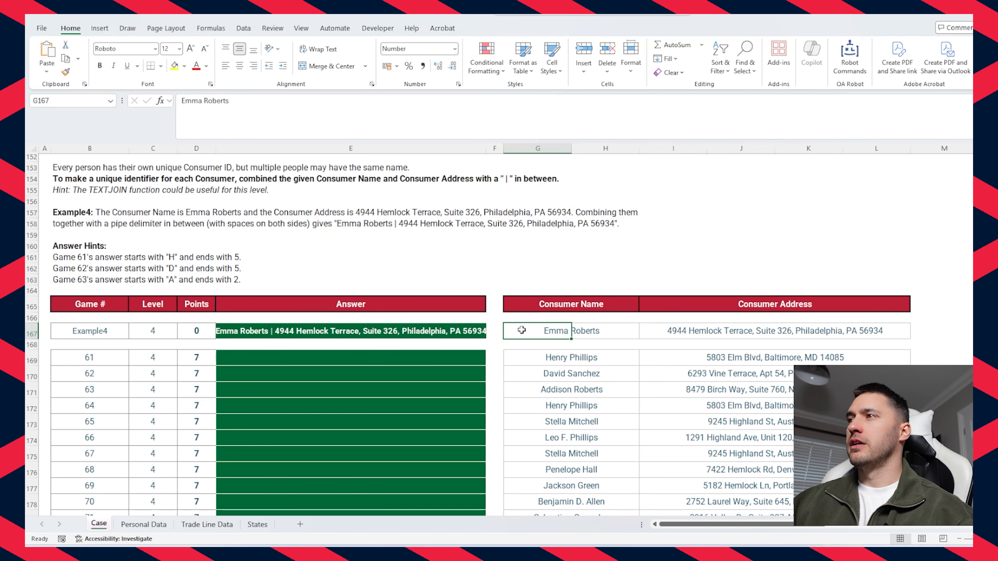
{"action": "left_click", "coordinate": [658, 331]}
{"action": "left_click", "coordinate": [269, 334]}
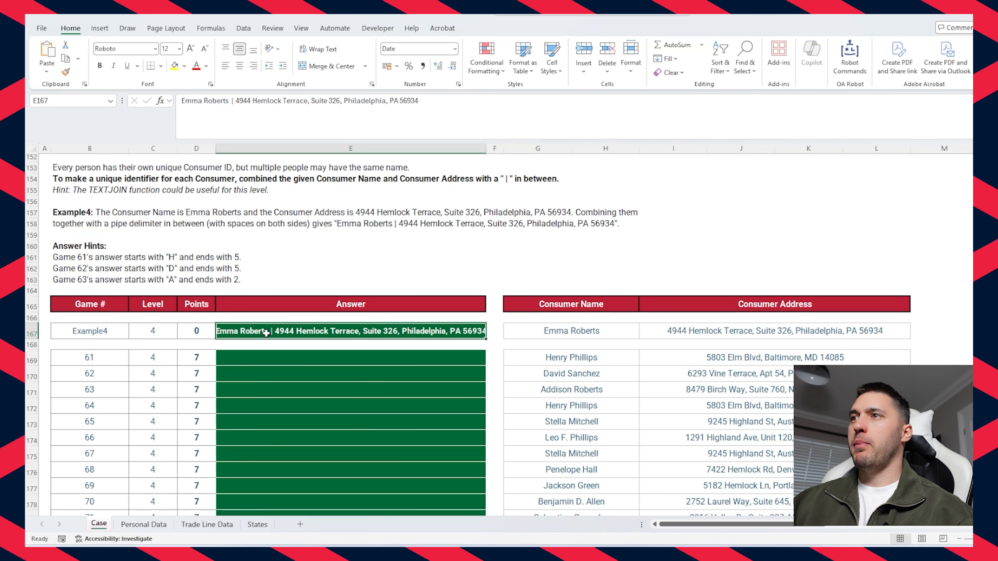
Answer Level 4 Game 61 in E169 with =G169&" | "&I169 and fill the formula down through the Level 4 answers
{"action": "left_click", "coordinate": [341, 361]}
{"action": "scroll", "coordinate": [399, 387], "scroll_direction": "down", "scroll_amount": 2}
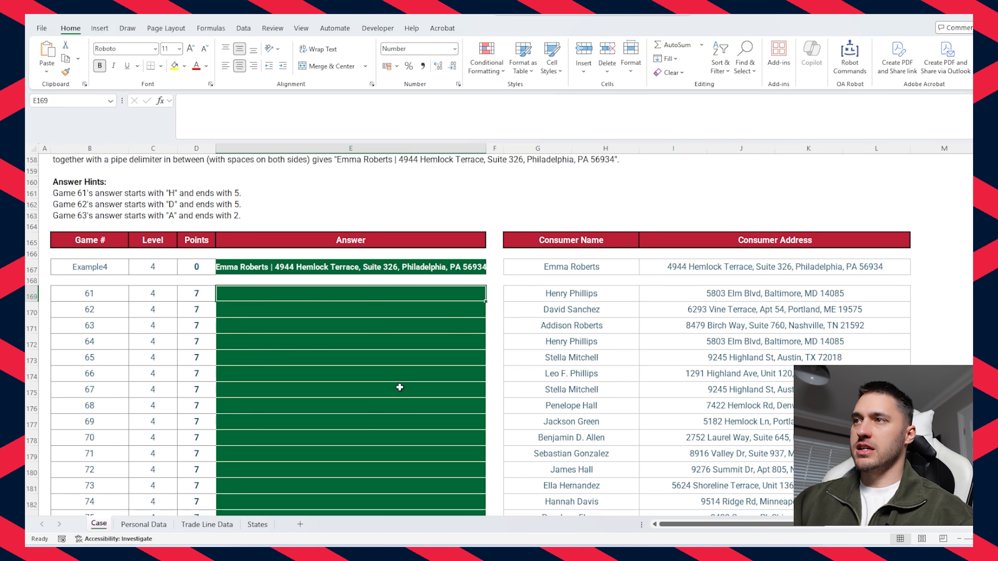
{"action": "type", "text": "="}
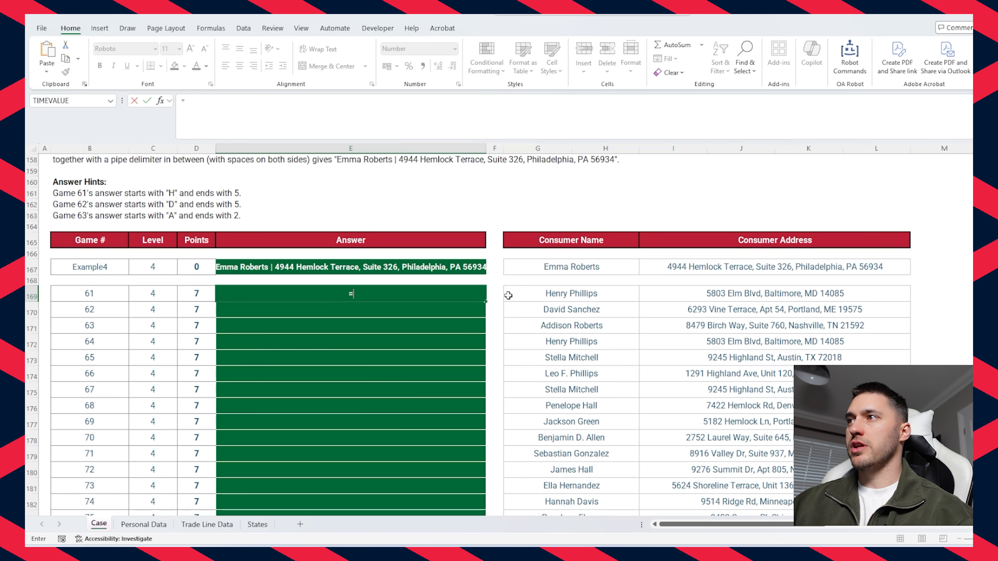
{"action": "left_click", "coordinate": [510, 296]}
{"action": "type", "text": "&\" |"}
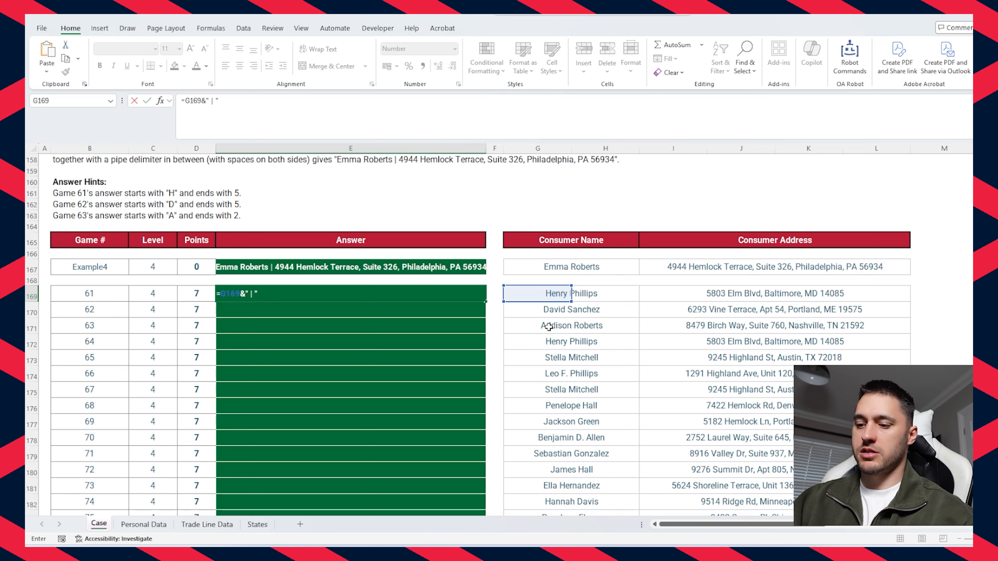
{"action": "type", "text": "\"&"}
{"action": "left_click", "coordinate": [653, 293]}
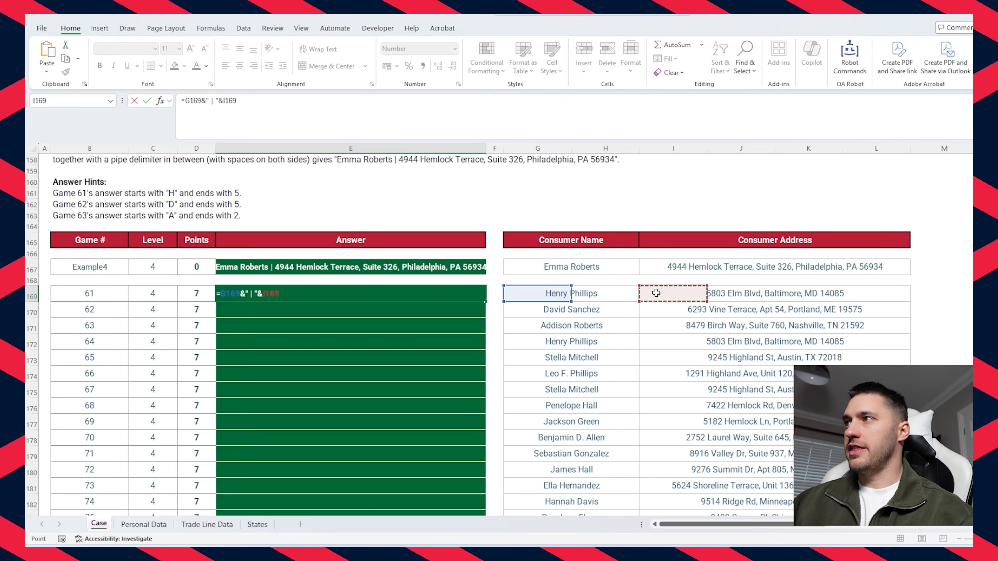
{"action": "key", "text": "Return"}
{"action": "left_click", "coordinate": [446, 295]}
{"action": "double_click", "coordinate": [485, 301]}
Replace the Game 61 formula in E169 with =TEXTJOIN(" | ",TRUE,G169,I169) and fill it down through Game 80
{"action": "left_click", "coordinate": [405, 294]}
{"action": "left_click_drag", "start_coordinate": [248, 106], "coordinate": [181, 101]}
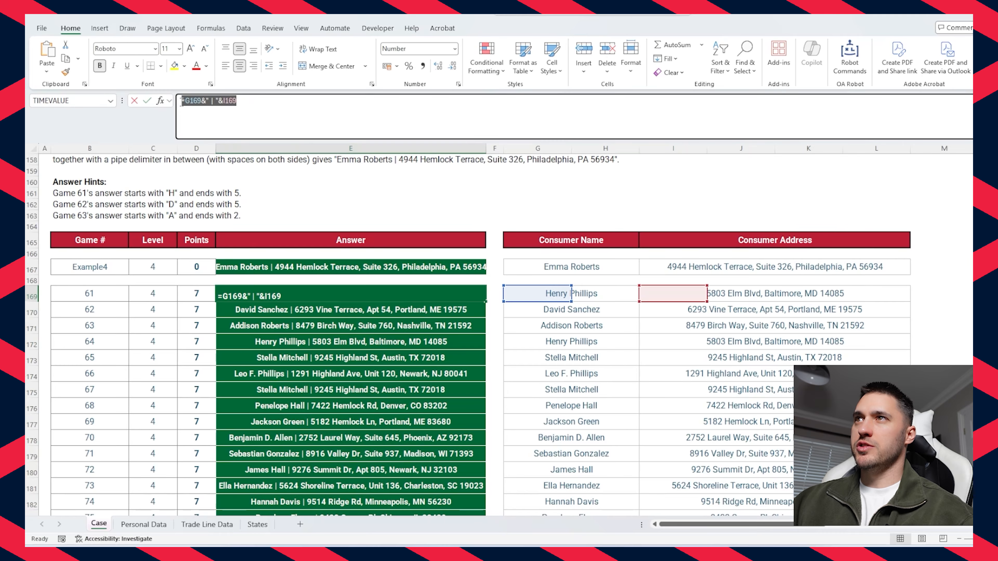
{"action": "type", "text": "TEXTJOIN("}
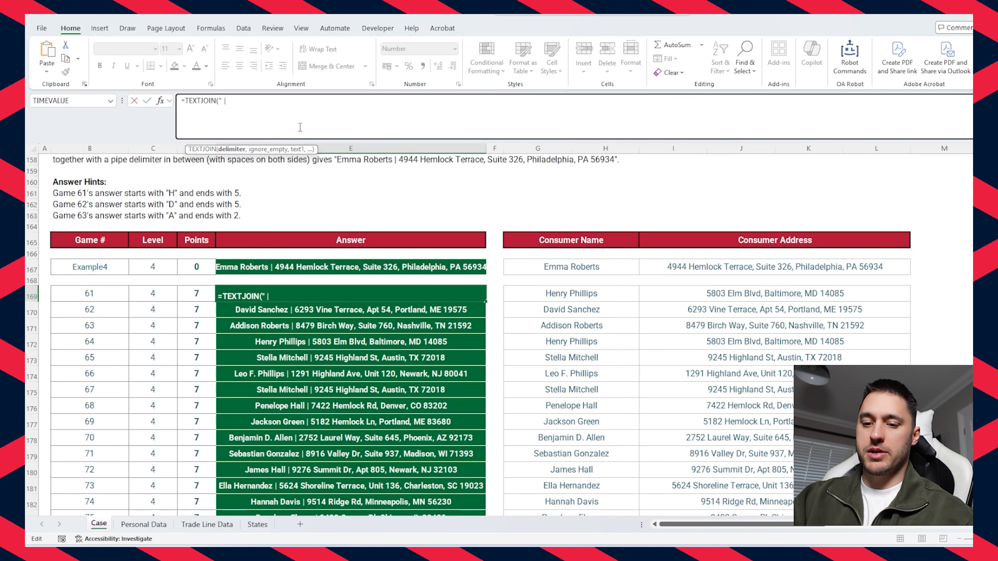
{"action": "type", "text": "\" | \","}
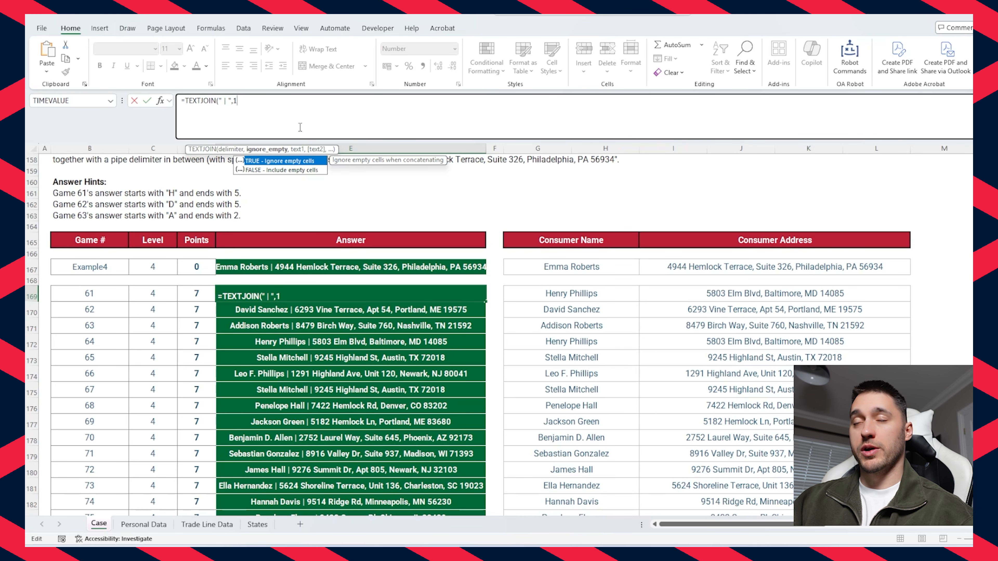
{"action": "type", "text": "TRUE,"}
{"action": "left_click", "coordinate": [507, 294]}
{"action": "type", "text": ","}
{"action": "left_click", "coordinate": [653, 295]}
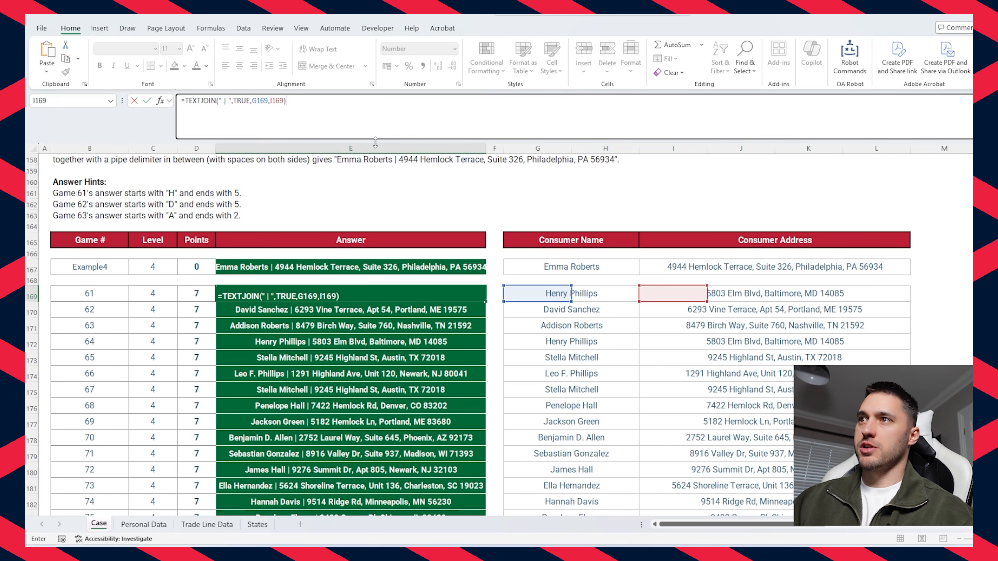
{"action": "key", "text": "ctrl+Return"}
{"action": "double_click", "coordinate": [486, 301]}
Examine the Level 5 Consumer Address question, its example answer and the given Consumer ID cells
{"action": "scroll", "coordinate": [480, 354], "scroll_direction": "down", "scroll_amount": 8}
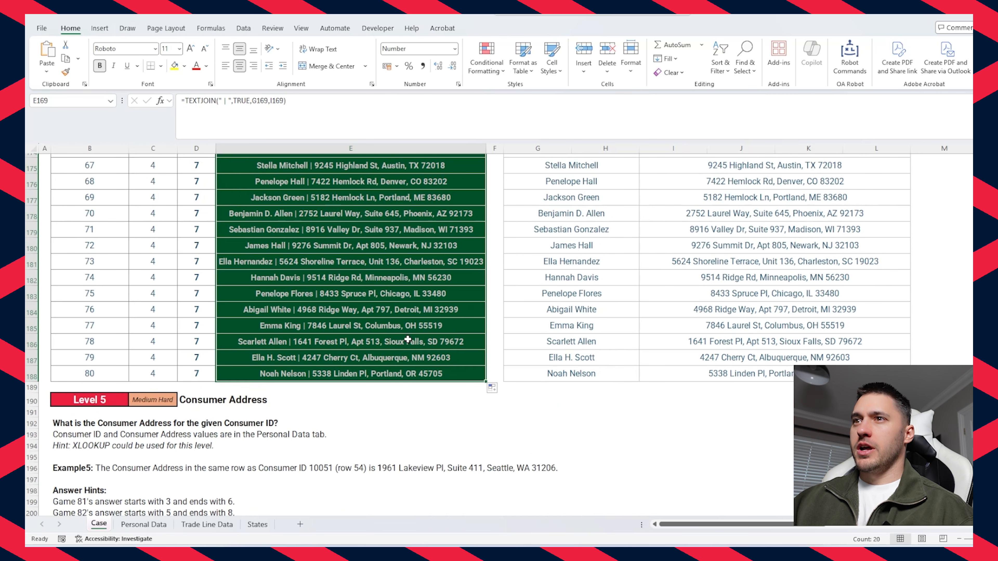
{"action": "left_click", "coordinate": [412, 376]}
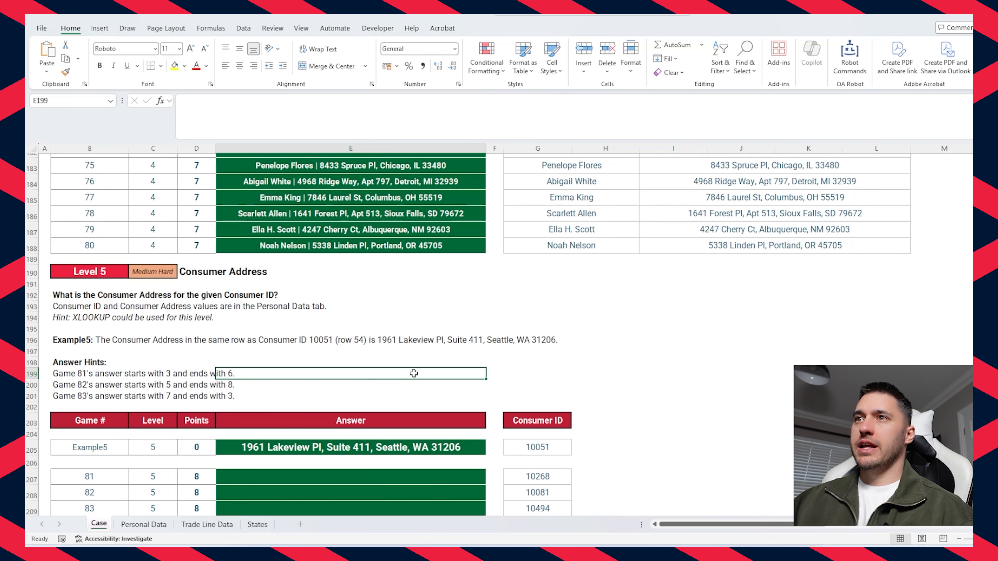
{"action": "scroll", "coordinate": [412, 373], "scroll_direction": "down", "scroll_amount": 2}
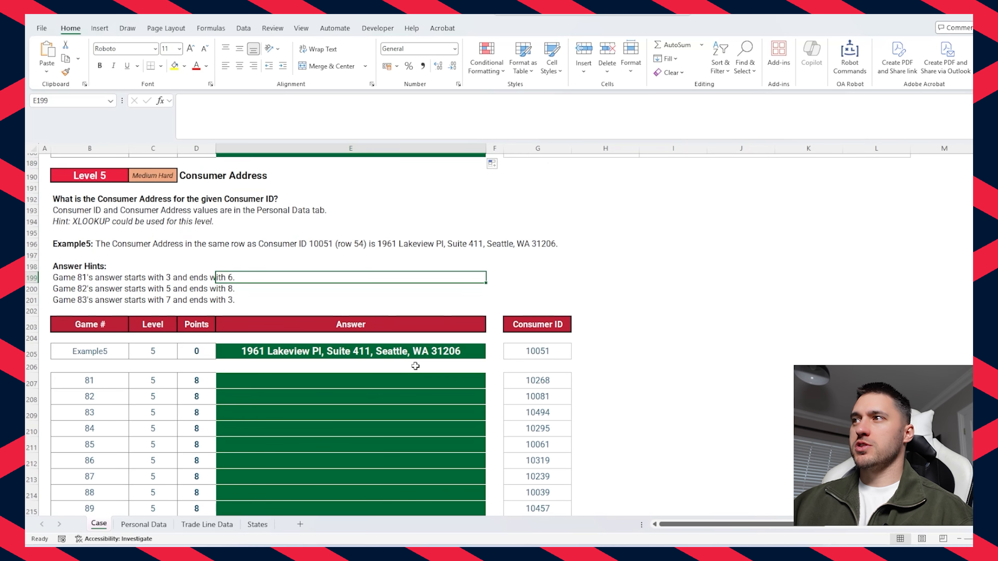
{"action": "left_click", "coordinate": [523, 354]}
{"action": "left_click", "coordinate": [371, 351]}
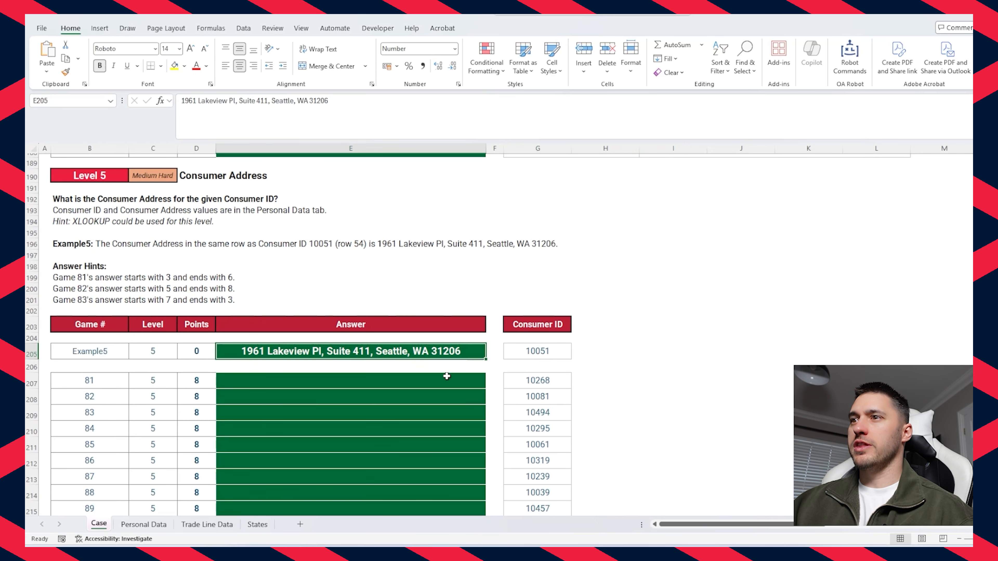
{"action": "scroll", "coordinate": [432, 374], "scroll_direction": "down", "scroll_amount": 1}
{"action": "left_click", "coordinate": [529, 351]}
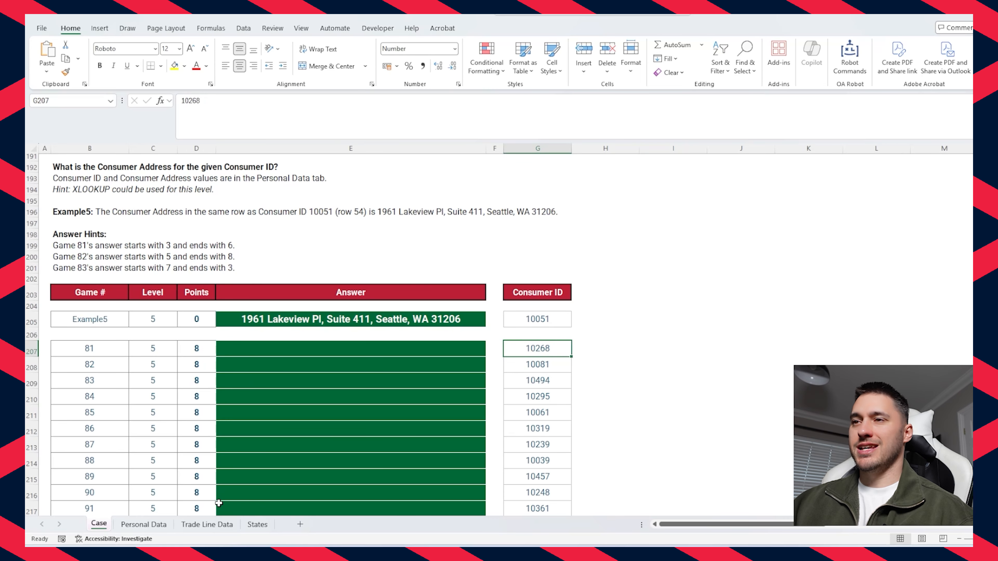
Examine the Consumer ID and Consumer Address columns on the Personal Data sheet, back up to the first records
{"action": "left_click", "coordinate": [143, 525]}
{"action": "left_click", "coordinate": [94, 180]}
{"action": "scroll", "coordinate": [95, 228], "scroll_direction": "up", "scroll_amount": 20}
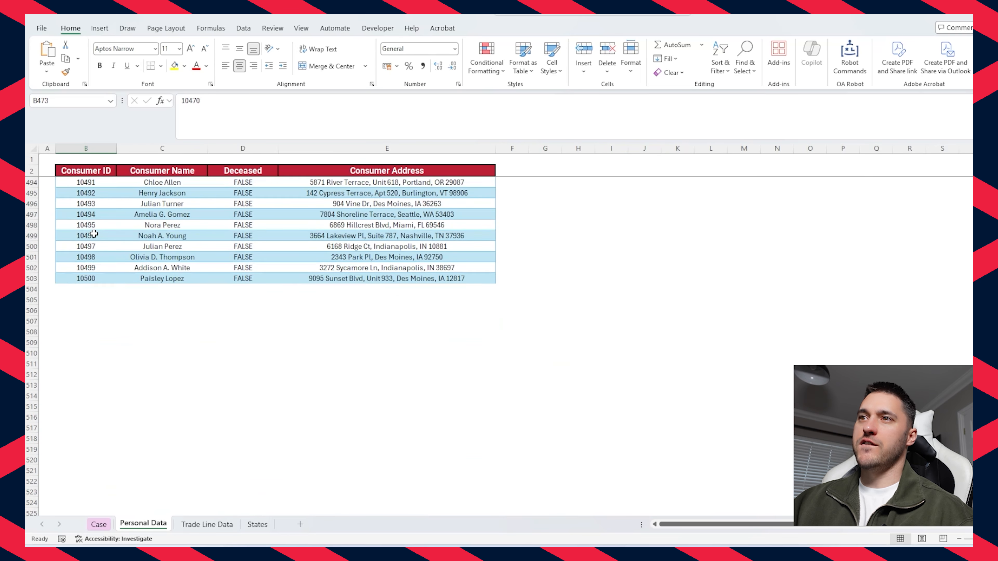
{"action": "left_click", "coordinate": [421, 222]}
{"action": "scroll", "coordinate": [417, 248], "scroll_direction": "up", "scroll_amount": 20}
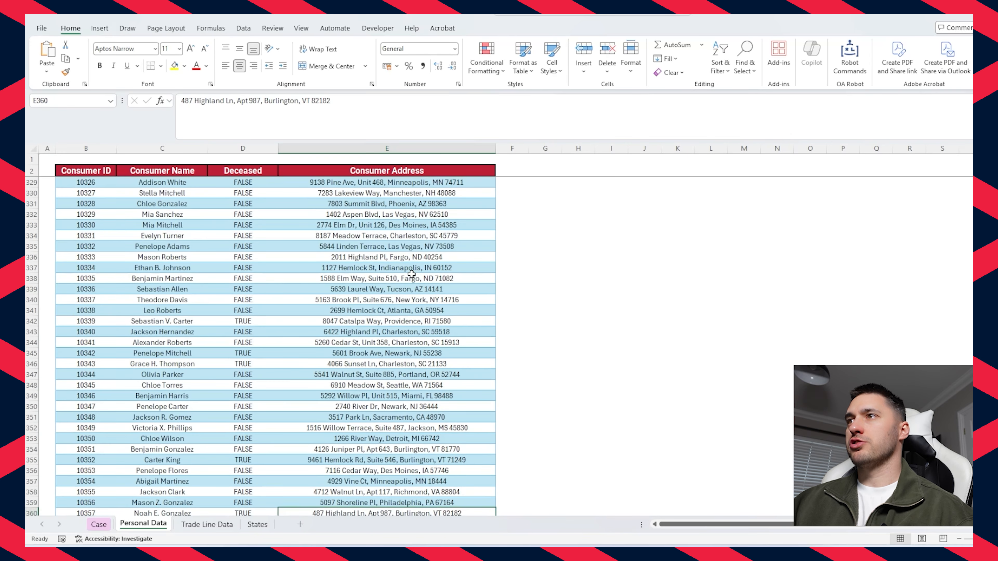
{"action": "scroll", "coordinate": [259, 346], "scroll_direction": "up", "scroll_amount": 20}
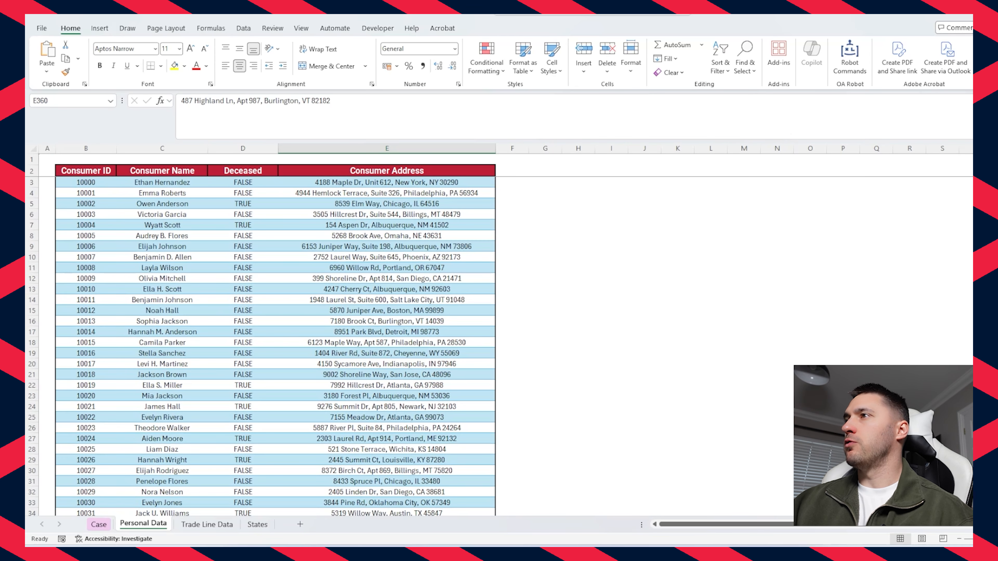
Answer Level 5 Game 81 in E207 with =XLOOKUP(G207,'Personal Data'!B:B,'Personal Data'!E:E) and fill the formula down through Game 100
{"action": "left_click", "coordinate": [99, 524]}
{"action": "left_click", "coordinate": [330, 350]}
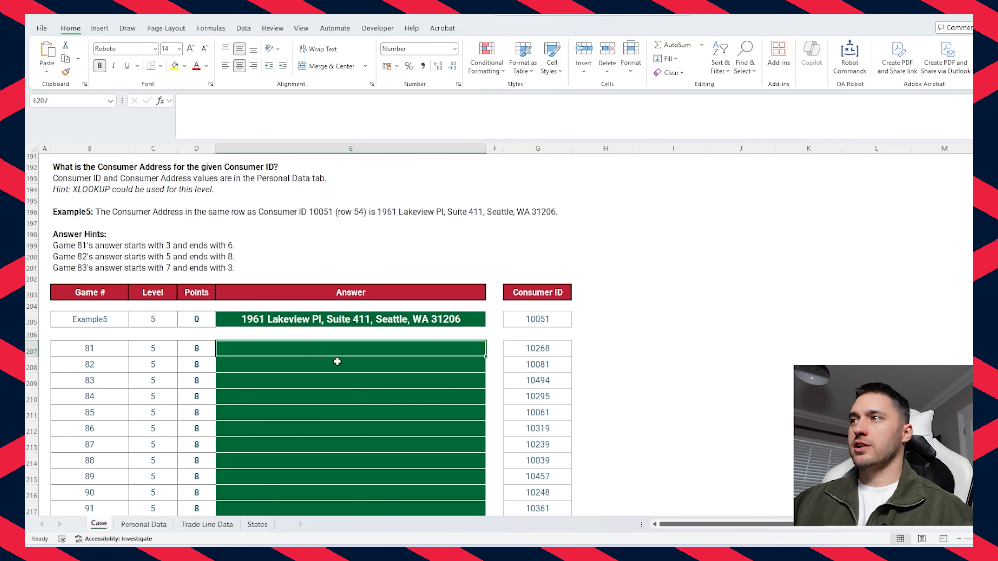
{"action": "type", "text": "=XL"}
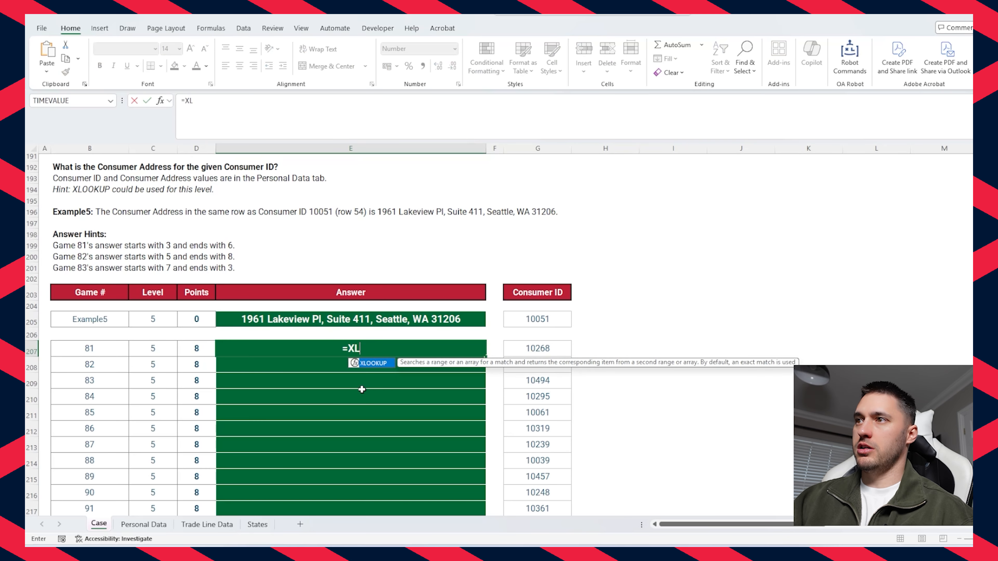
{"action": "key", "text": "Tab"}
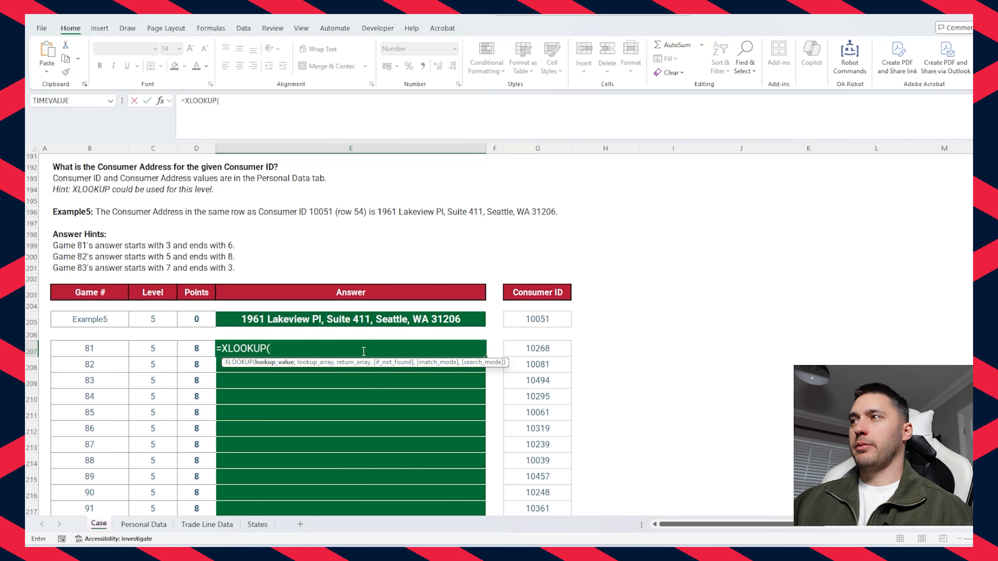
{"action": "left_click", "coordinate": [549, 350]}
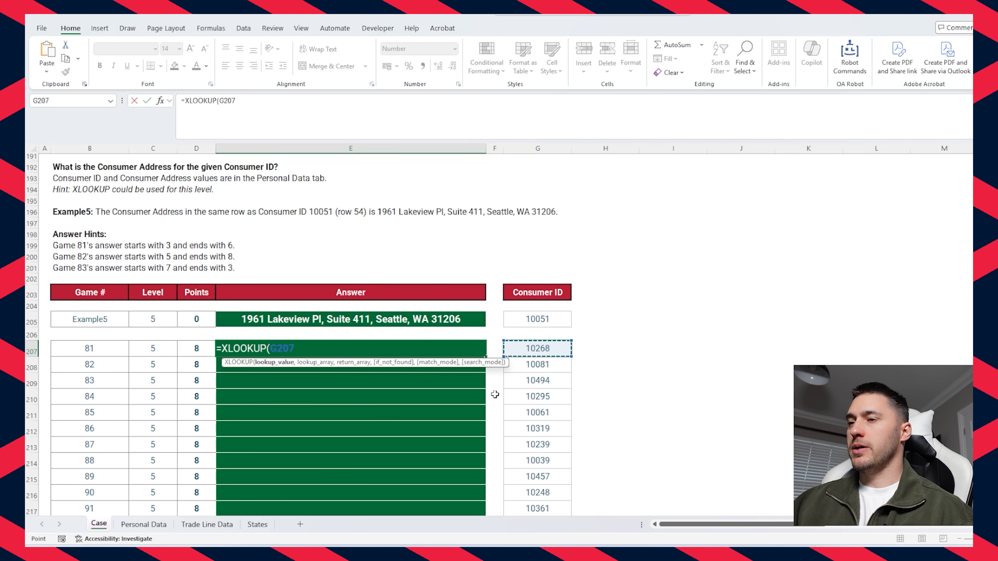
{"action": "type", "text": ","}
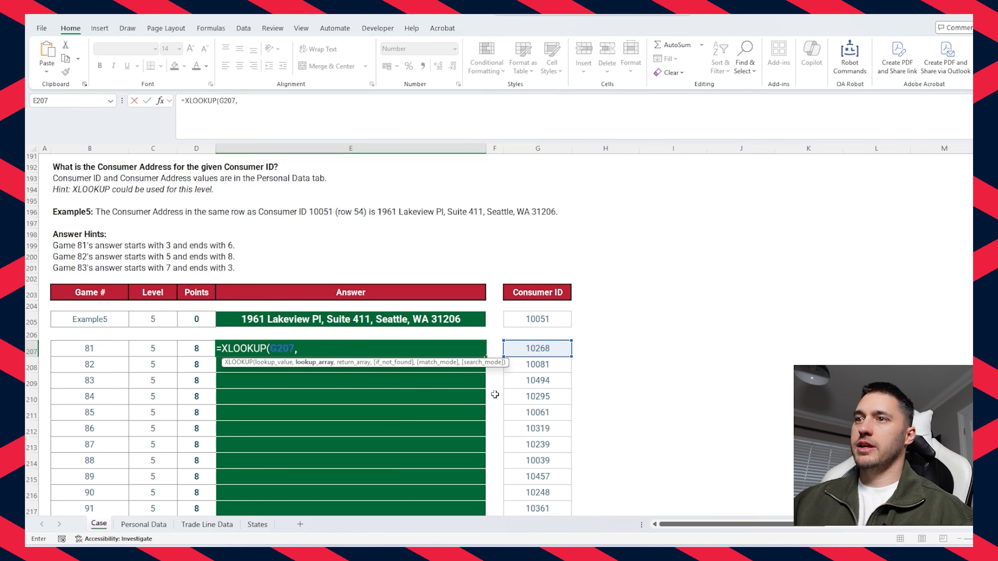
{"action": "left_click", "coordinate": [143, 525]}
{"action": "left_click", "coordinate": [91, 149]}
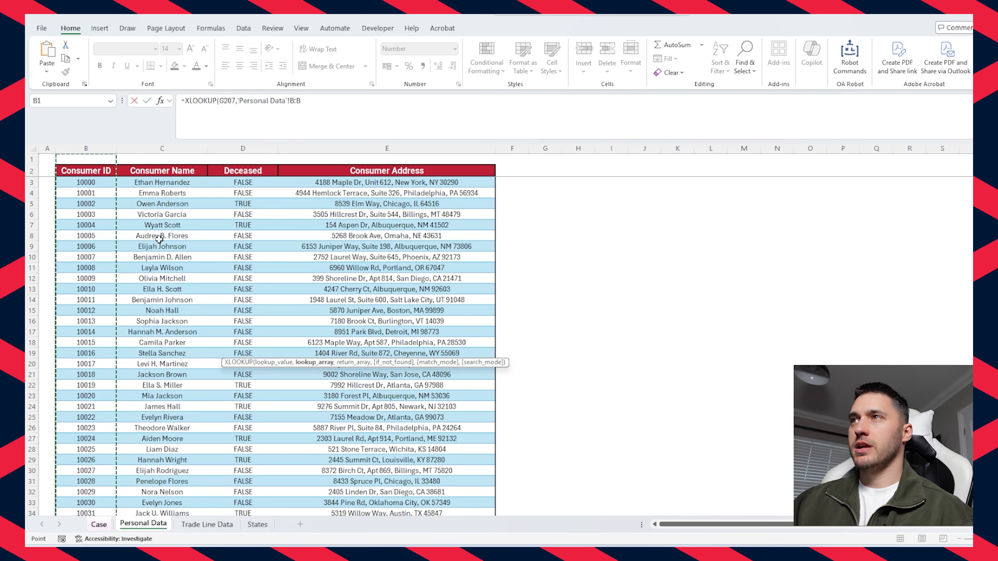
{"action": "type", "text": ","}
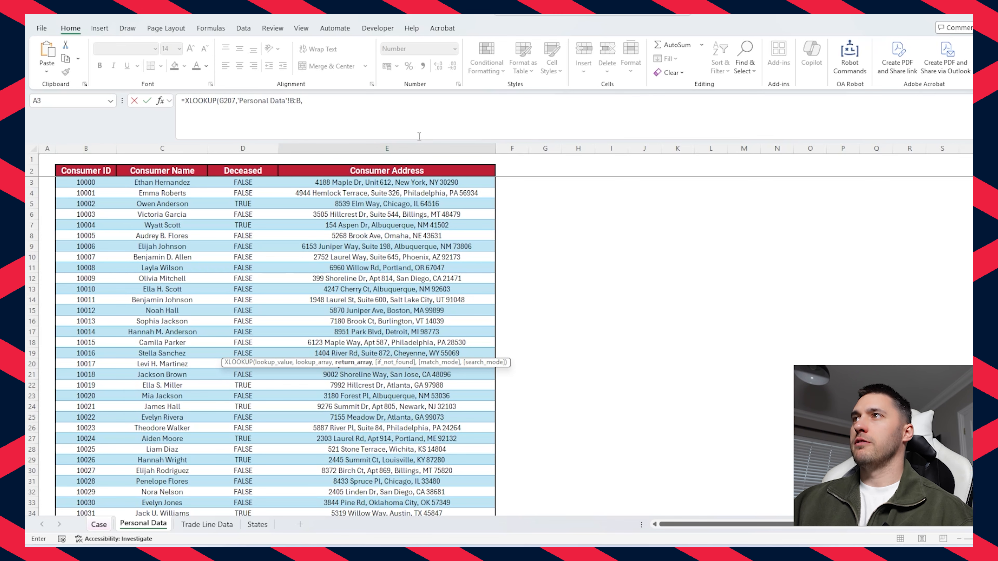
{"action": "left_click", "coordinate": [406, 147]}
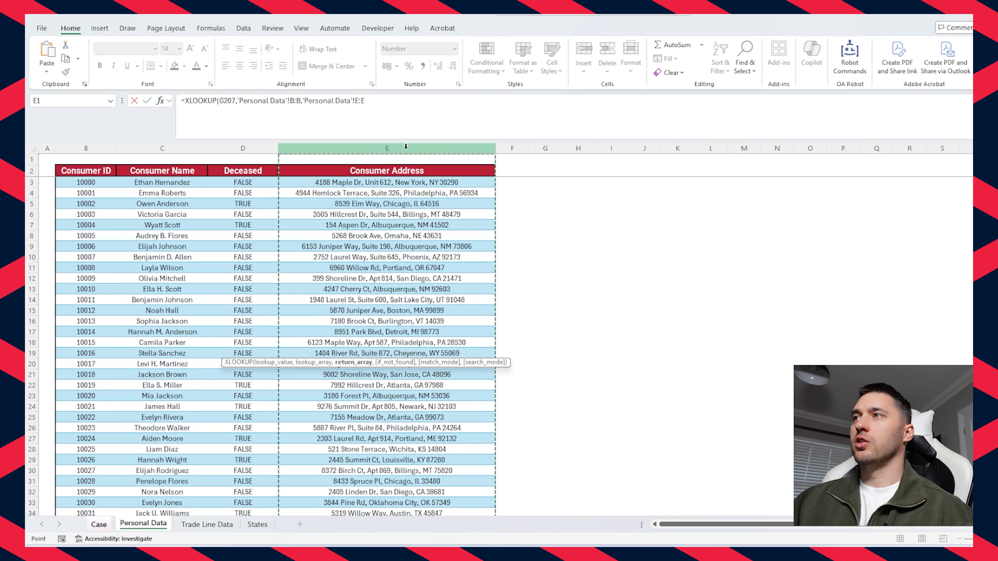
{"action": "key", "text": "Return"}
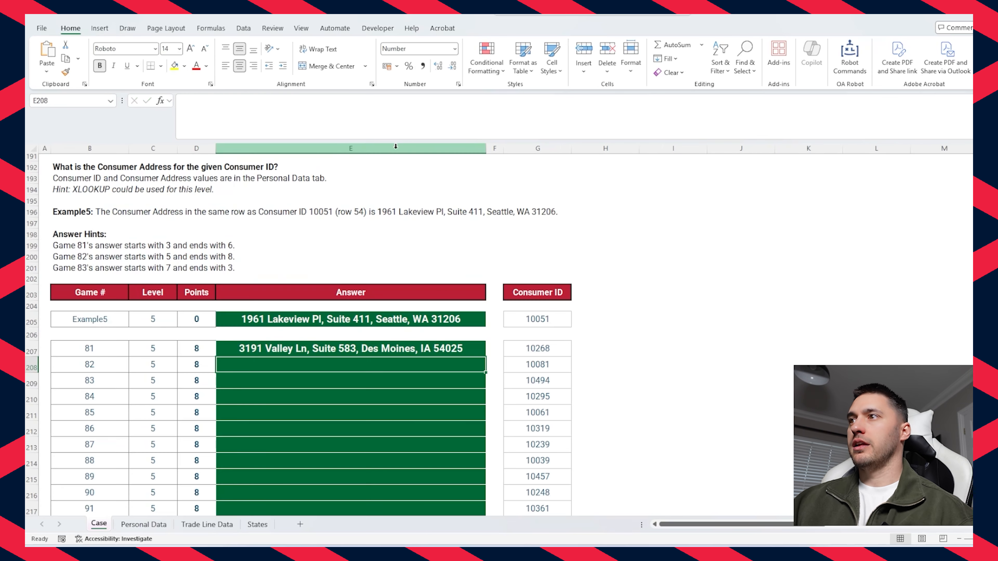
{"action": "left_click", "coordinate": [471, 350]}
{"action": "double_click", "coordinate": [484, 357]}
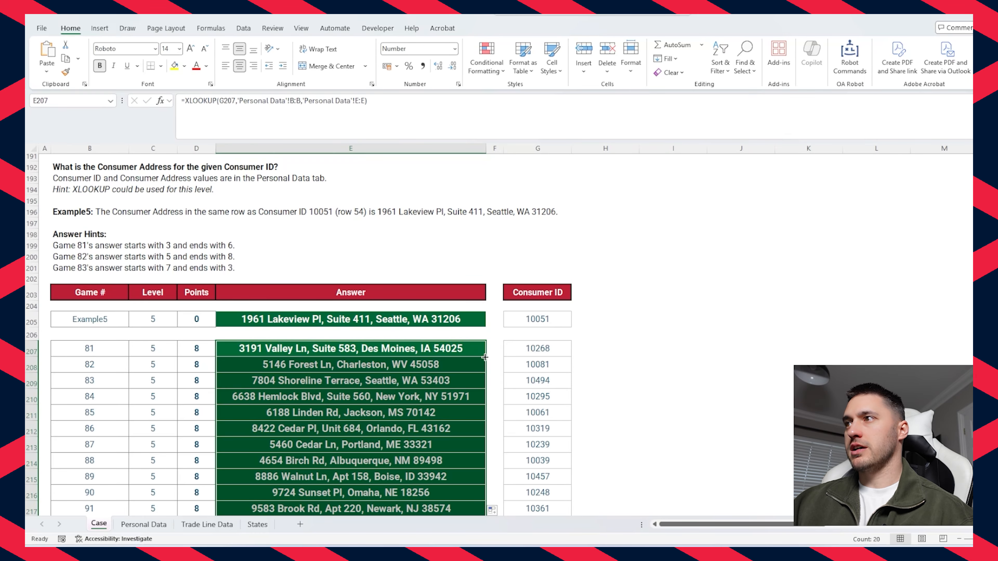
Clear the Historical Delinquency column filter on the Trade Line Data sheet after reading the Level 6 Total Credit Balance question
{"action": "scroll", "coordinate": [439, 357], "scroll_direction": "down", "scroll_amount": 6}
{"action": "scroll", "coordinate": [439, 358], "scroll_direction": "down", "scroll_amount": 5}
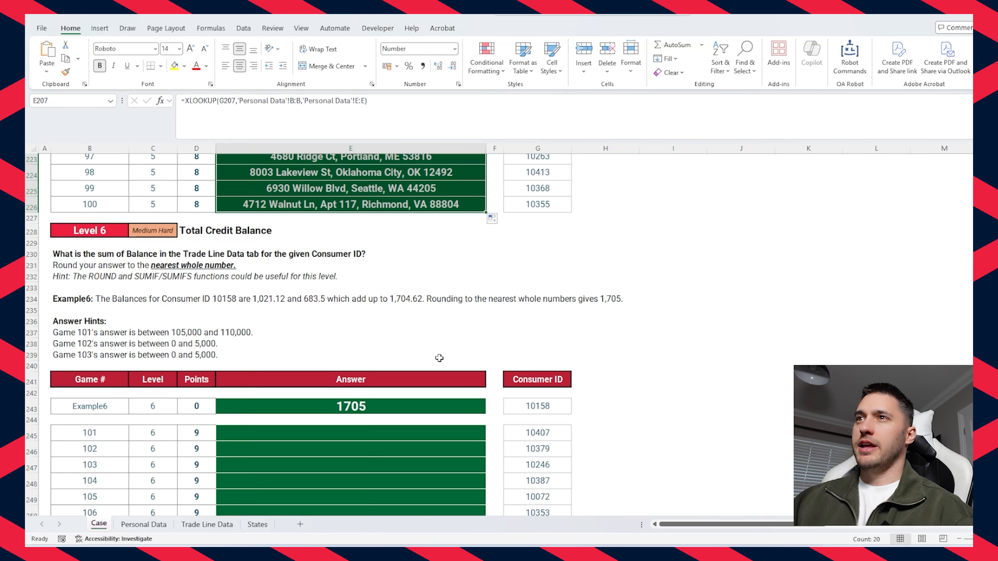
{"action": "scroll", "coordinate": [439, 358], "scroll_direction": "down", "scroll_amount": 2}
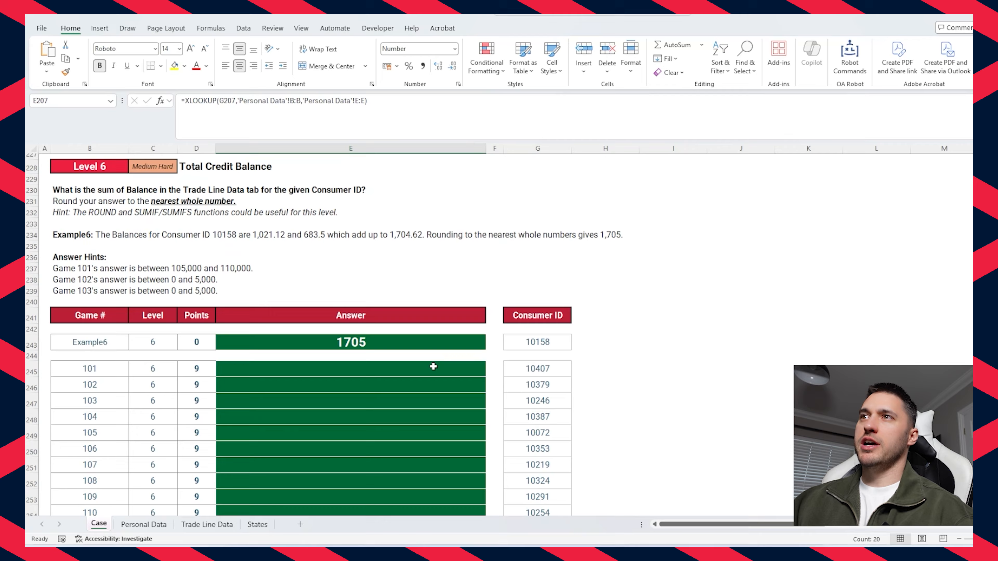
{"action": "scroll", "coordinate": [435, 363], "scroll_direction": "up", "scroll_amount": 1}
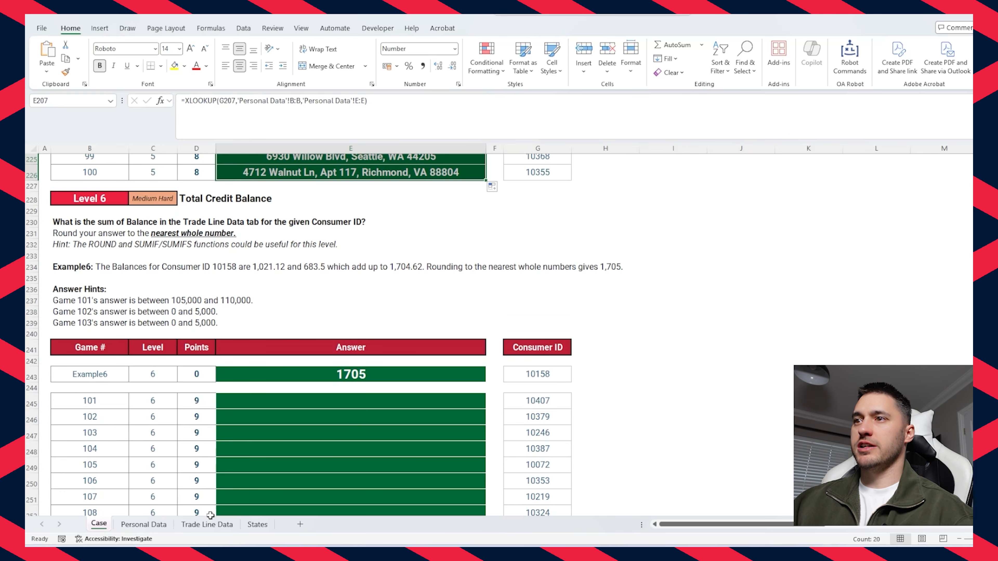
{"action": "left_click", "coordinate": [207, 525]}
{"action": "left_click", "coordinate": [603, 267]}
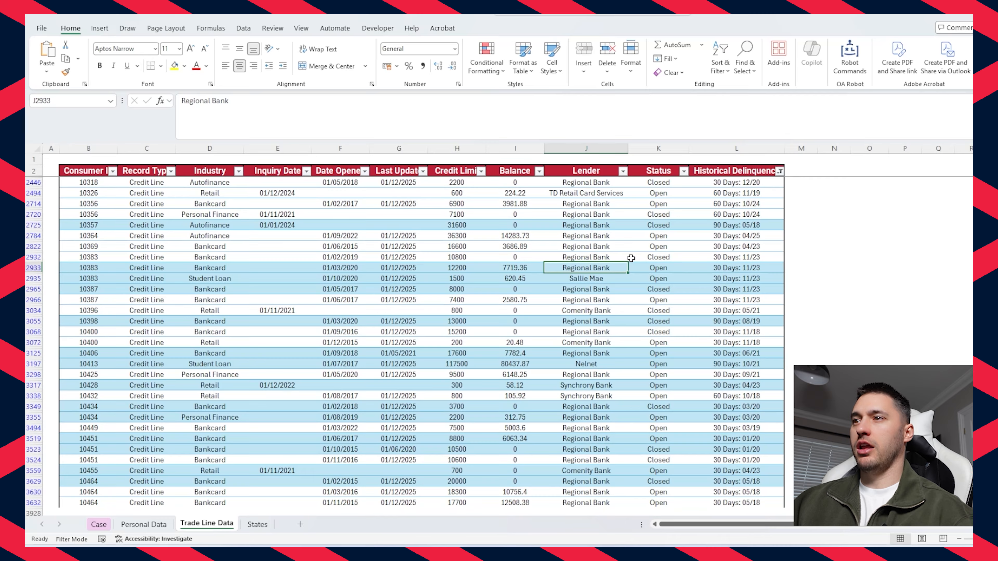
{"action": "left_click", "coordinate": [779, 171]}
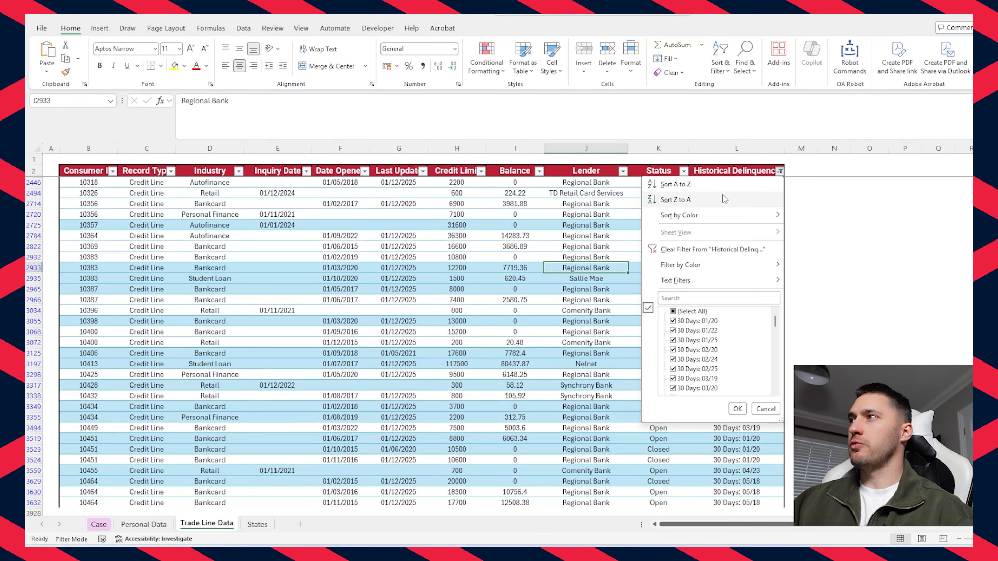
{"action": "left_click", "coordinate": [703, 249]}
Examine the Balance column alongside the Consumer IDs on the Trade Line Data sheet
{"action": "scroll", "coordinate": [473, 319], "scroll_direction": "up", "scroll_amount": 10}
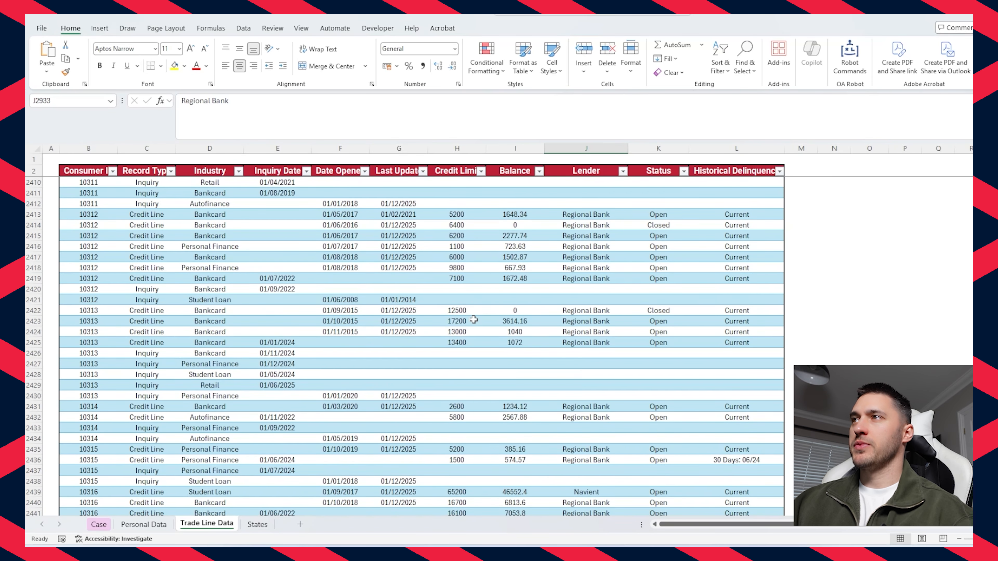
{"action": "left_click", "coordinate": [502, 228]}
{"action": "left_click", "coordinate": [319, 225]}
{"action": "left_click", "coordinate": [516, 148]}
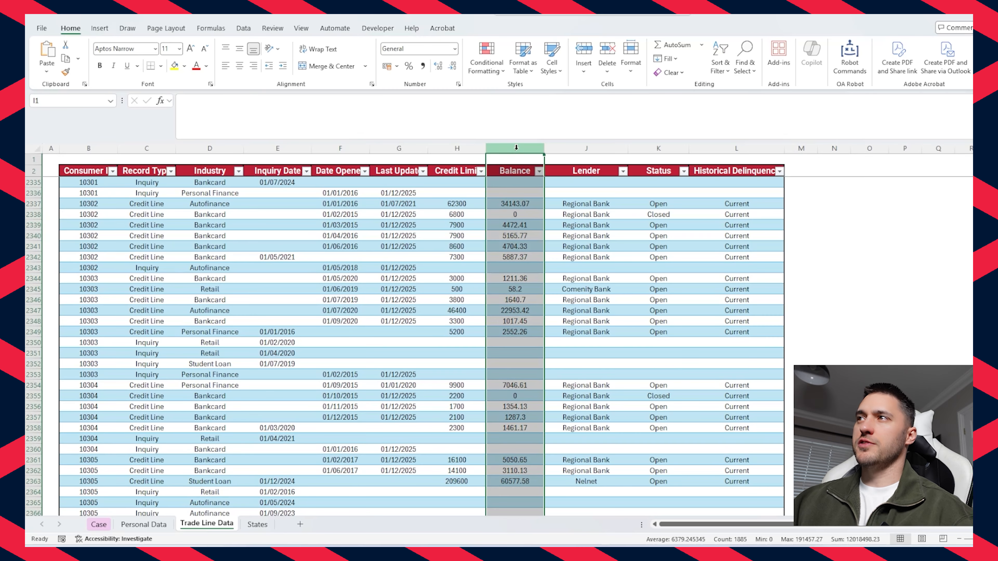
{"action": "scroll", "coordinate": [497, 252], "scroll_direction": "up", "scroll_amount": 17}
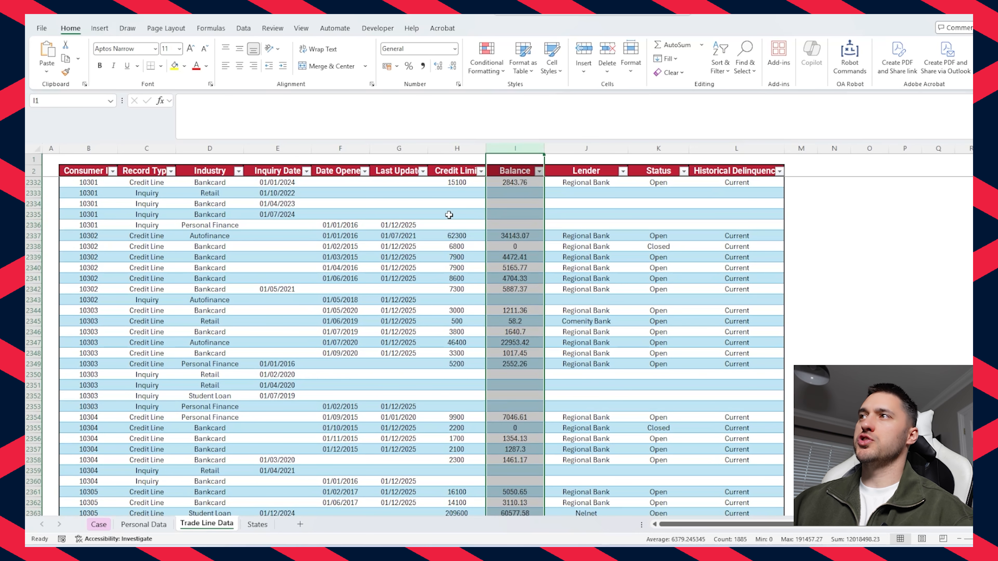
{"action": "scroll", "coordinate": [499, 202], "scroll_direction": "up", "scroll_amount": 20}
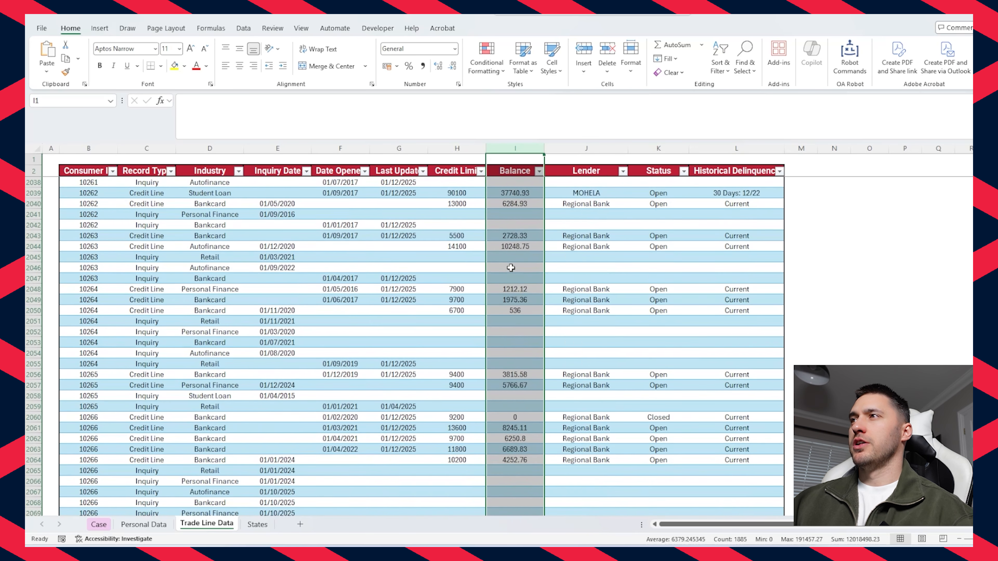
{"action": "scroll", "coordinate": [511, 322], "scroll_direction": "up", "scroll_amount": 20}
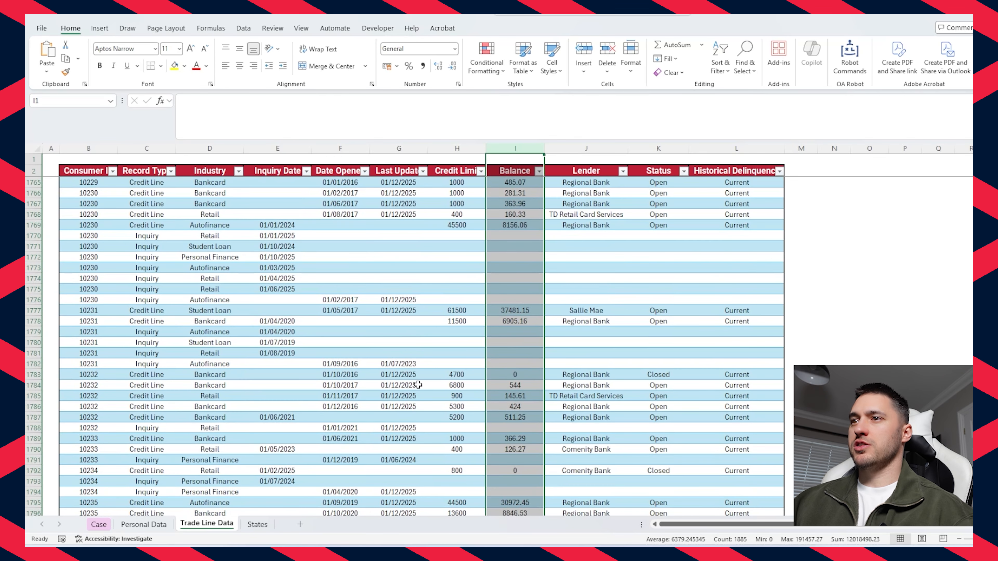
Answer Level 6 Game 101 in E245 with =SUMIFS('Trade Line Data'!I:I,'Trade Line Data'!B:B,Case!G245)
{"action": "left_click", "coordinate": [98, 525]}
{"action": "left_click", "coordinate": [332, 401]}
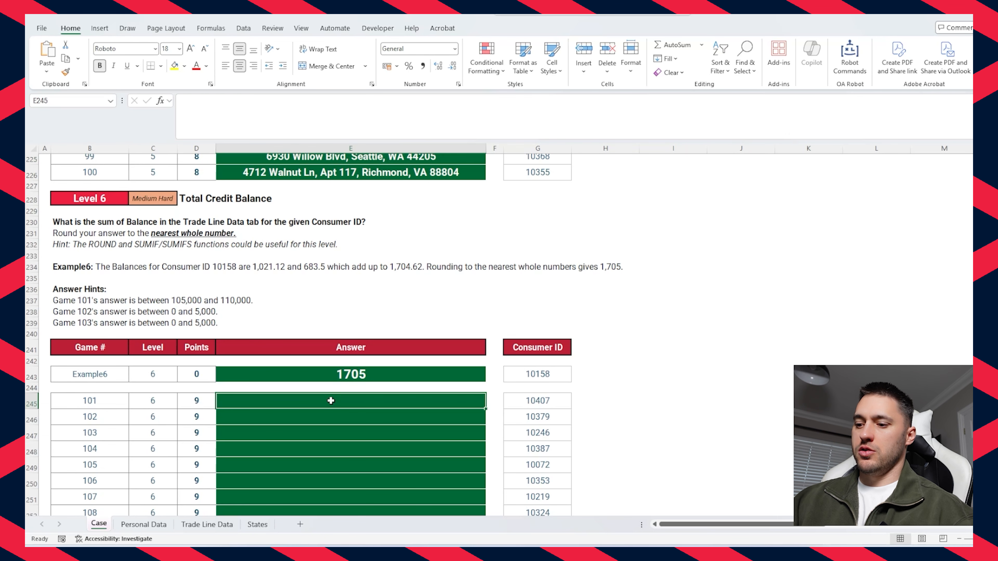
{"action": "type", "text": "=SUMIF"}
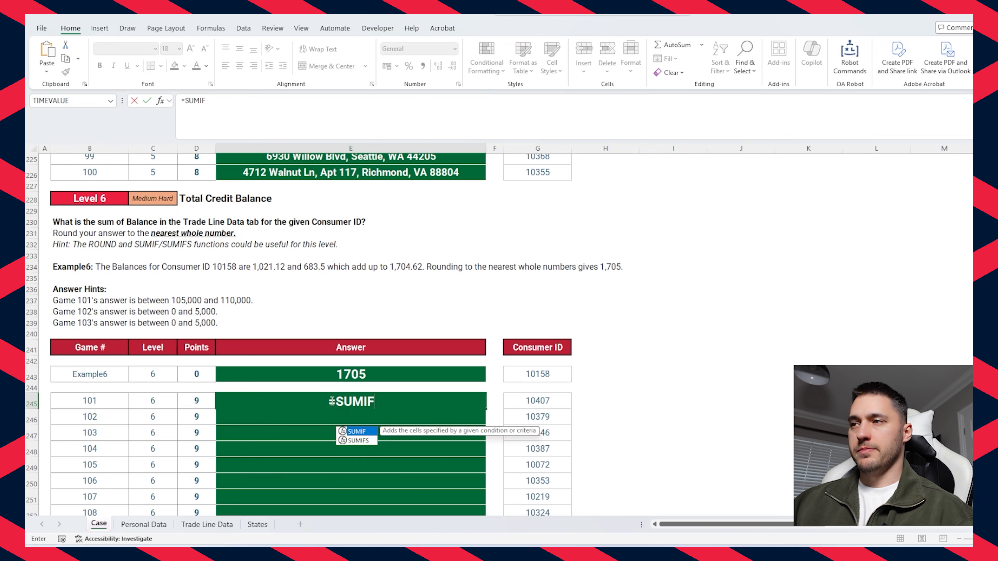
{"action": "type", "text": "S"}
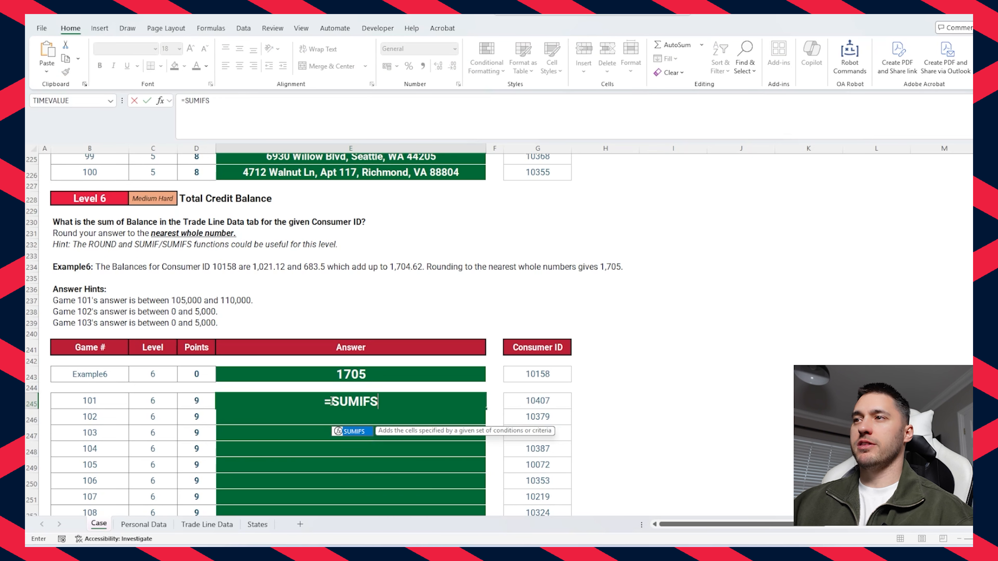
{"action": "type", "text": "("}
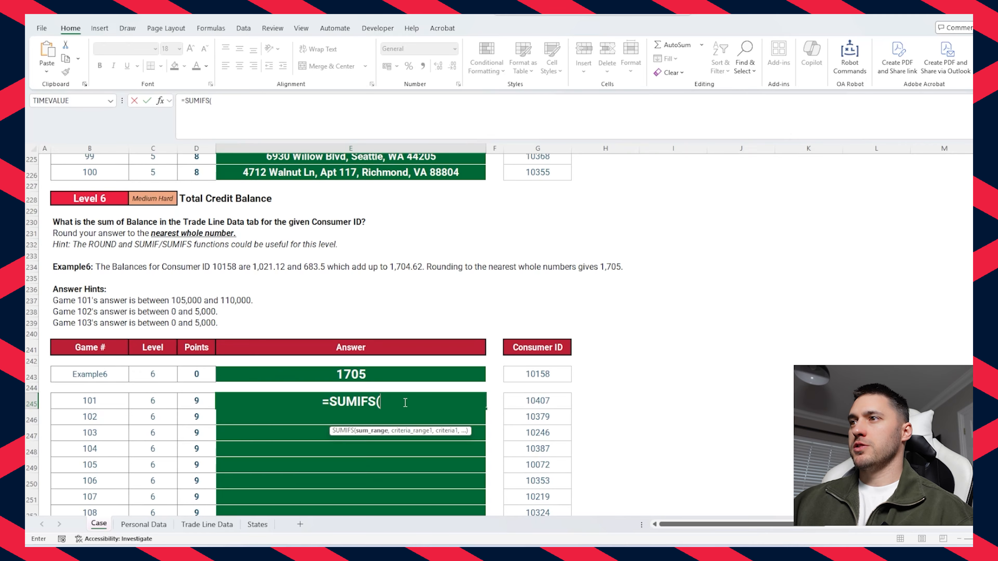
{"action": "left_click", "coordinate": [201, 525]}
{"action": "left_click", "coordinate": [515, 148]}
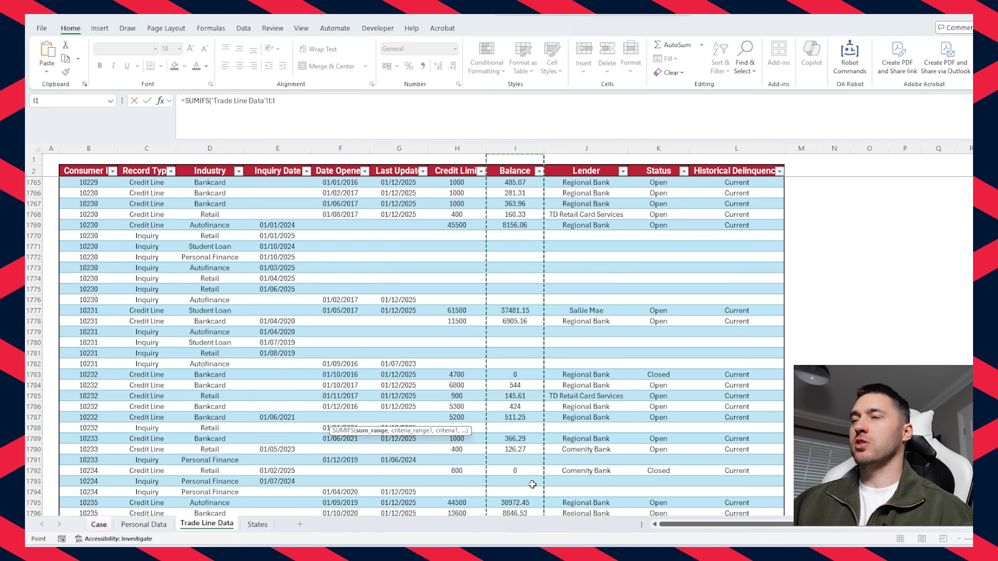
{"action": "type", "text": ","}
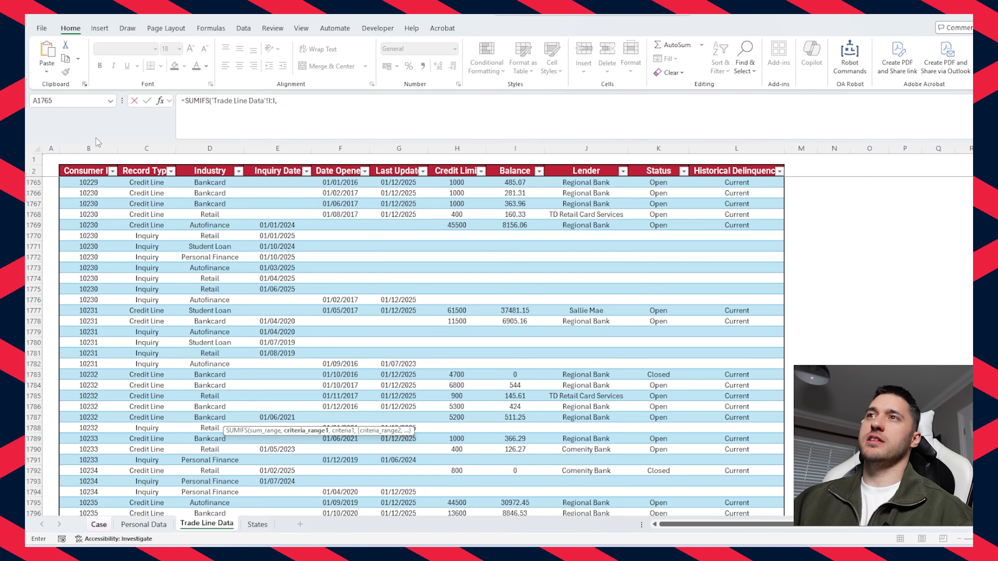
{"action": "left_click", "coordinate": [94, 148]}
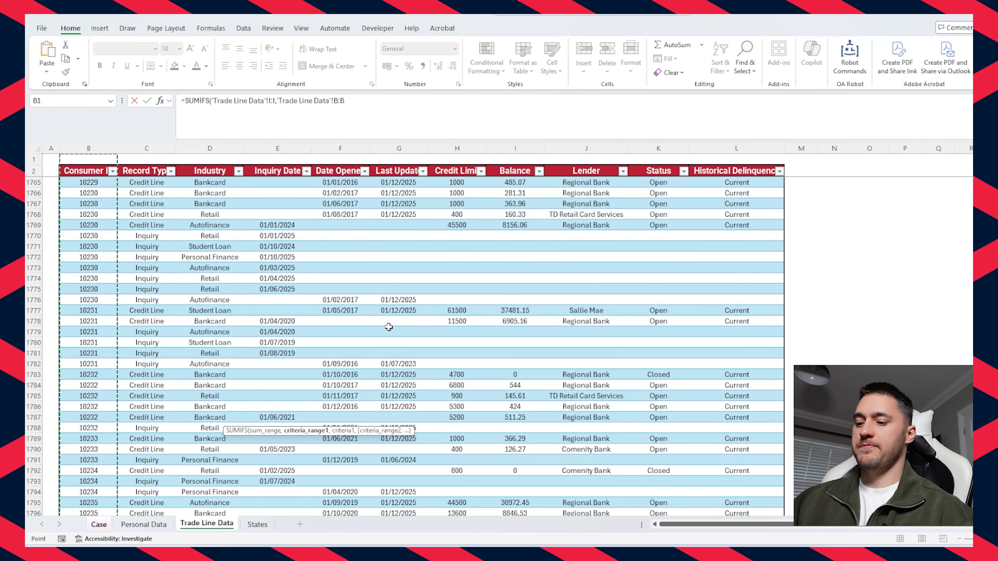
{"action": "type", "text": ","}
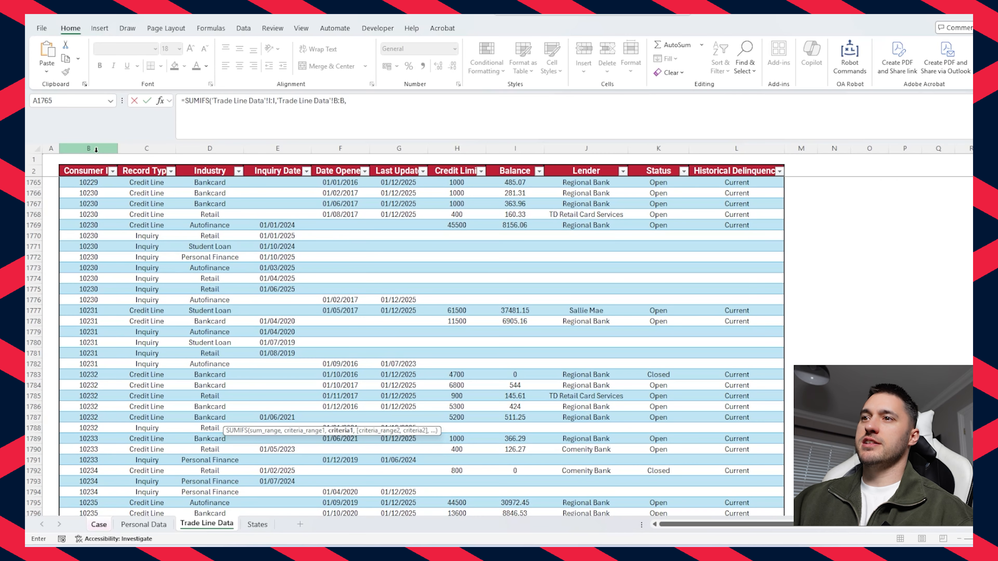
{"action": "left_click", "coordinate": [98, 524]}
{"action": "left_click", "coordinate": [541, 373]}
{"action": "key", "text": "Down"}
{"action": "key", "text": "Down"}
{"action": "key", "text": "Return"}
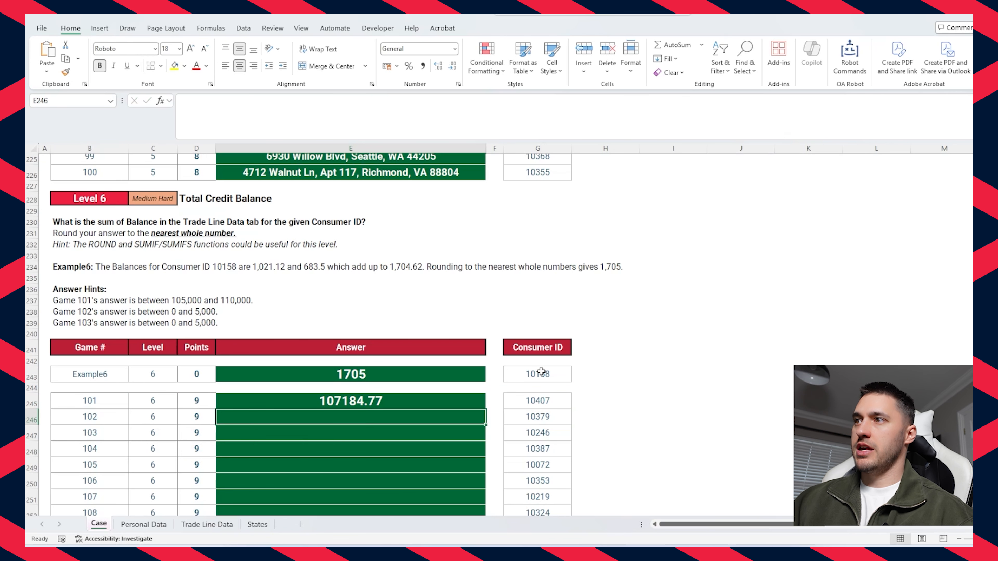
Review the sum range, criteria range and criterion of the SUMIFS formula in E245
{"action": "left_click", "coordinate": [446, 398]}
{"action": "left_click", "coordinate": [458, 134]}
{"action": "left_click_drag", "start_coordinate": [279, 100], "coordinate": [212, 96]}
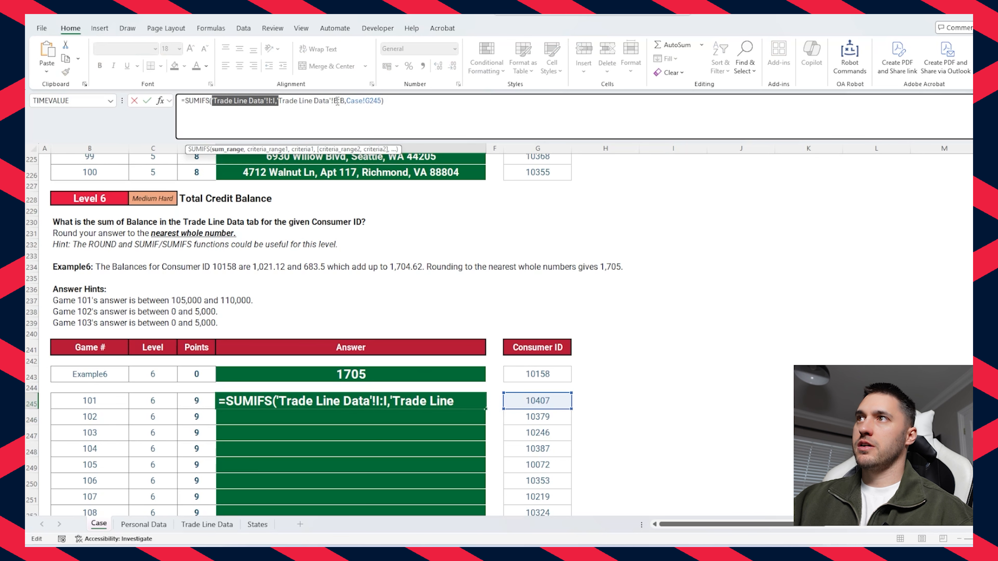
{"action": "left_click_drag", "start_coordinate": [344, 101], "coordinate": [278, 100]}
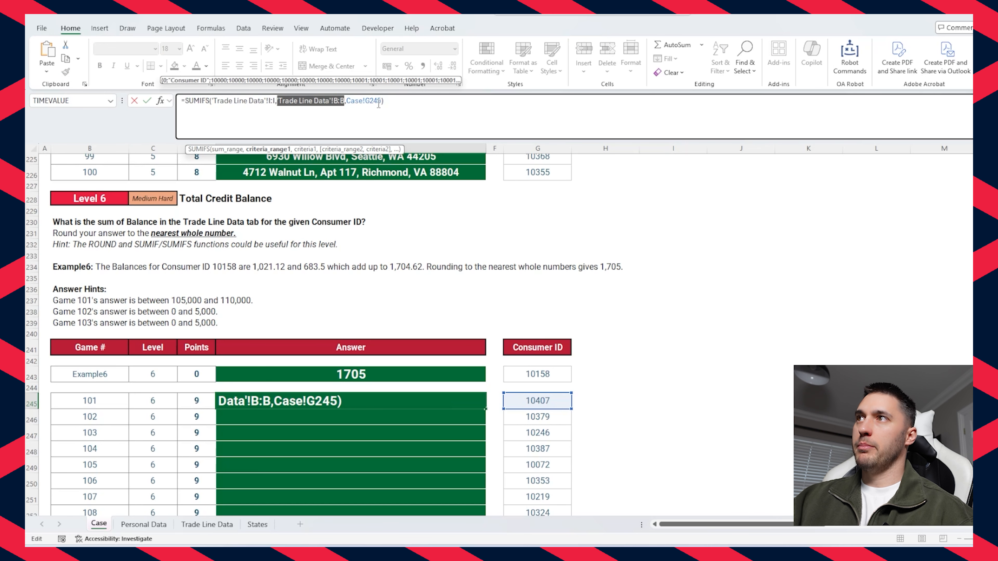
{"action": "left_click_drag", "start_coordinate": [381, 102], "coordinate": [351, 100]}
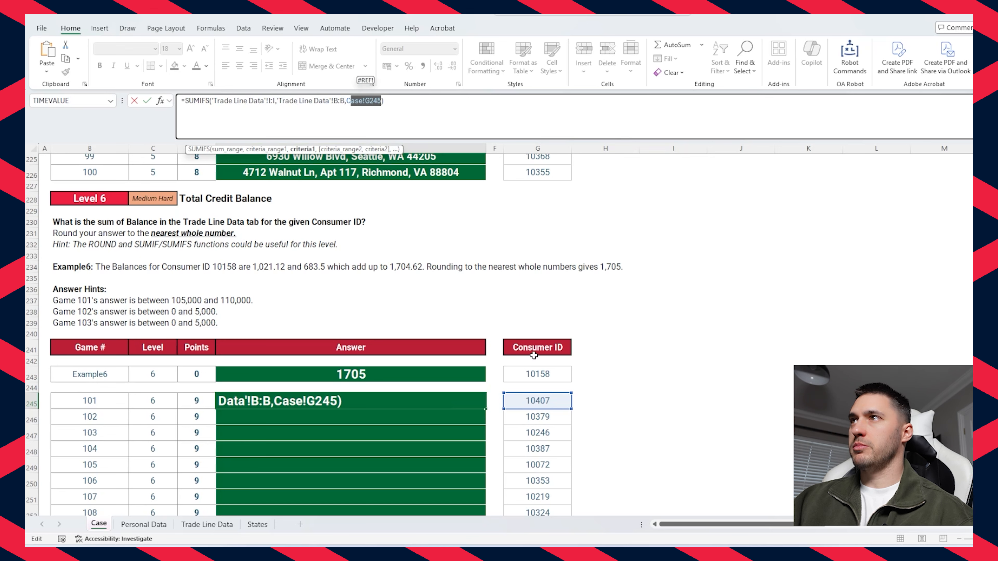
{"action": "key", "text": "ctrl+Return"}
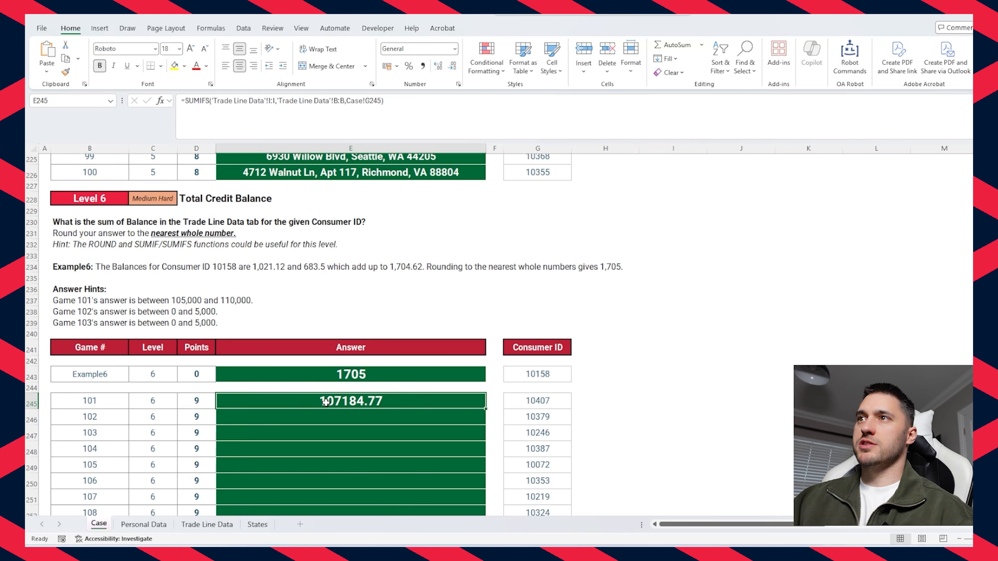
Wrap the Game 101 SUMIFS formula in E245 in ROUND with 0 decimal digits
{"action": "left_click", "coordinate": [185, 102]}
{"action": "type", "text": "ROUND("}
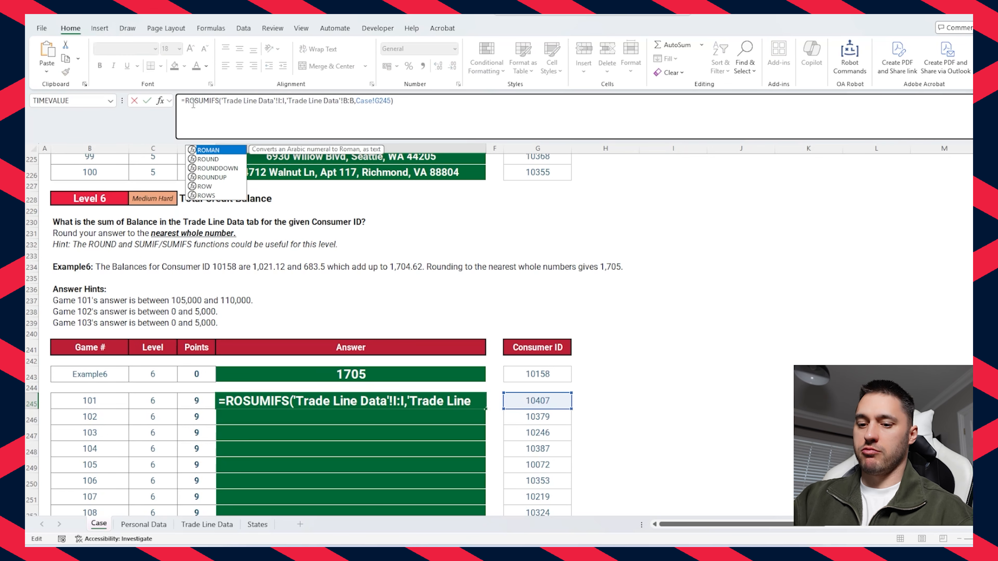
{"action": "left_click", "coordinate": [466, 114]}
{"action": "type", "text": ",0)"}
{"action": "key", "text": "Return"}
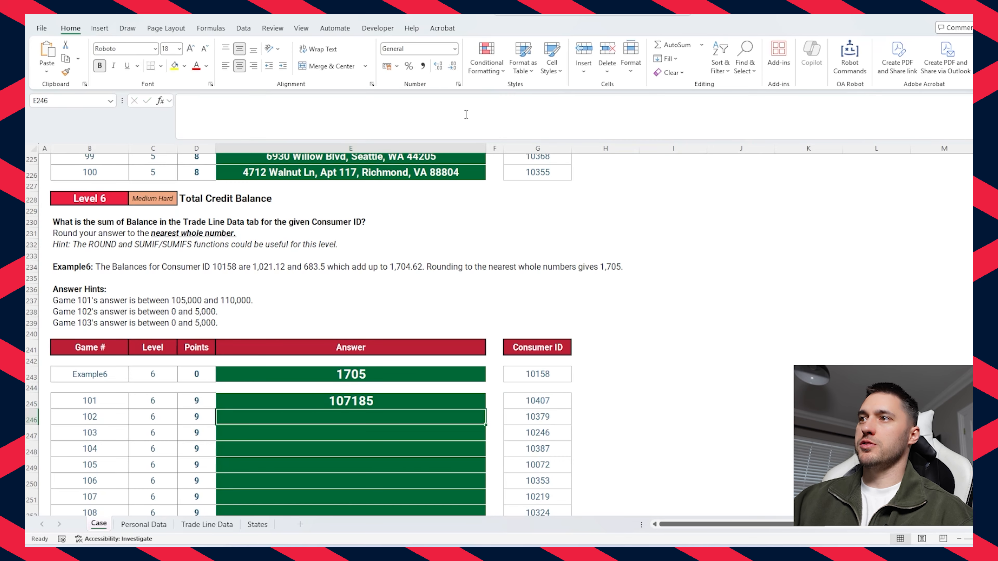
Fill the rounded SUMIFS formula from E245 down the Answer column through Game 120
{"action": "left_click", "coordinate": [475, 400]}
{"action": "double_click", "coordinate": [486, 409]}
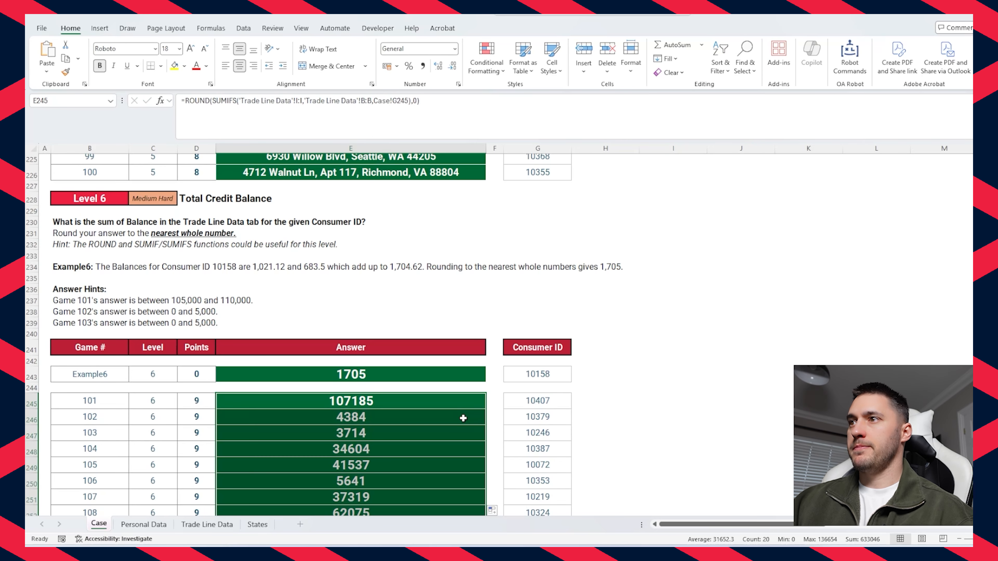
{"action": "scroll", "coordinate": [462, 418], "scroll_direction": "down", "scroll_amount": 10}
{"action": "scroll", "coordinate": [462, 418], "scroll_direction": "down", "scroll_amount": 3}
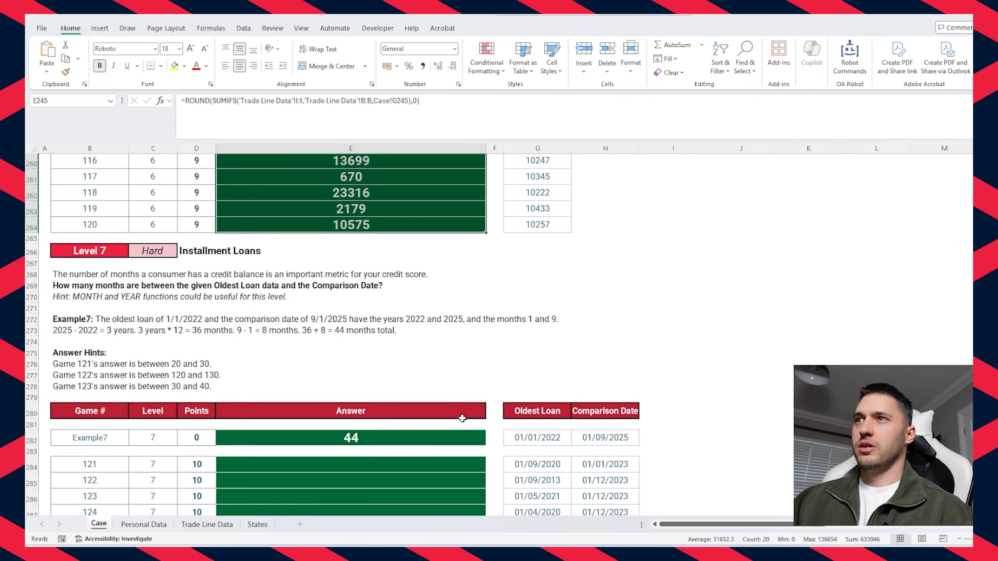
Examine the Oldest Loan and Comparison Date values for Example7 and Game 121 in Level 7
{"action": "left_click", "coordinate": [524, 406]}
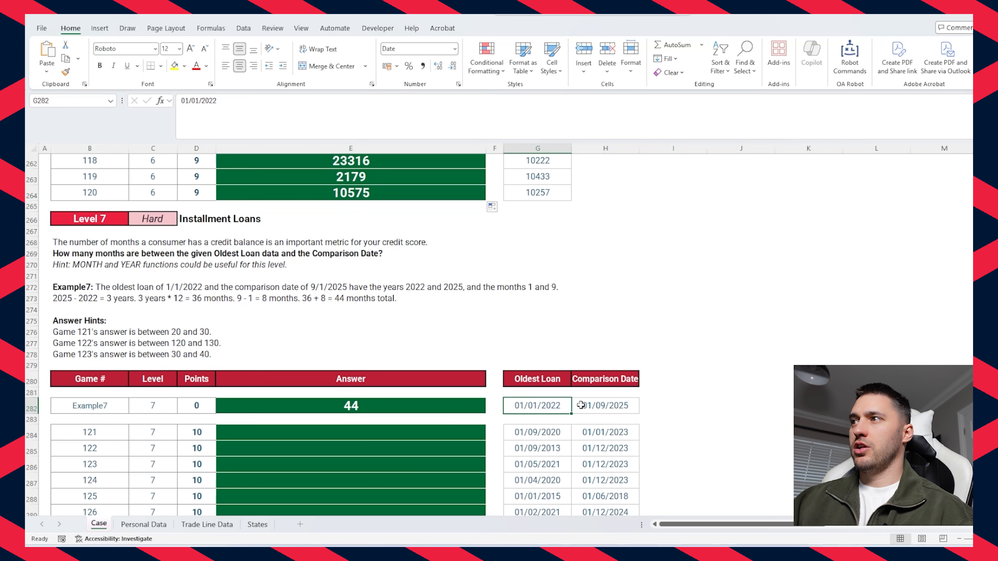
{"action": "left_click", "coordinate": [592, 405]}
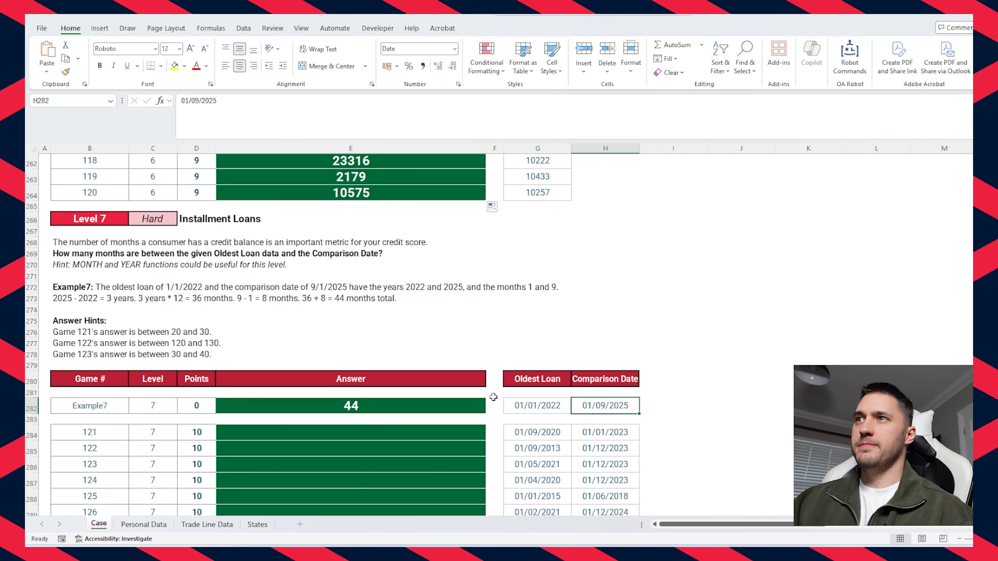
{"action": "scroll", "coordinate": [414, 341], "scroll_direction": "down", "scroll_amount": 2}
{"action": "left_click_drag", "start_coordinate": [533, 369], "coordinate": [594, 368]}
{"action": "left_click_drag", "start_coordinate": [547, 341], "coordinate": [589, 343]}
{"action": "left_click_drag", "start_coordinate": [548, 369], "coordinate": [581, 369]}
{"action": "key", "text": "Down"}
{"action": "left_click", "coordinate": [551, 371]}
{"action": "key", "text": "Right"}
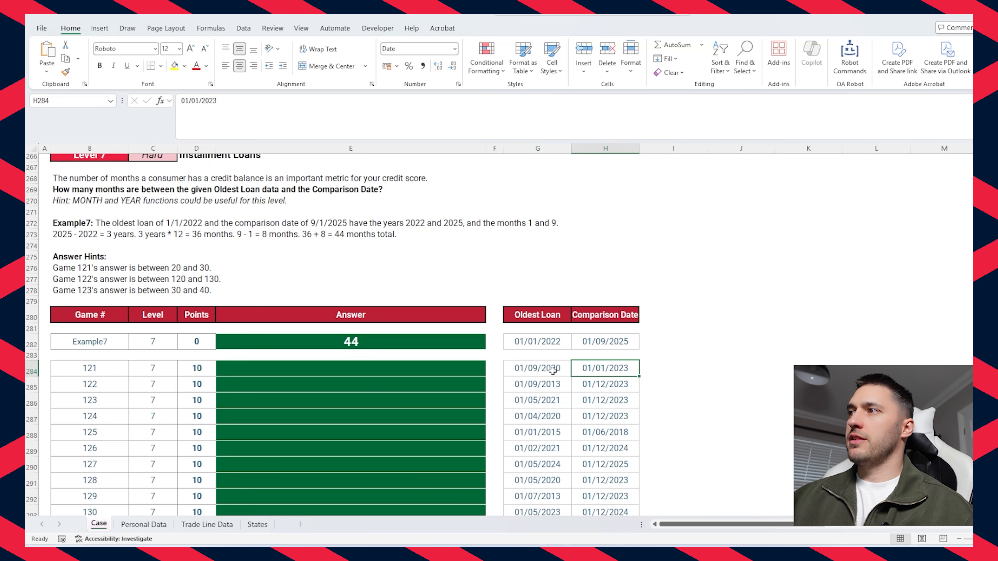
Calculate Example7's year difference in helper cell I282 with =YEAR(H282)-YEAR(G282)
{"action": "left_click", "coordinate": [656, 346]}
{"action": "type", "text": "=YEAR("}
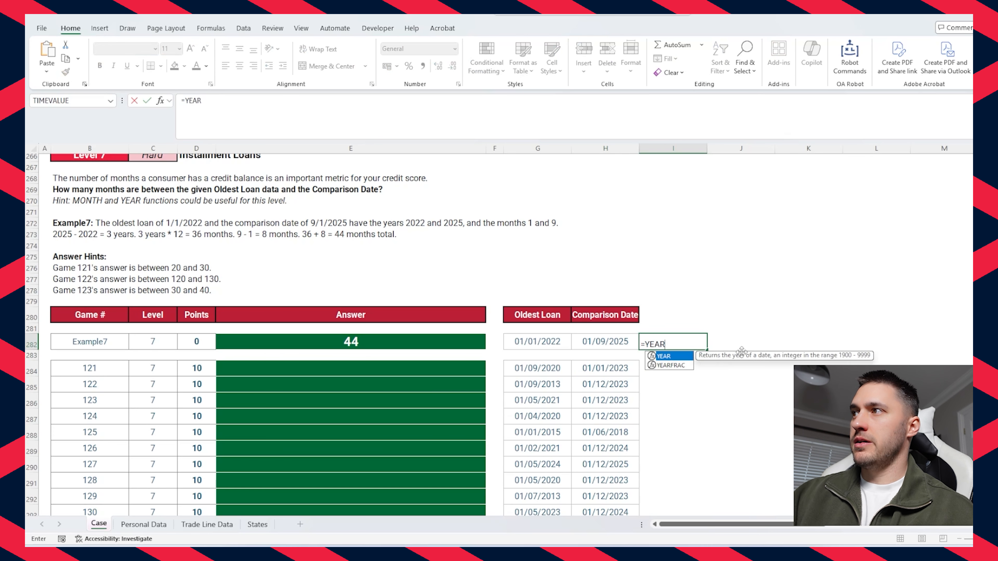
{"action": "left_click", "coordinate": [604, 341]}
{"action": "type", "text": ")-"}
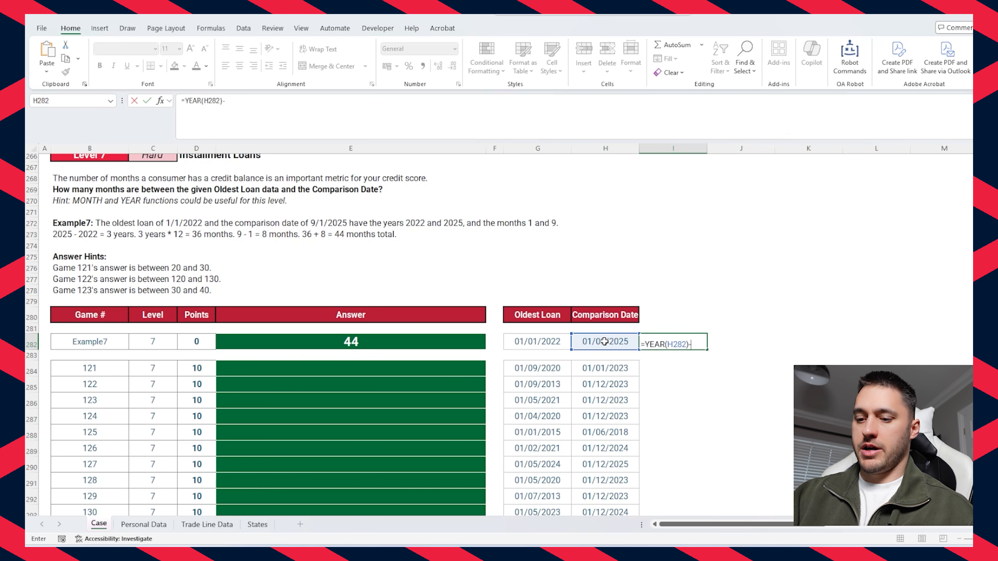
{"action": "type", "text": "YEAR("}
{"action": "left_click", "coordinate": [542, 340]}
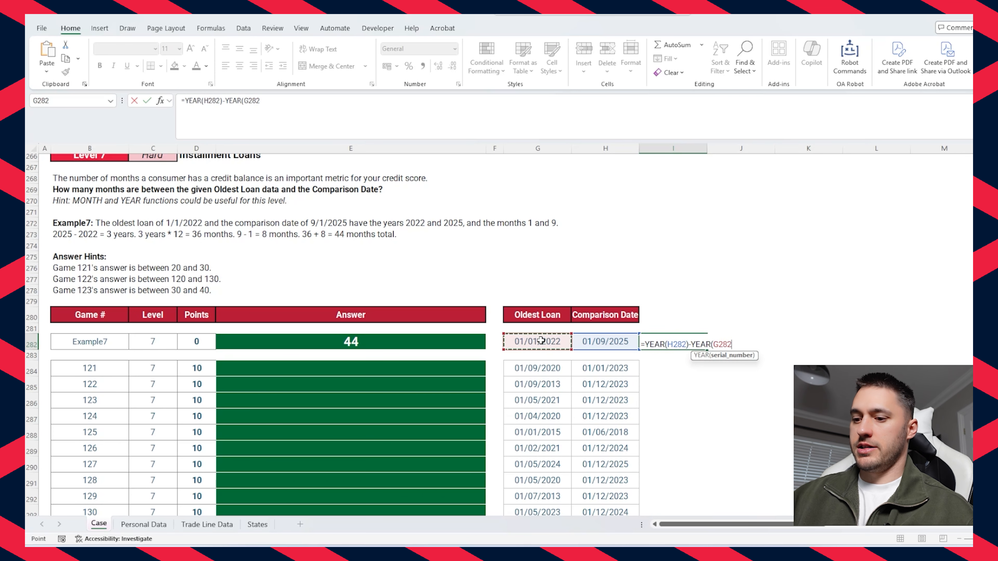
{"action": "type", "text": ")"}
{"action": "key", "text": "Return"}
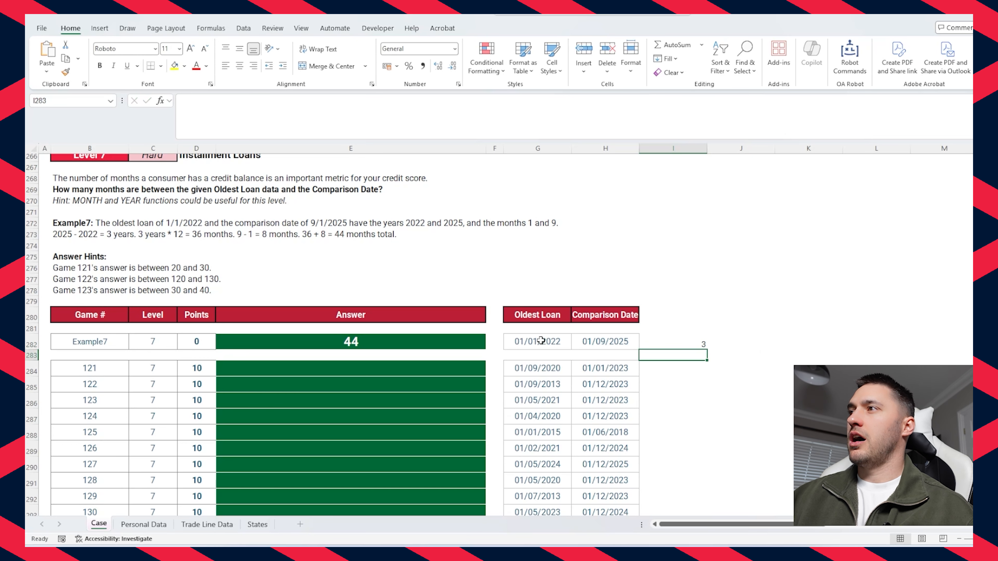
Copy the year-difference formula from I282 down column I alongside all the Level 7 games
{"action": "left_click", "coordinate": [600, 341]}
{"action": "left_click", "coordinate": [542, 340]}
{"action": "left_click", "coordinate": [599, 340]}
{"action": "left_click", "coordinate": [553, 340]}
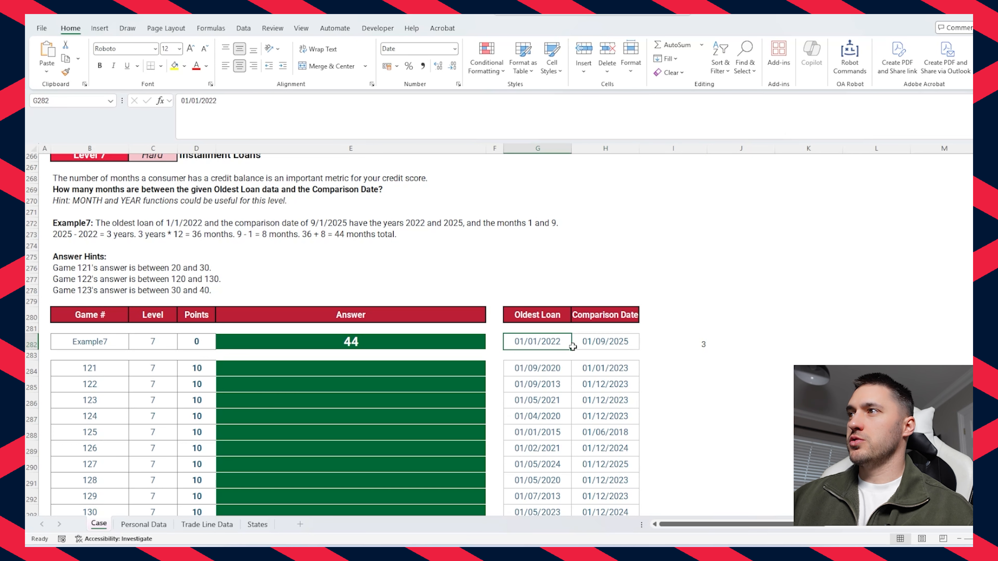
{"action": "left_click", "coordinate": [624, 345]}
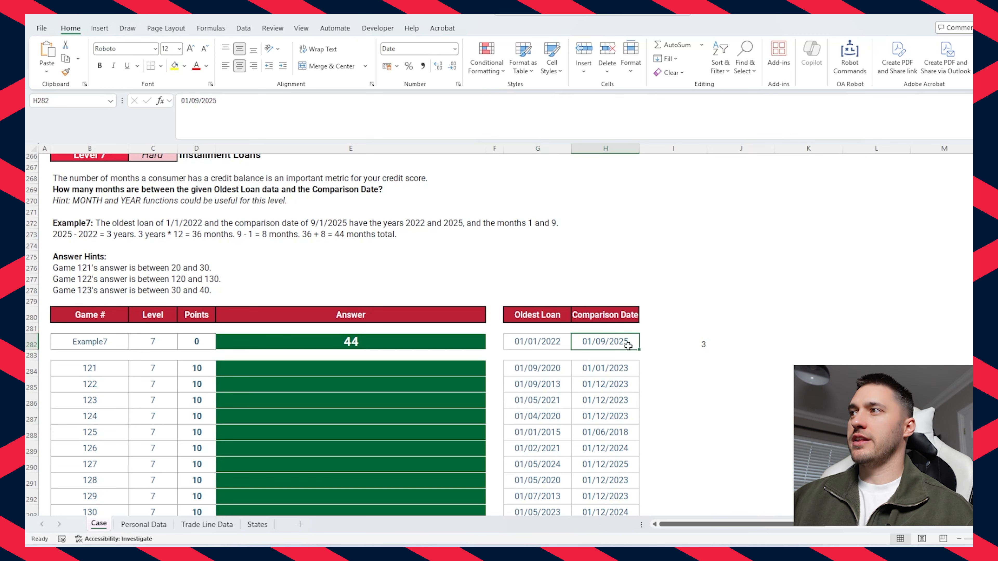
{"action": "left_click", "coordinate": [704, 345]}
{"action": "left_click_drag", "start_coordinate": [707, 349], "coordinate": [689, 371]}
{"action": "left_click", "coordinate": [691, 370]}
{"action": "double_click", "coordinate": [707, 377]}
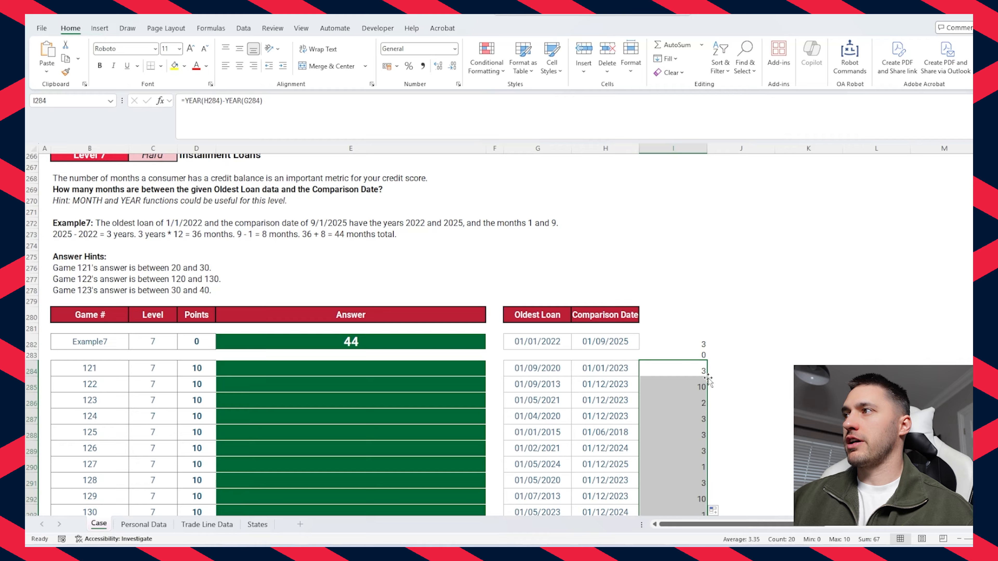
{"action": "scroll", "coordinate": [687, 357], "scroll_direction": "down", "scroll_amount": 5}
{"action": "scroll", "coordinate": [686, 357], "scroll_direction": "up", "scroll_amount": 6}
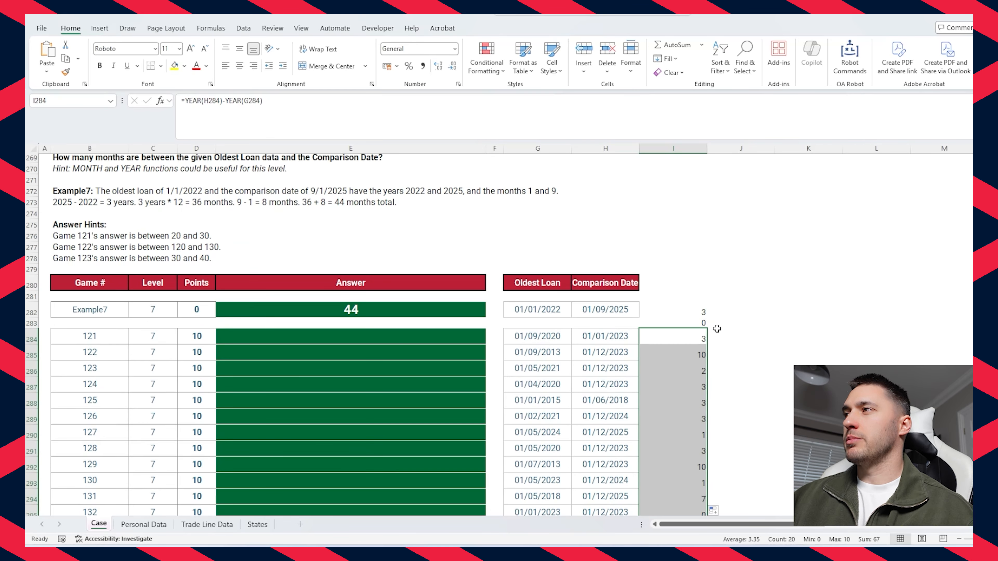
Calculate Example7's month difference in helper cell J282 with =MONTH(H282)-MONTH(G282)
{"action": "left_click", "coordinate": [701, 313]}
{"action": "left_click", "coordinate": [723, 313]}
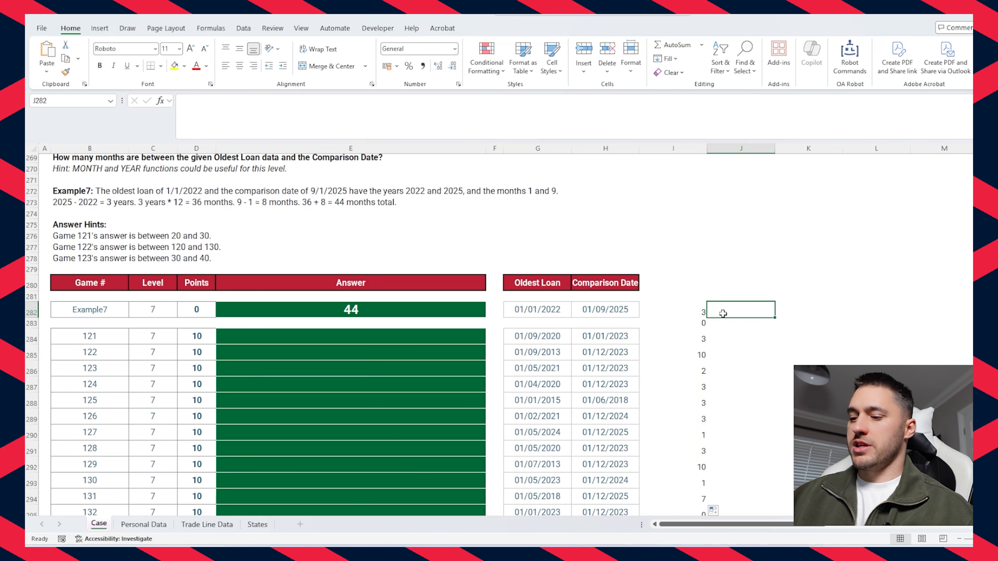
{"action": "type", "text": "=MOIN"}
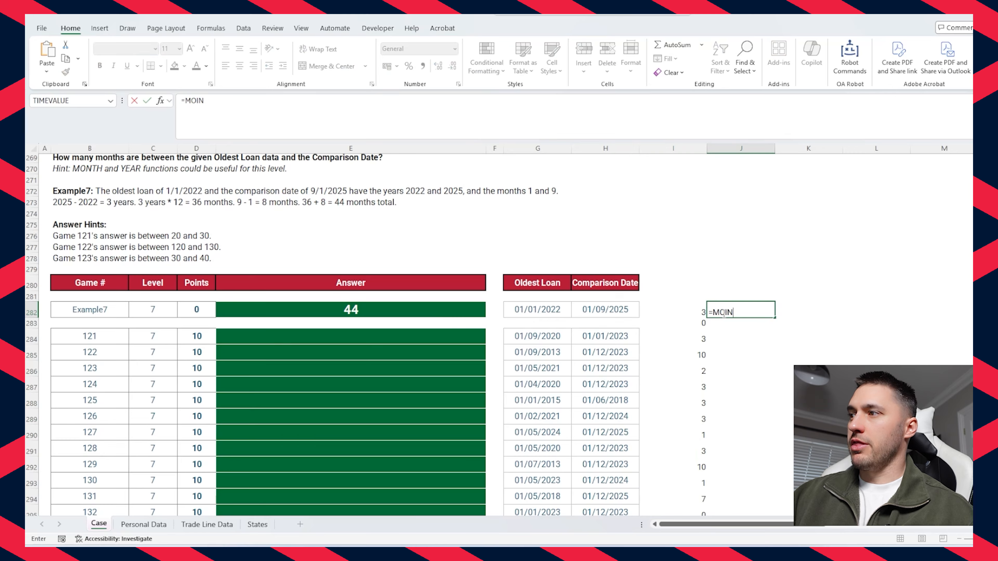
{"action": "key", "text": "BackSpace"}
{"action": "type", "text": "N"}
{"action": "key", "text": "Tab"}
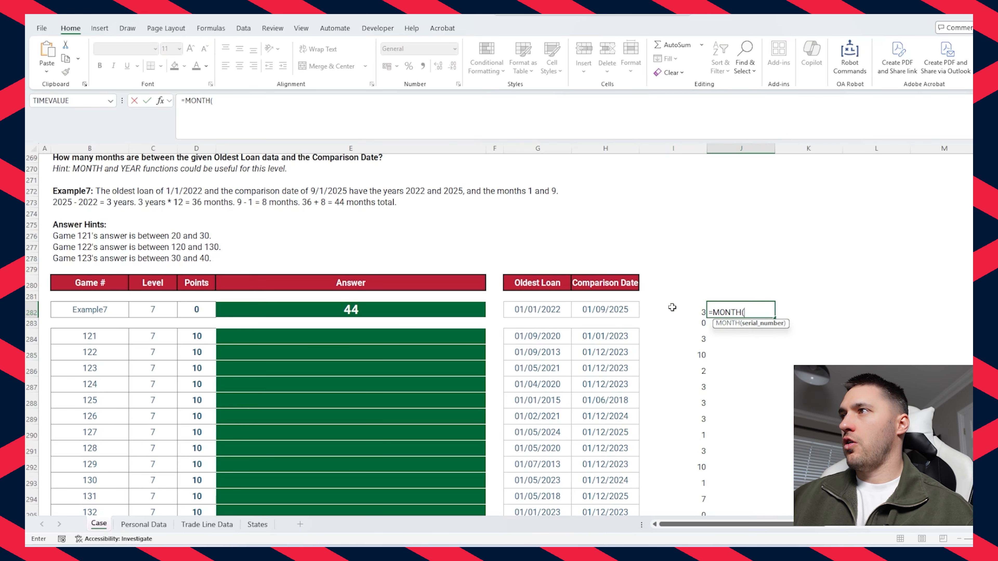
{"action": "left_click", "coordinate": [601, 310]}
{"action": "type", "text": ")-"}
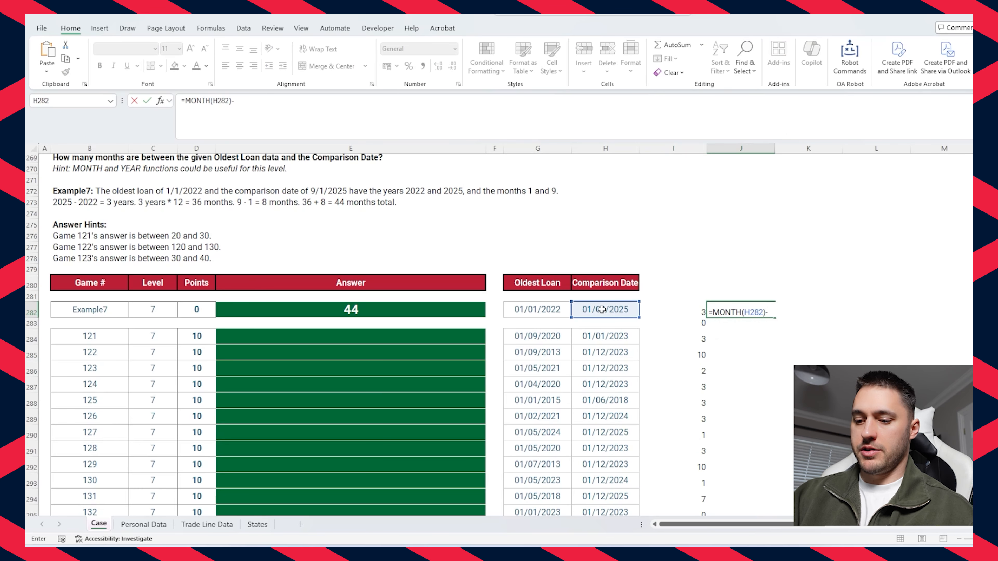
{"action": "type", "text": "MON"}
{"action": "key", "text": "Tab"}
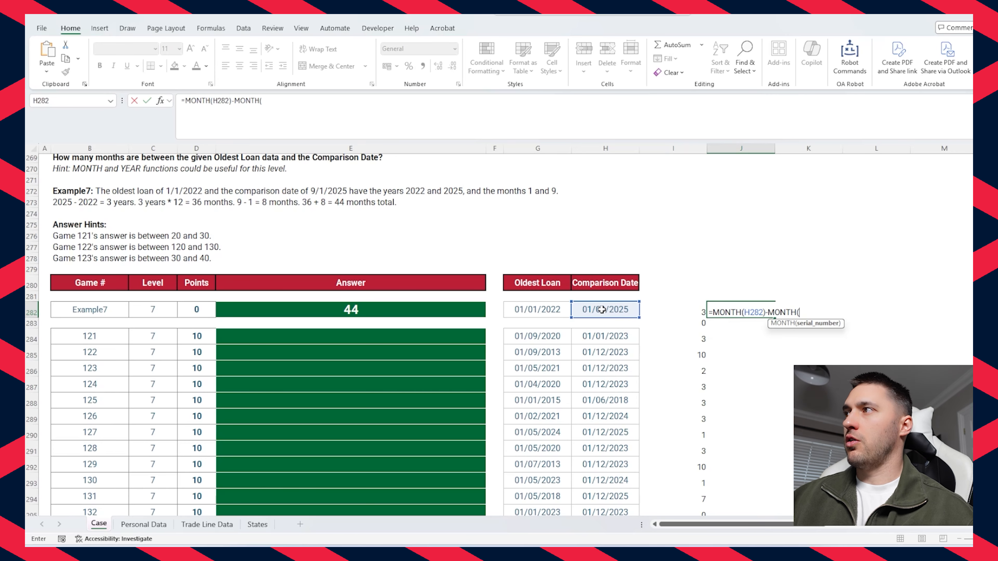
{"action": "left_click", "coordinate": [539, 311]}
{"action": "type", "text": ")"}
{"action": "key", "text": "Return"}
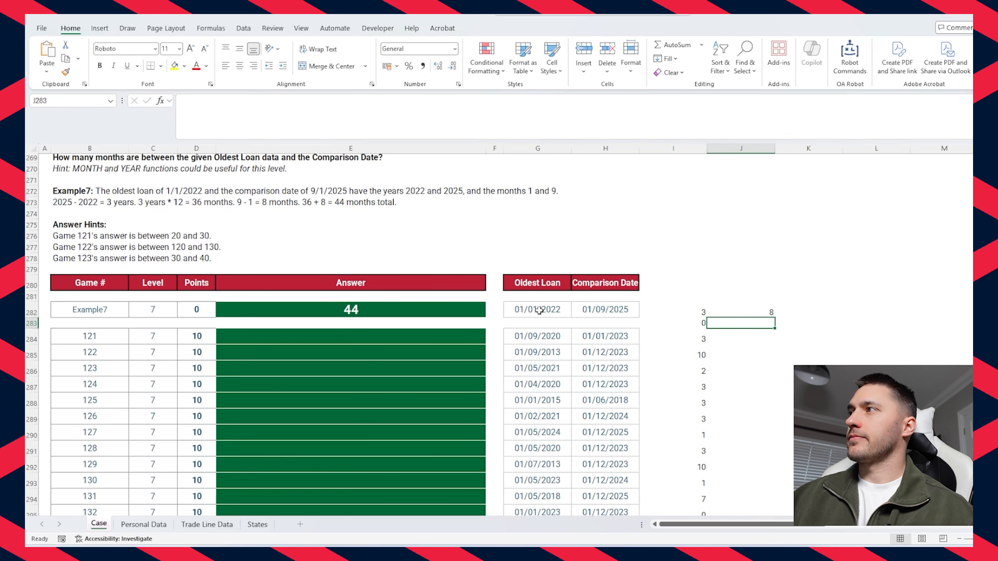
Copy the month-difference formula from J282 down to J290
{"action": "left_click", "coordinate": [727, 311]}
{"action": "left_click", "coordinate": [689, 311]}
{"action": "left_click", "coordinate": [733, 309]}
{"action": "left_click_drag", "start_coordinate": [774, 318], "coordinate": [773, 440]}
Check Game 121's month difference against its dates and extend the formula from J290 down to the remaining Level 7 games
{"action": "left_click_drag", "start_coordinate": [756, 337], "coordinate": [684, 338]}
{"action": "left_click", "coordinate": [624, 338]}
{"action": "left_click", "coordinate": [751, 338]}
{"action": "left_click", "coordinate": [698, 337]}
{"action": "left_click", "coordinate": [618, 338]}
{"action": "left_click", "coordinate": [545, 337]}
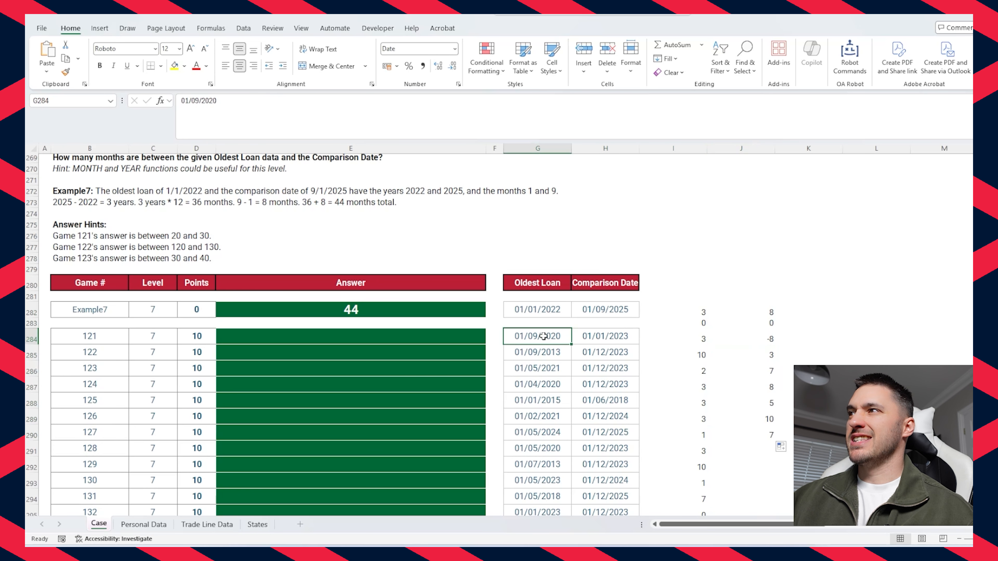
{"action": "left_click", "coordinate": [765, 338]}
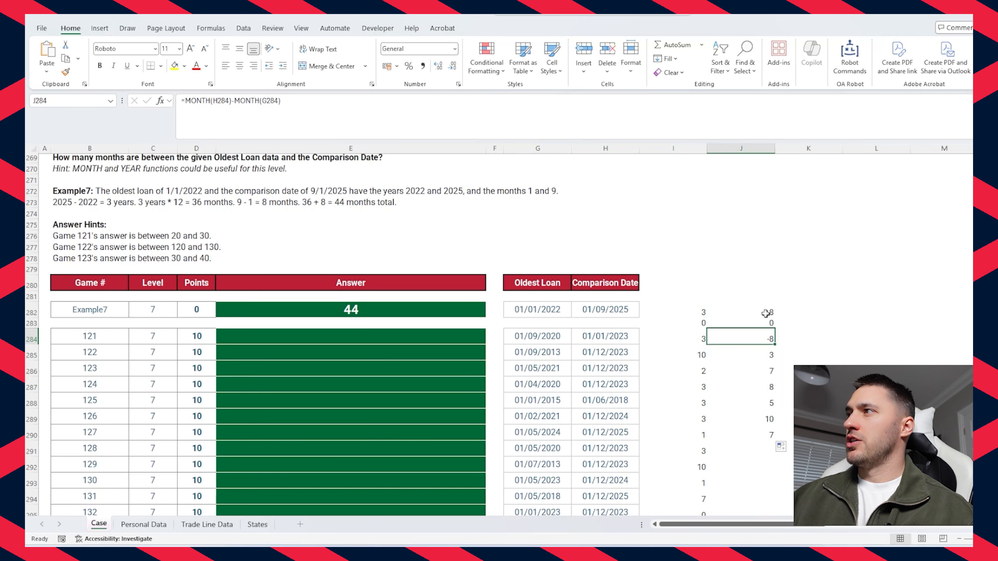
{"action": "left_click", "coordinate": [766, 434]}
{"action": "double_click", "coordinate": [776, 441]}
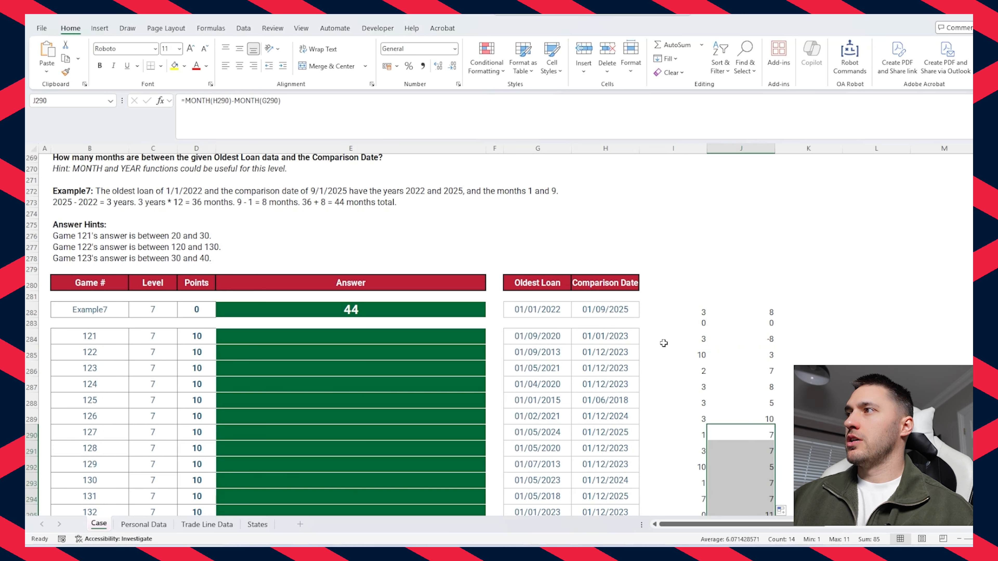
Answer Level 7 Game 121 in E284 with =12*I284+J284
{"action": "left_click", "coordinate": [685, 342]}
{"action": "left_click", "coordinate": [449, 339]}
{"action": "type", "text": "=12*"}
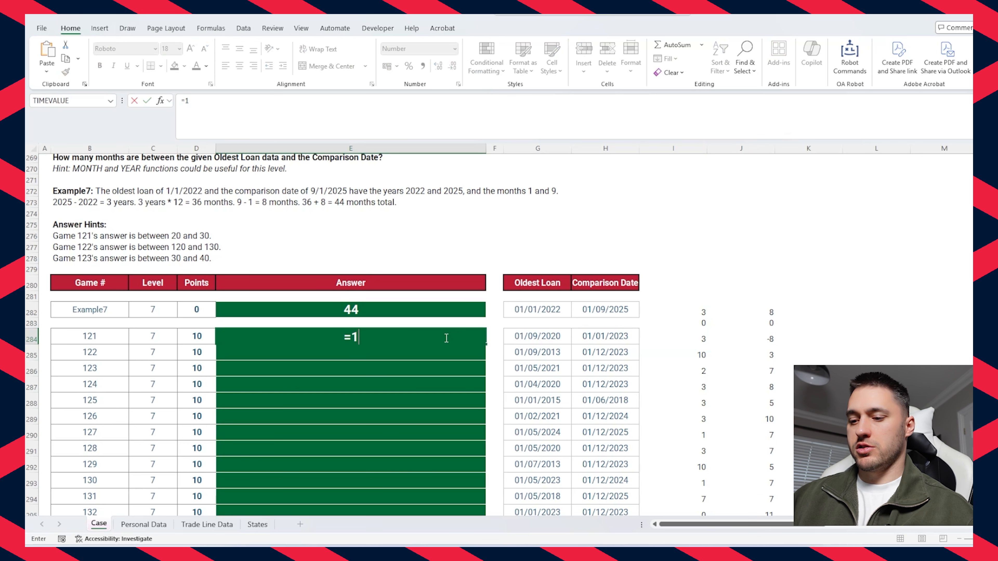
{"action": "left_click", "coordinate": [686, 339]}
{"action": "type", "text": "+"}
{"action": "left_click", "coordinate": [753, 336]}
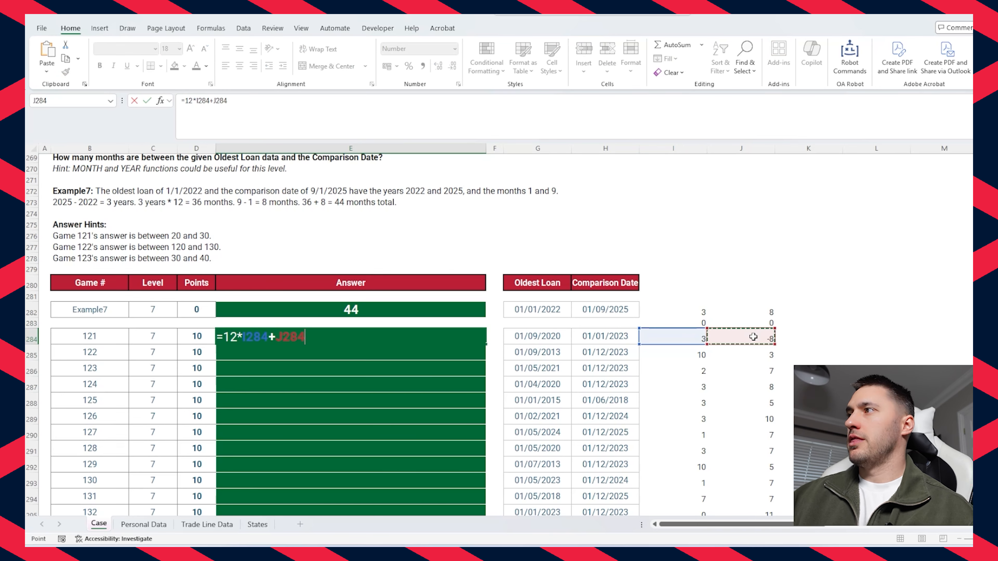
{"action": "key", "text": "Return"}
Fill the total-months formula from E284 down the Answer column for the rest of the Level 7 games
{"action": "left_click", "coordinate": [480, 337]}
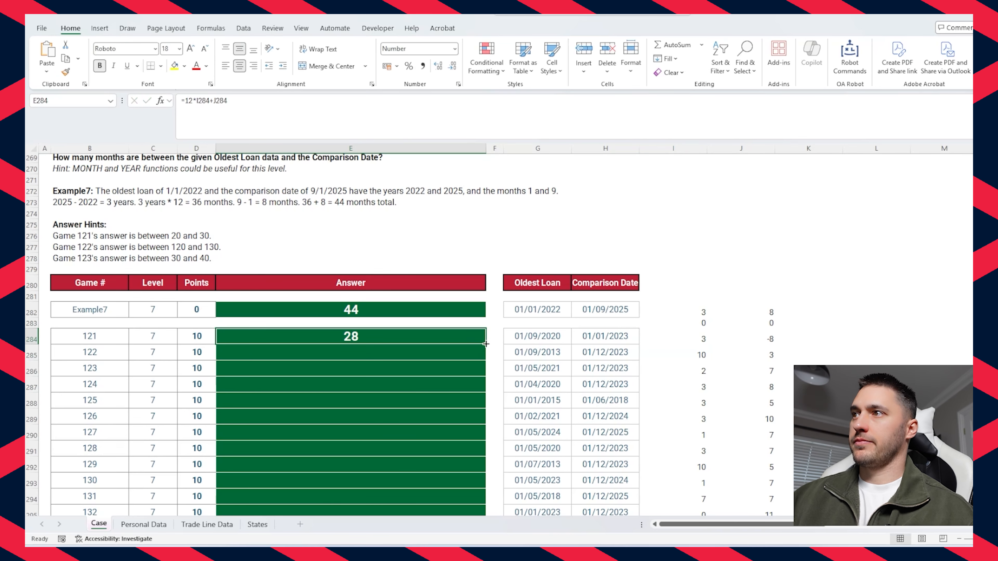
{"action": "double_click", "coordinate": [486, 344]}
{"action": "scroll", "coordinate": [523, 398], "scroll_direction": "down", "scroll_amount": 4}
{"action": "scroll", "coordinate": [521, 398], "scroll_direction": "up", "scroll_amount": 2}
{"action": "left_click", "coordinate": [475, 337]}
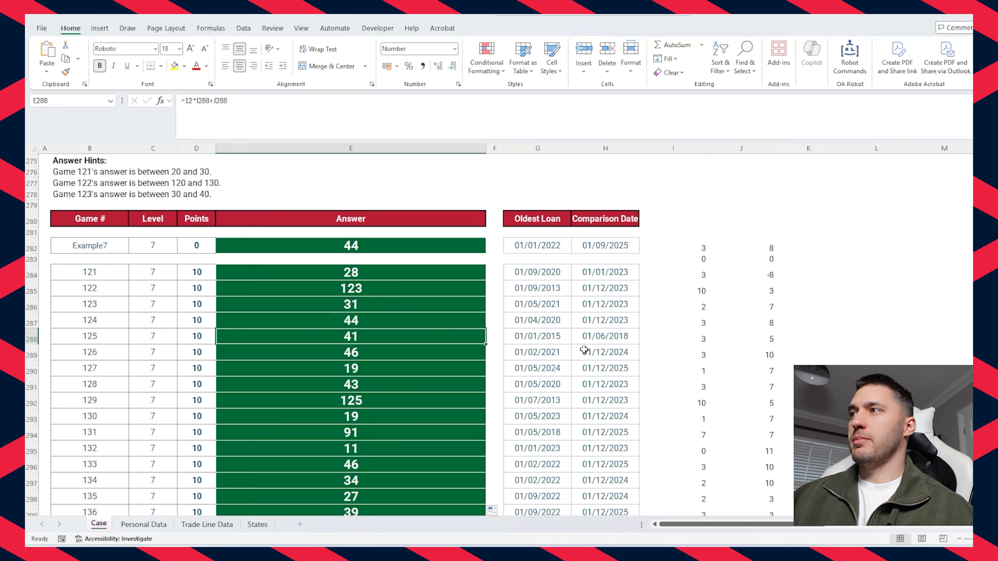
{"action": "scroll", "coordinate": [590, 381], "scroll_direction": "up", "scroll_amount": 1}
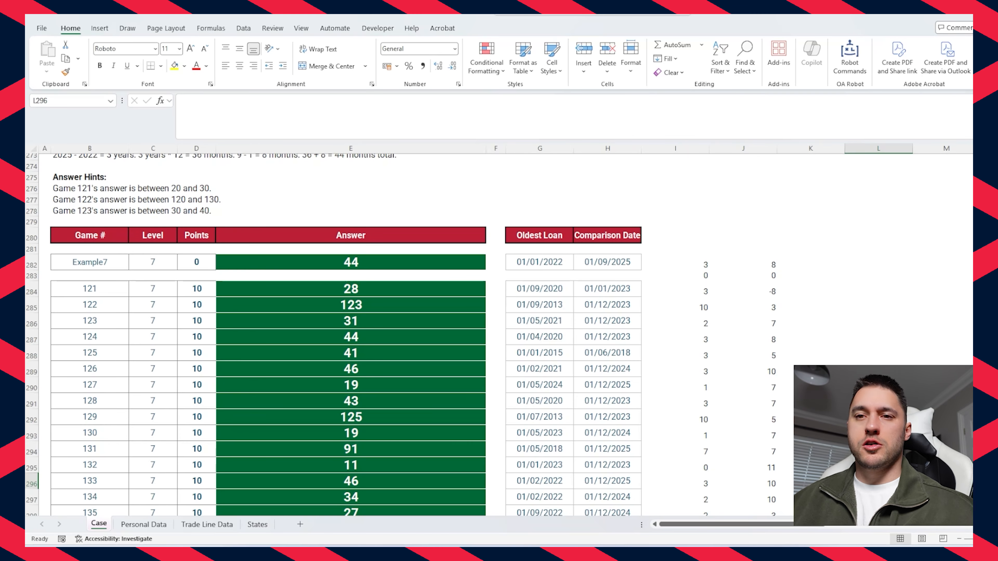